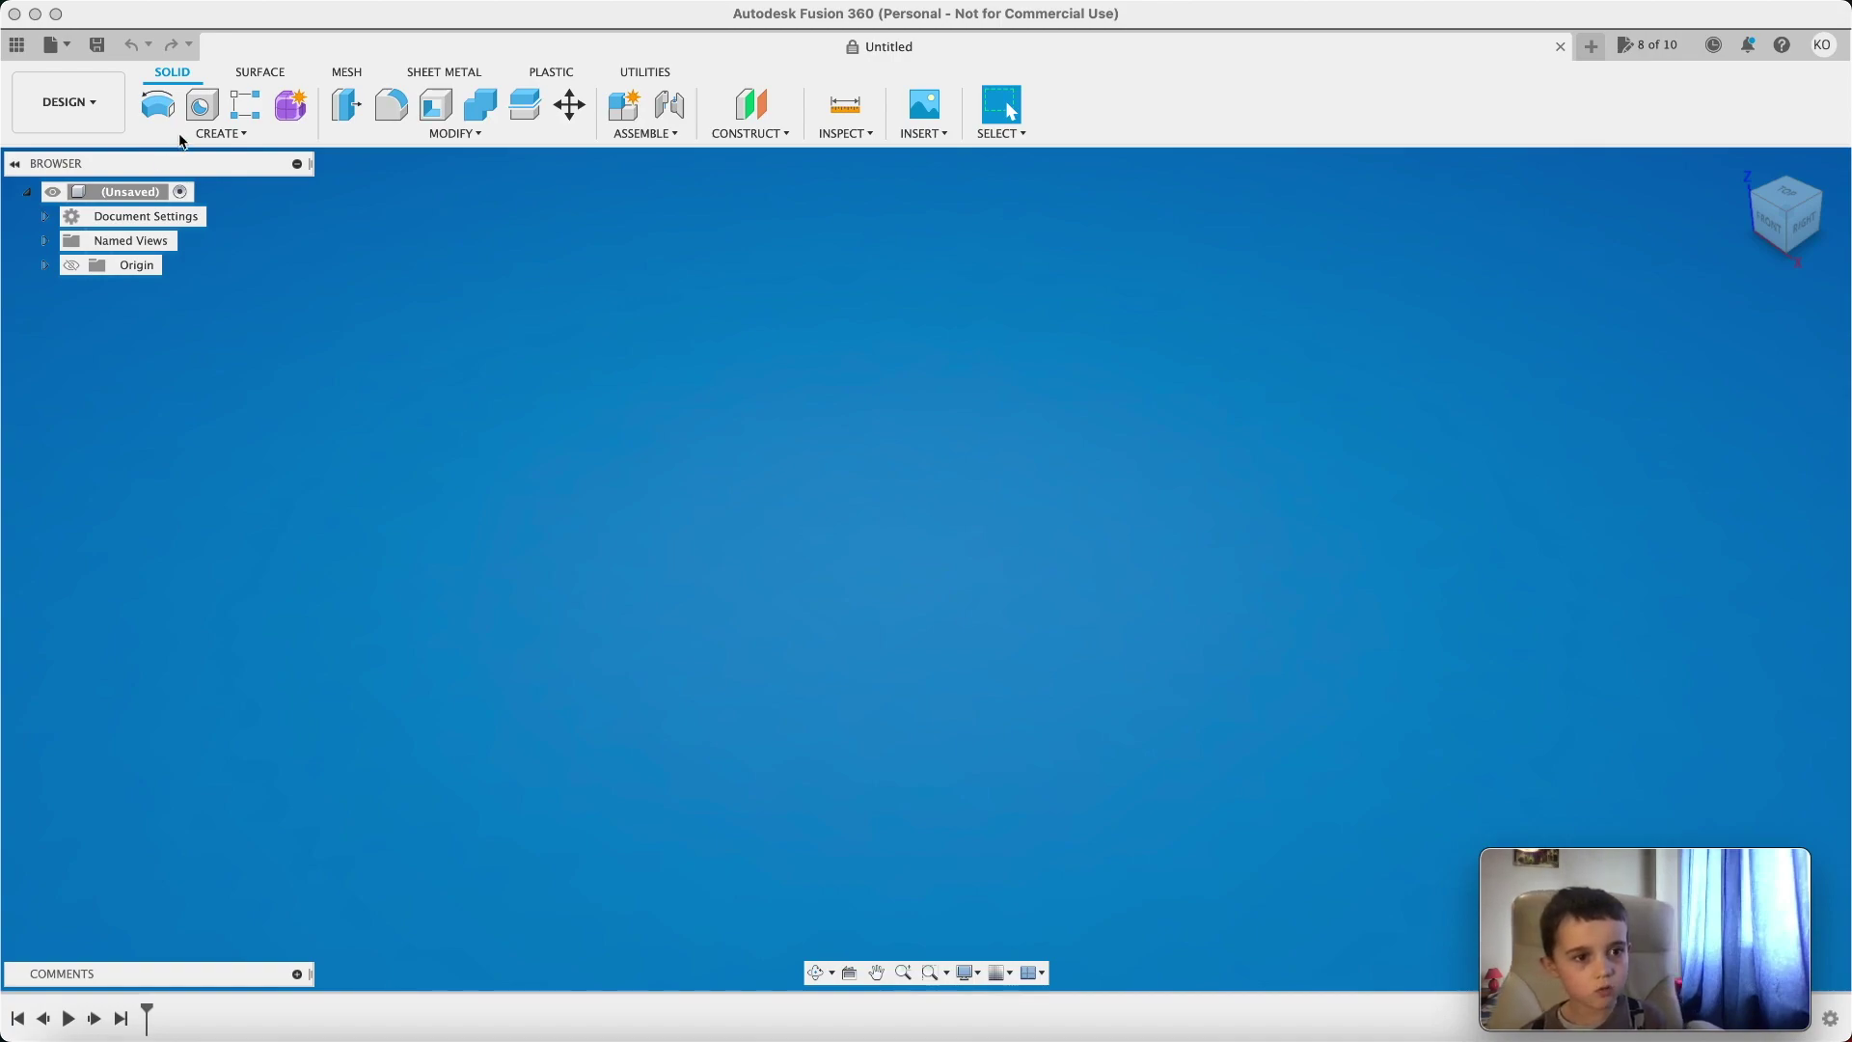
Start a sketch on the horizontal plane and draw a 12 mm circle at the origin.
{"action": "left_click", "coordinate": [220, 132]}
{"action": "left_click", "coordinate": [188, 182]}
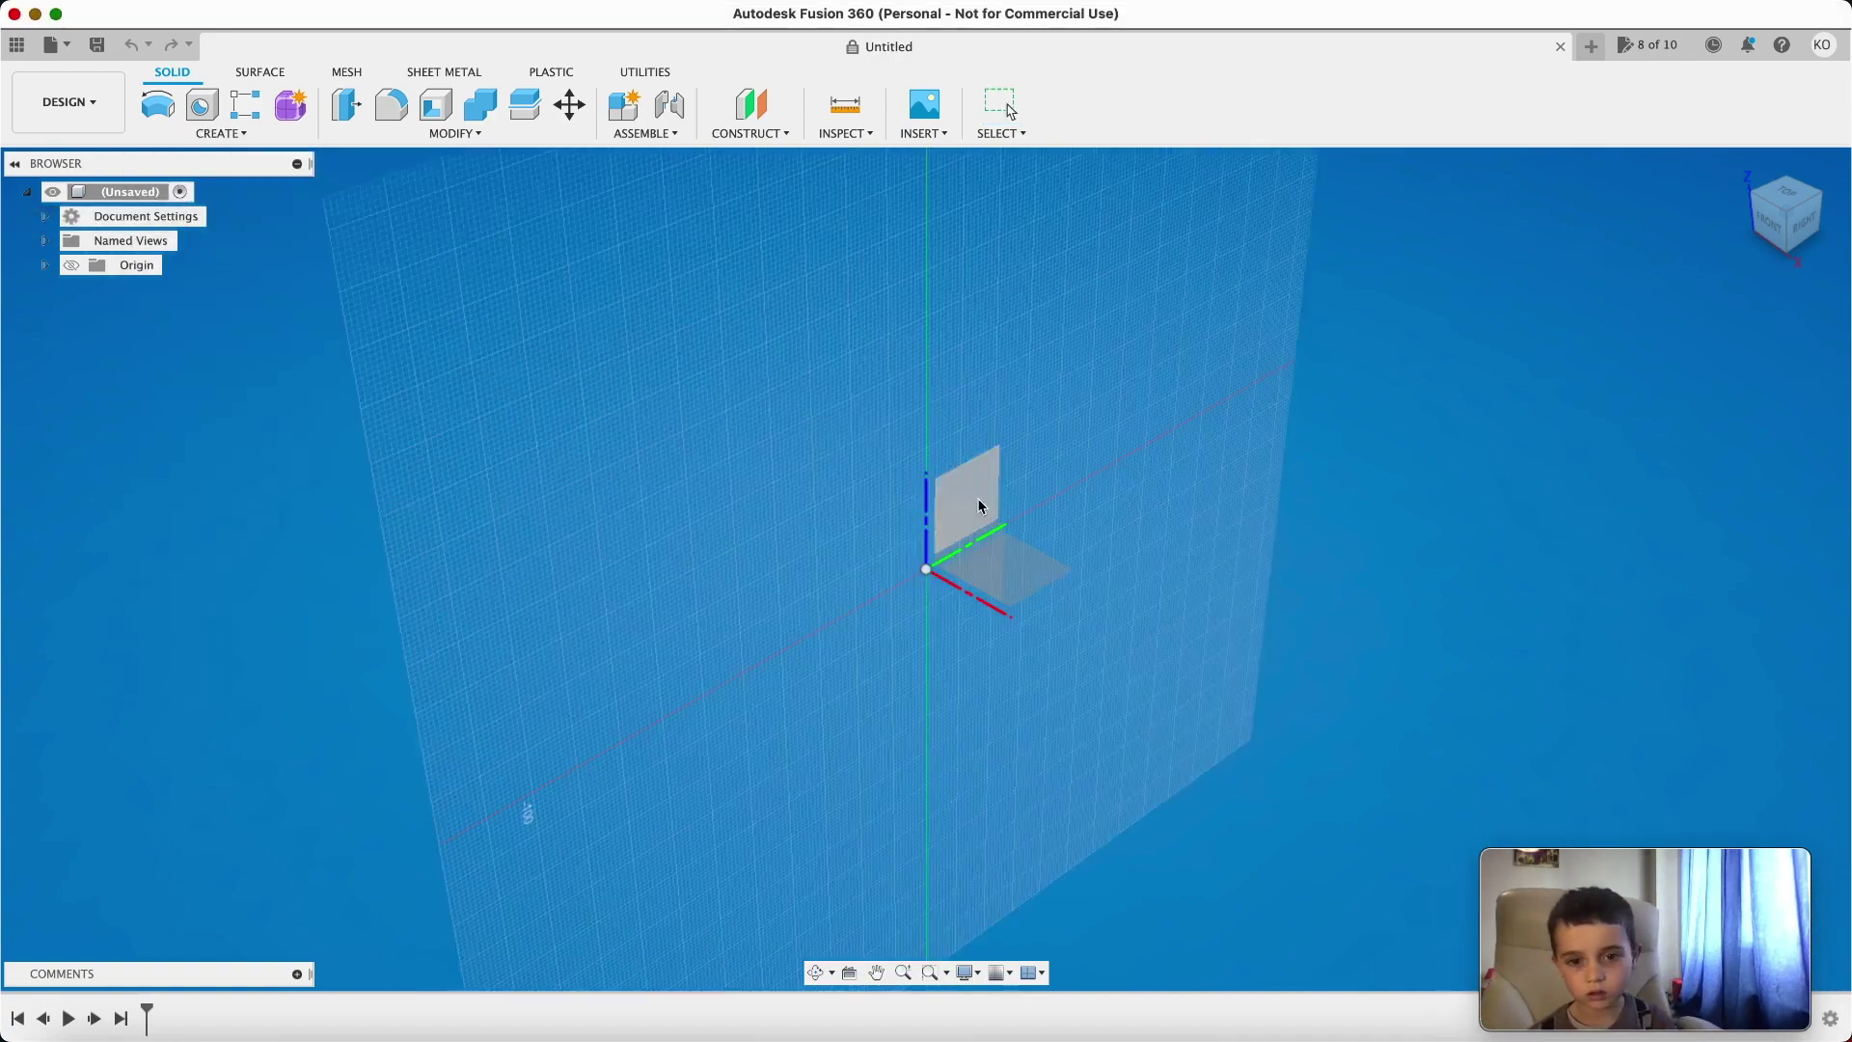
{"action": "left_click", "coordinate": [1033, 569]}
{"action": "key", "text": "c"}
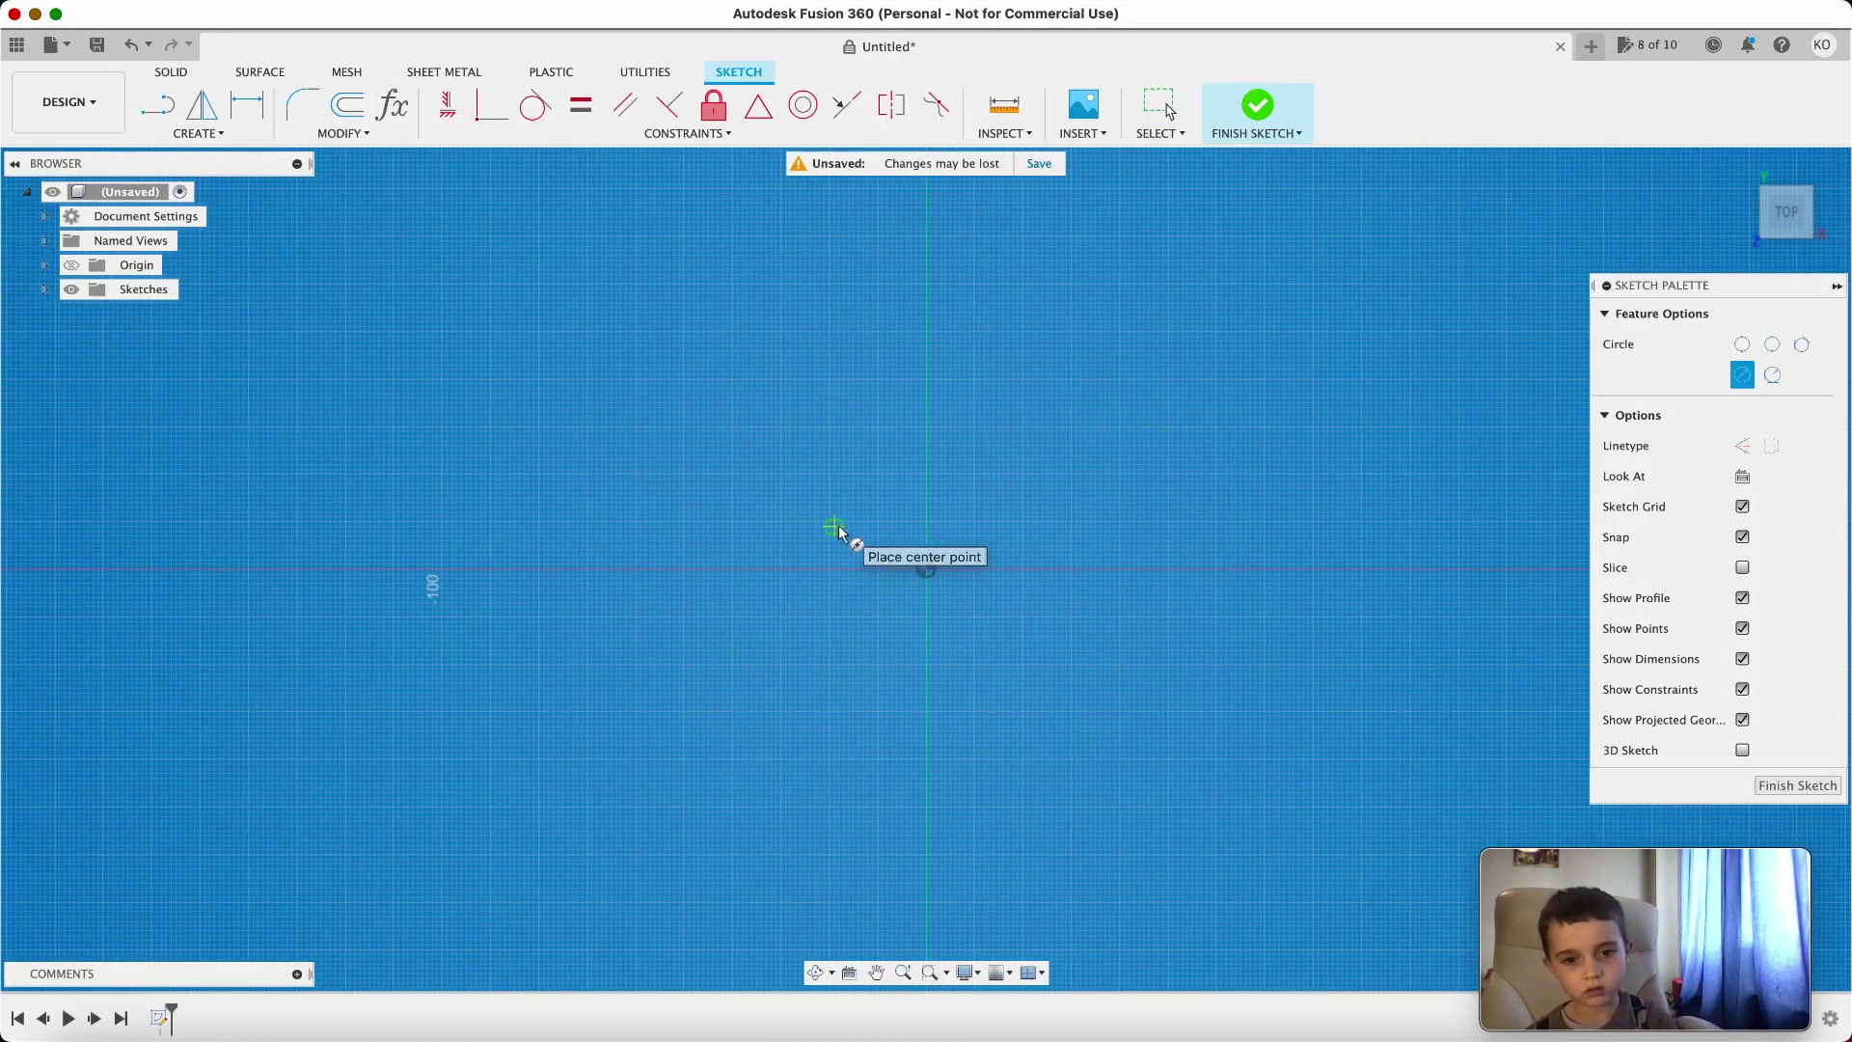
{"action": "left_click", "coordinate": [928, 580]}
{"action": "type", "text": "12"}
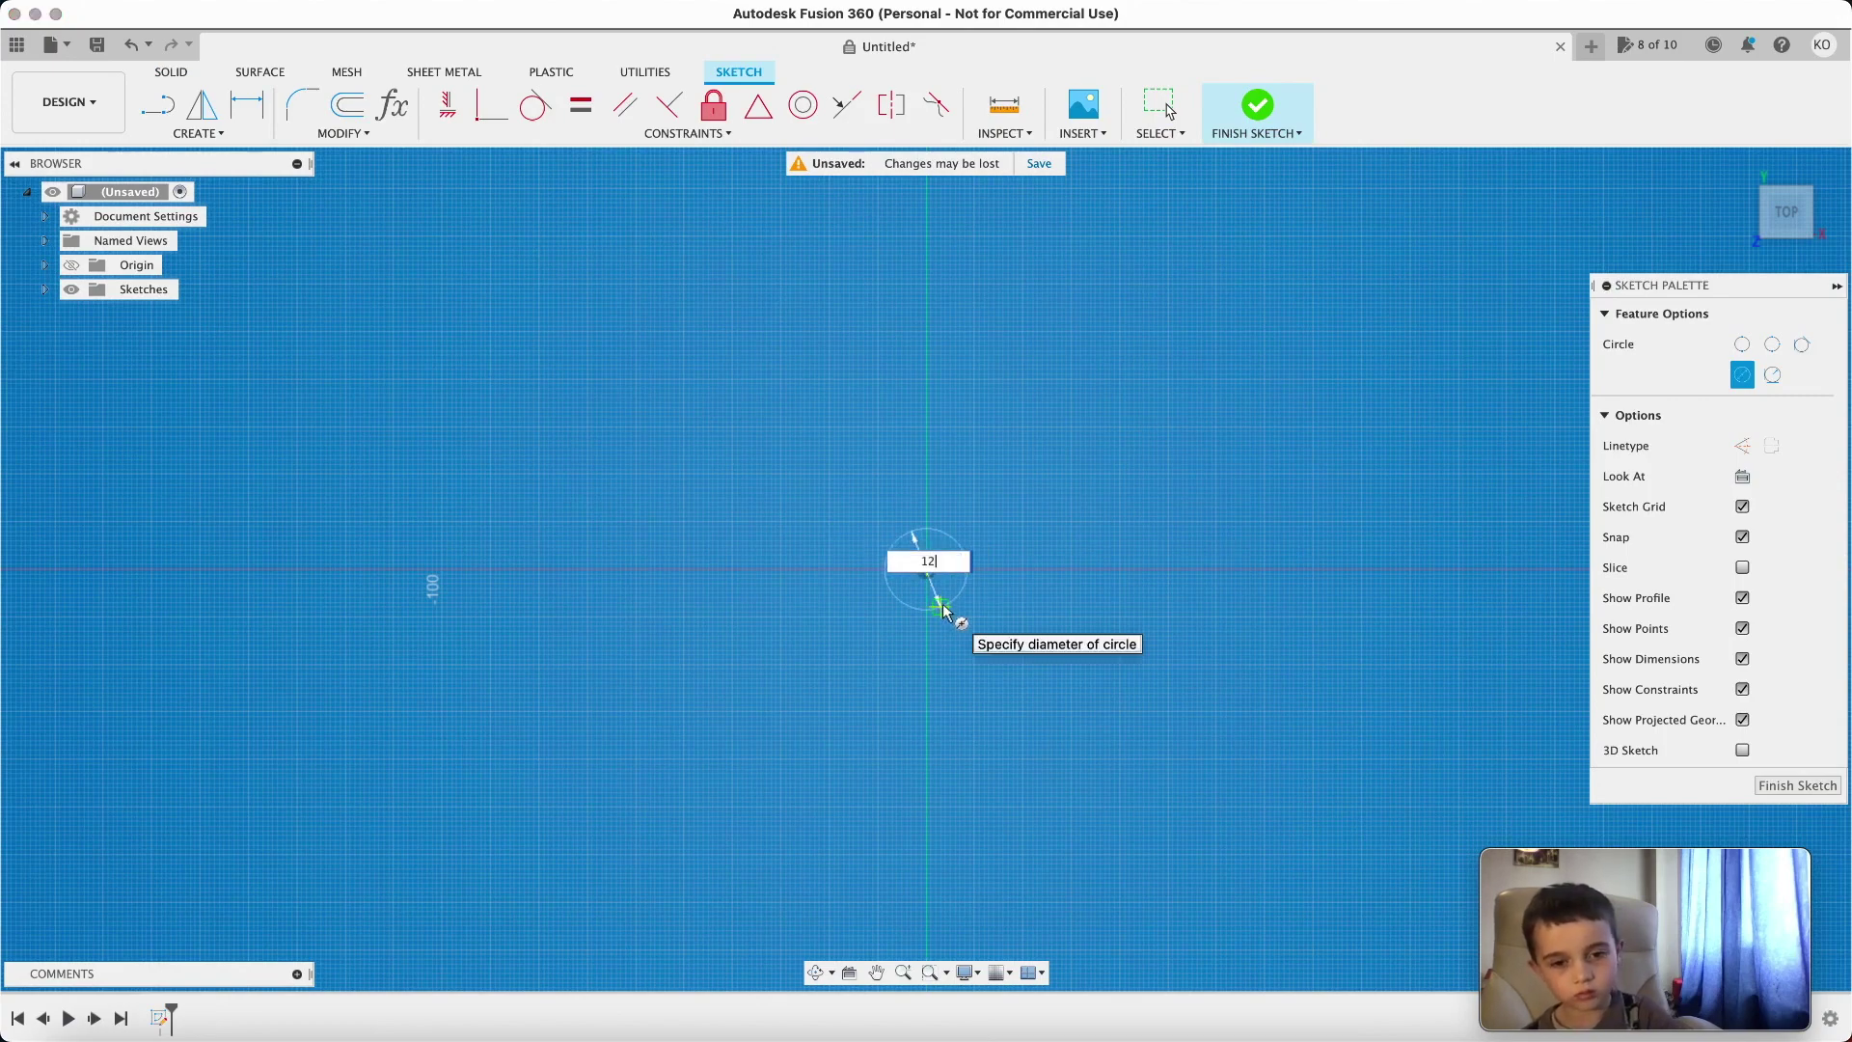
{"action": "key", "text": "Return"}
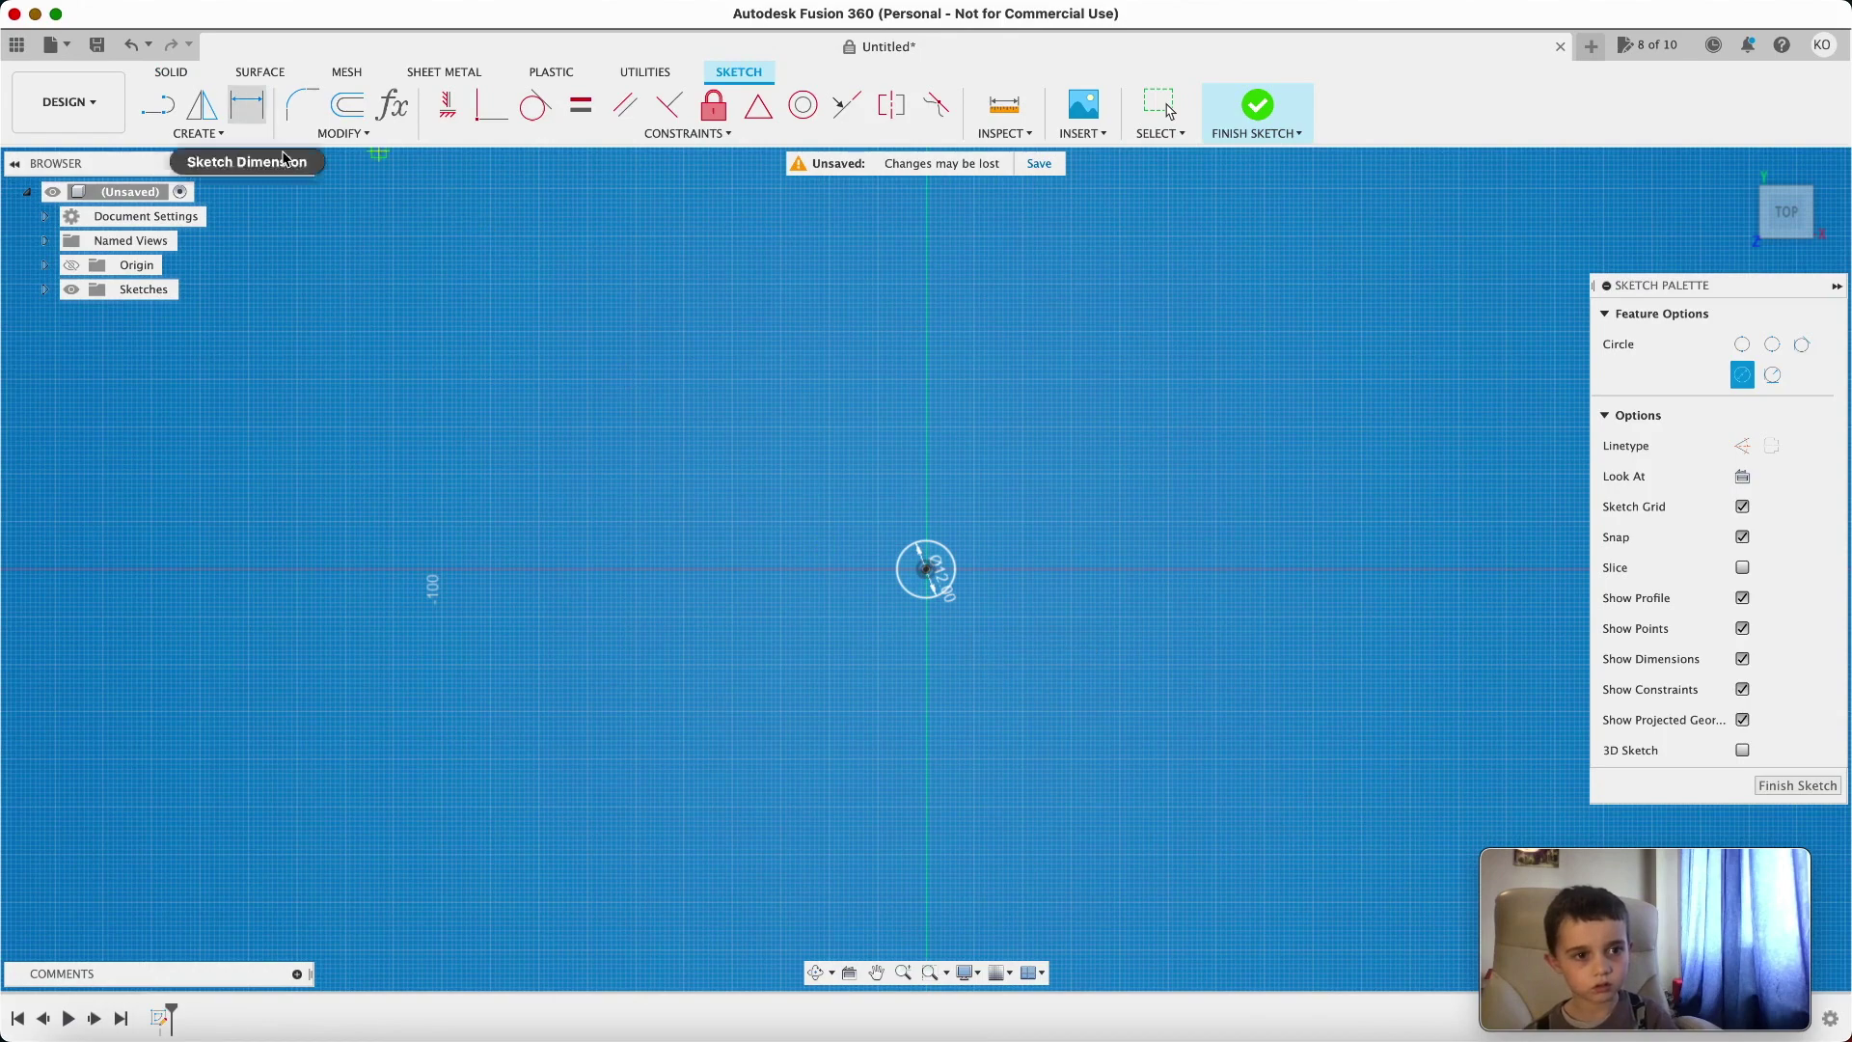
Draw an inscribed hexagon of radius 13 mm around the circle, centred on the origin.
{"action": "left_click", "coordinate": [196, 133]}
{"action": "mouse_move", "coordinate": [180, 241]}
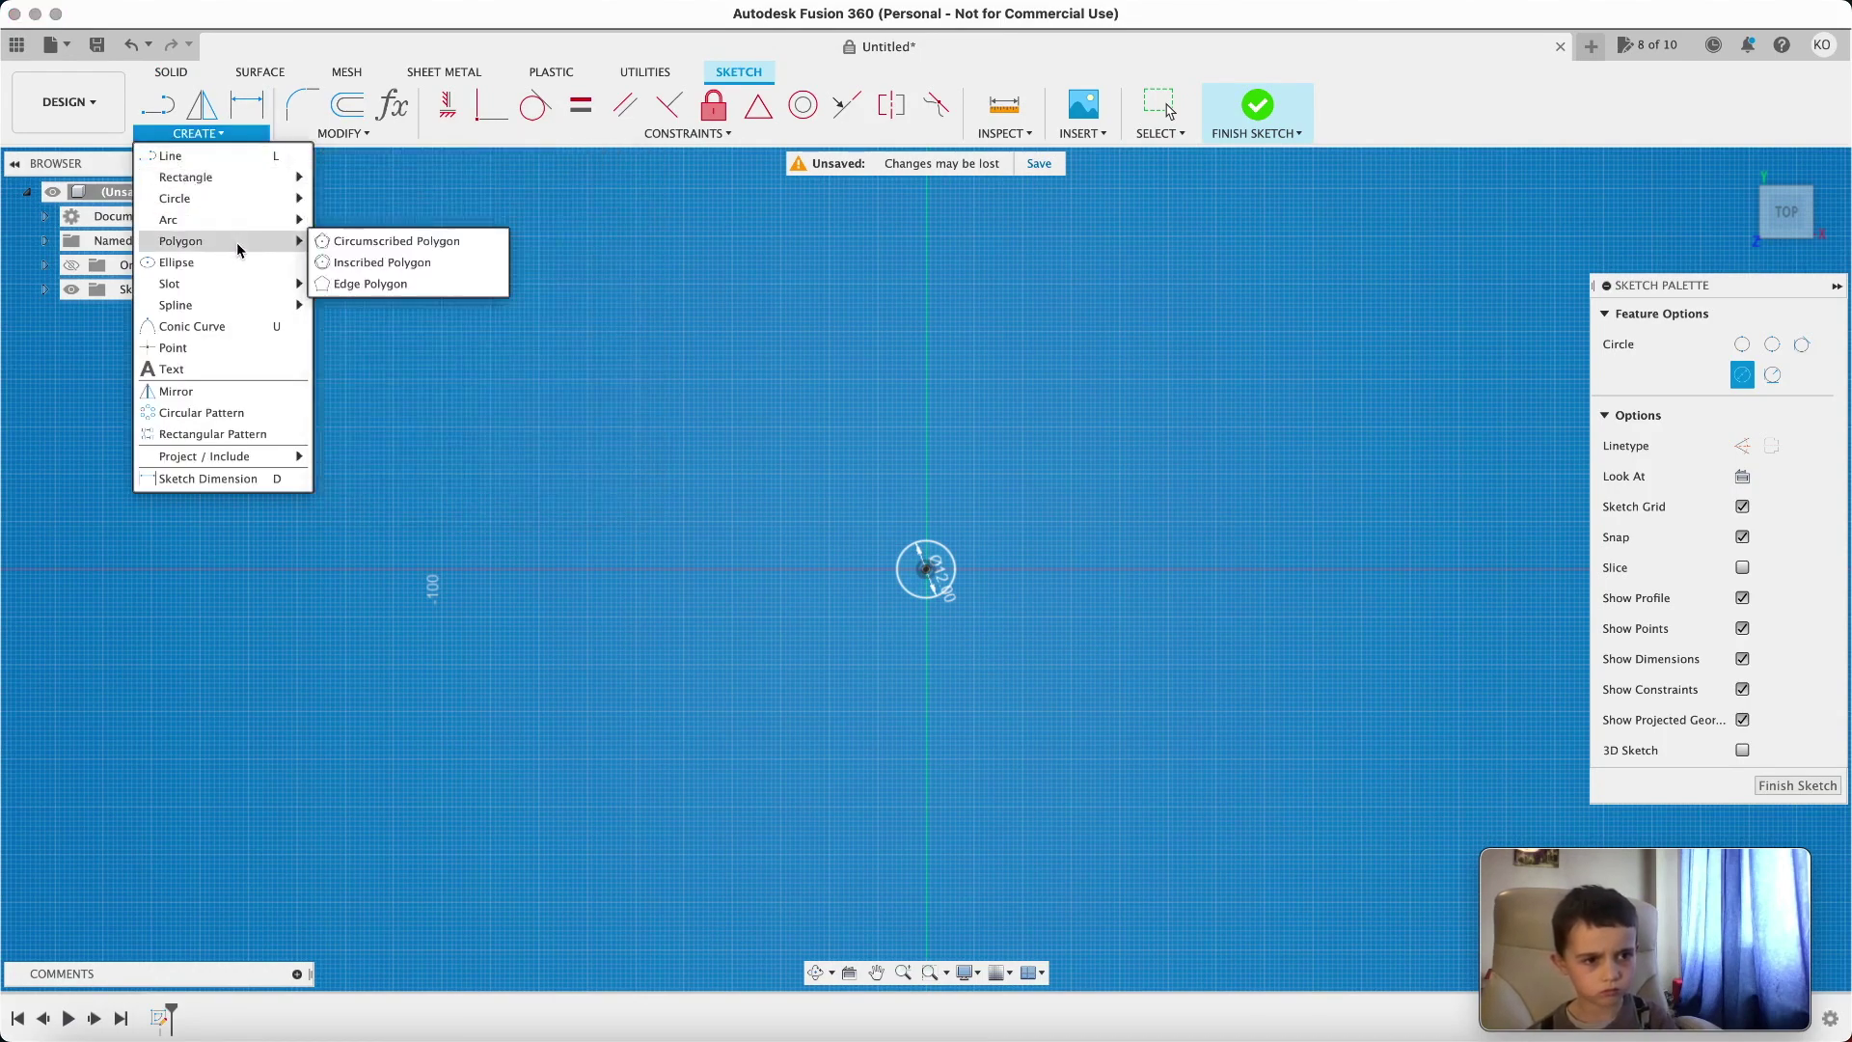
{"action": "left_click", "coordinate": [333, 262]}
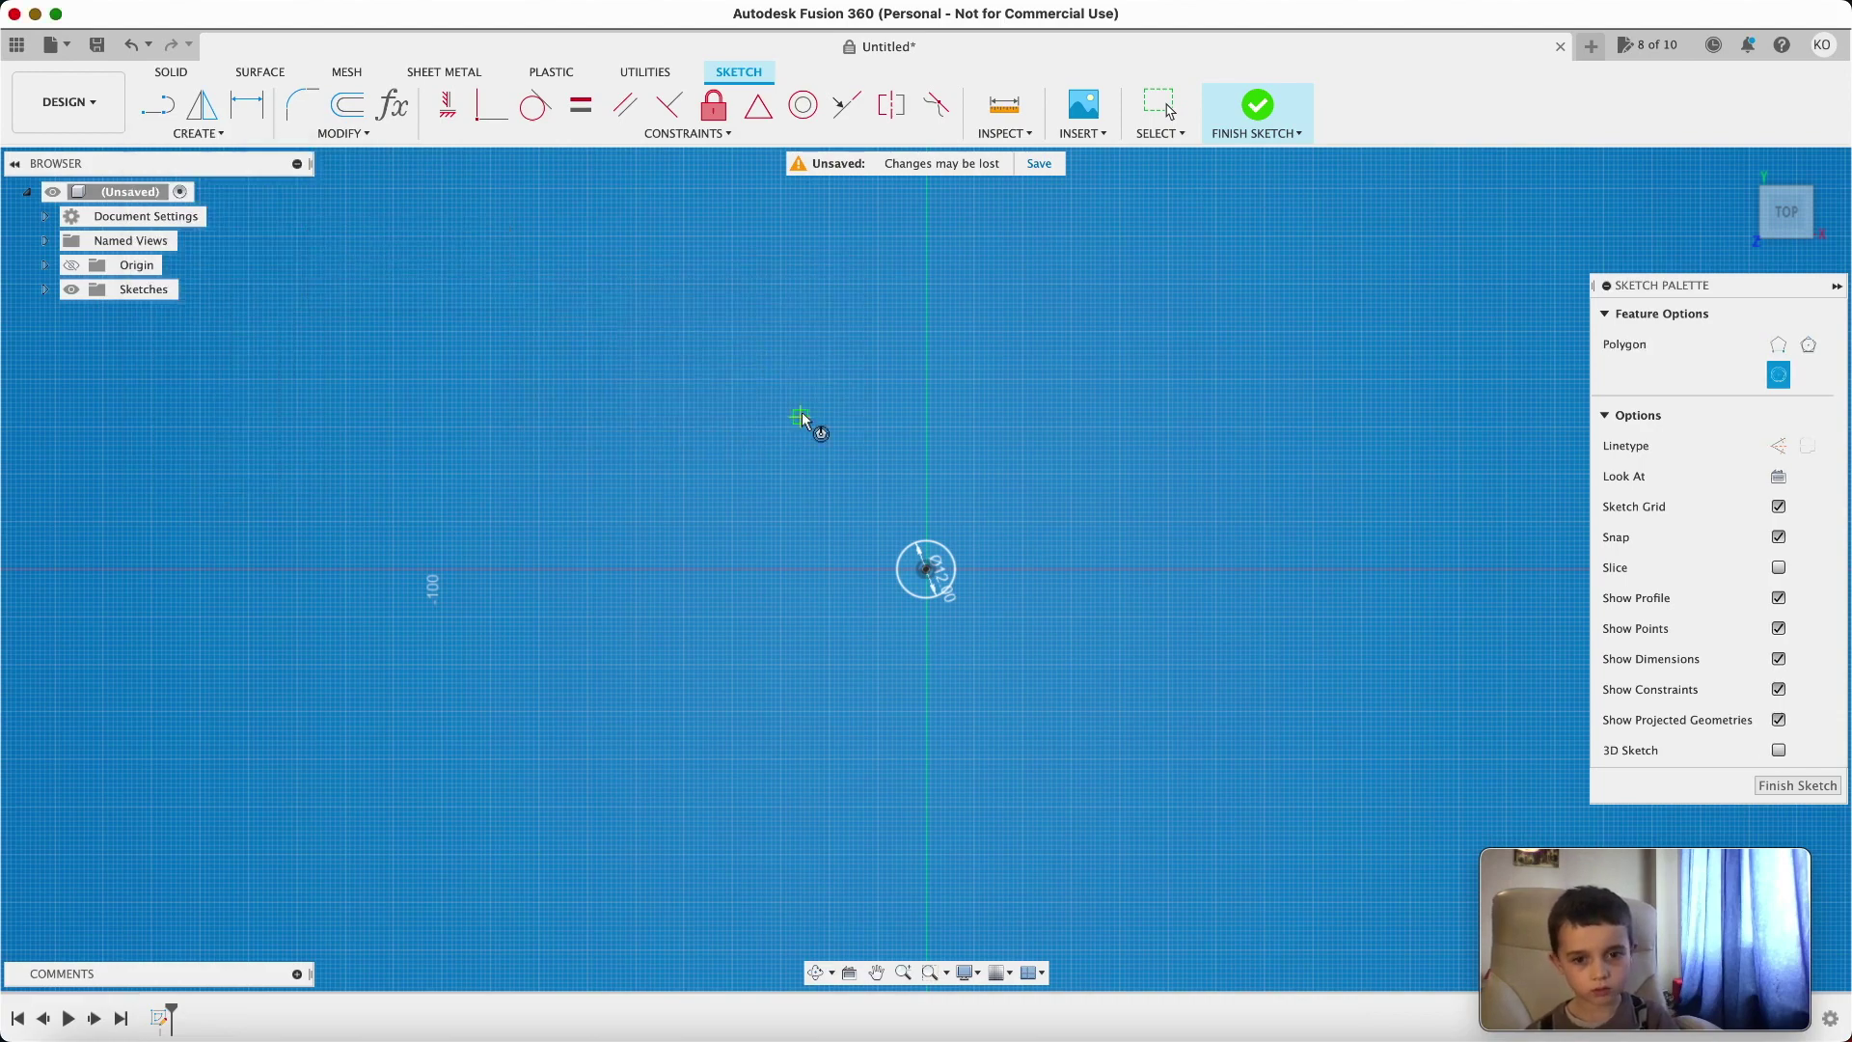
{"action": "left_click", "coordinate": [930, 569]}
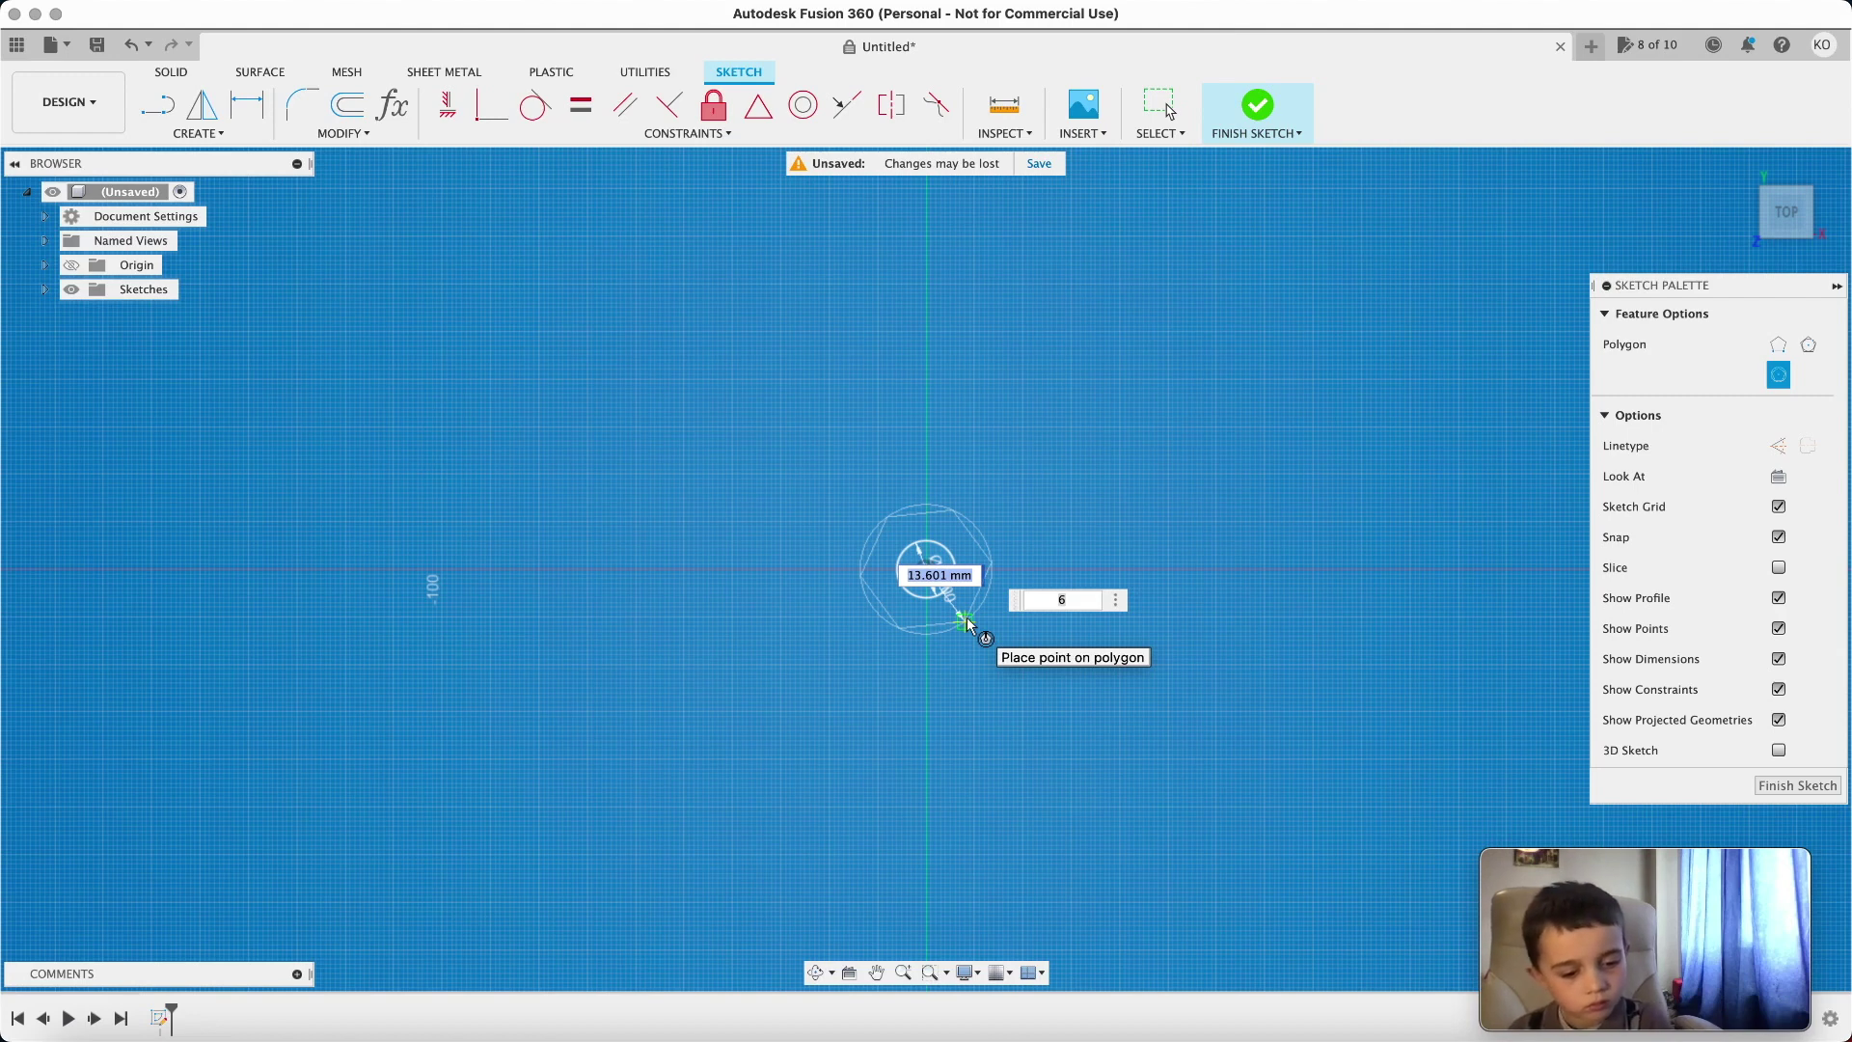
{"action": "type", "text": "13"}
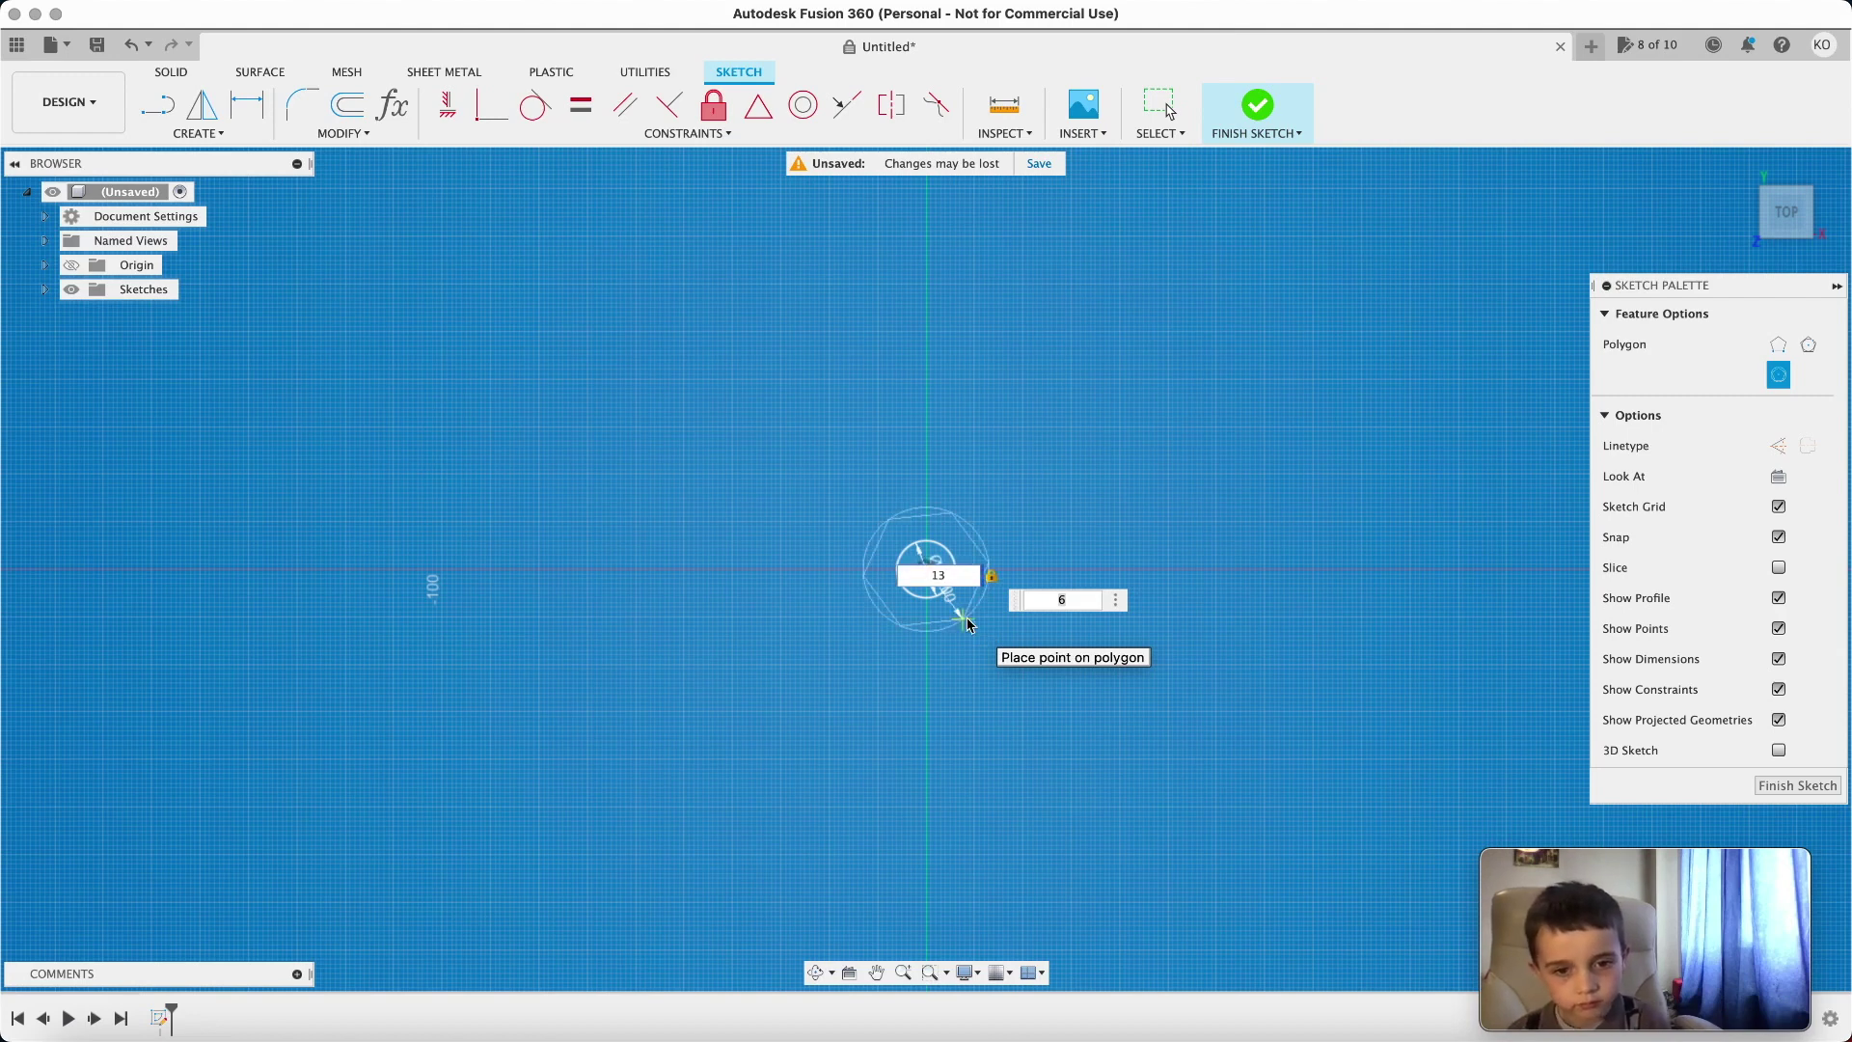
{"action": "left_click", "coordinate": [955, 622]}
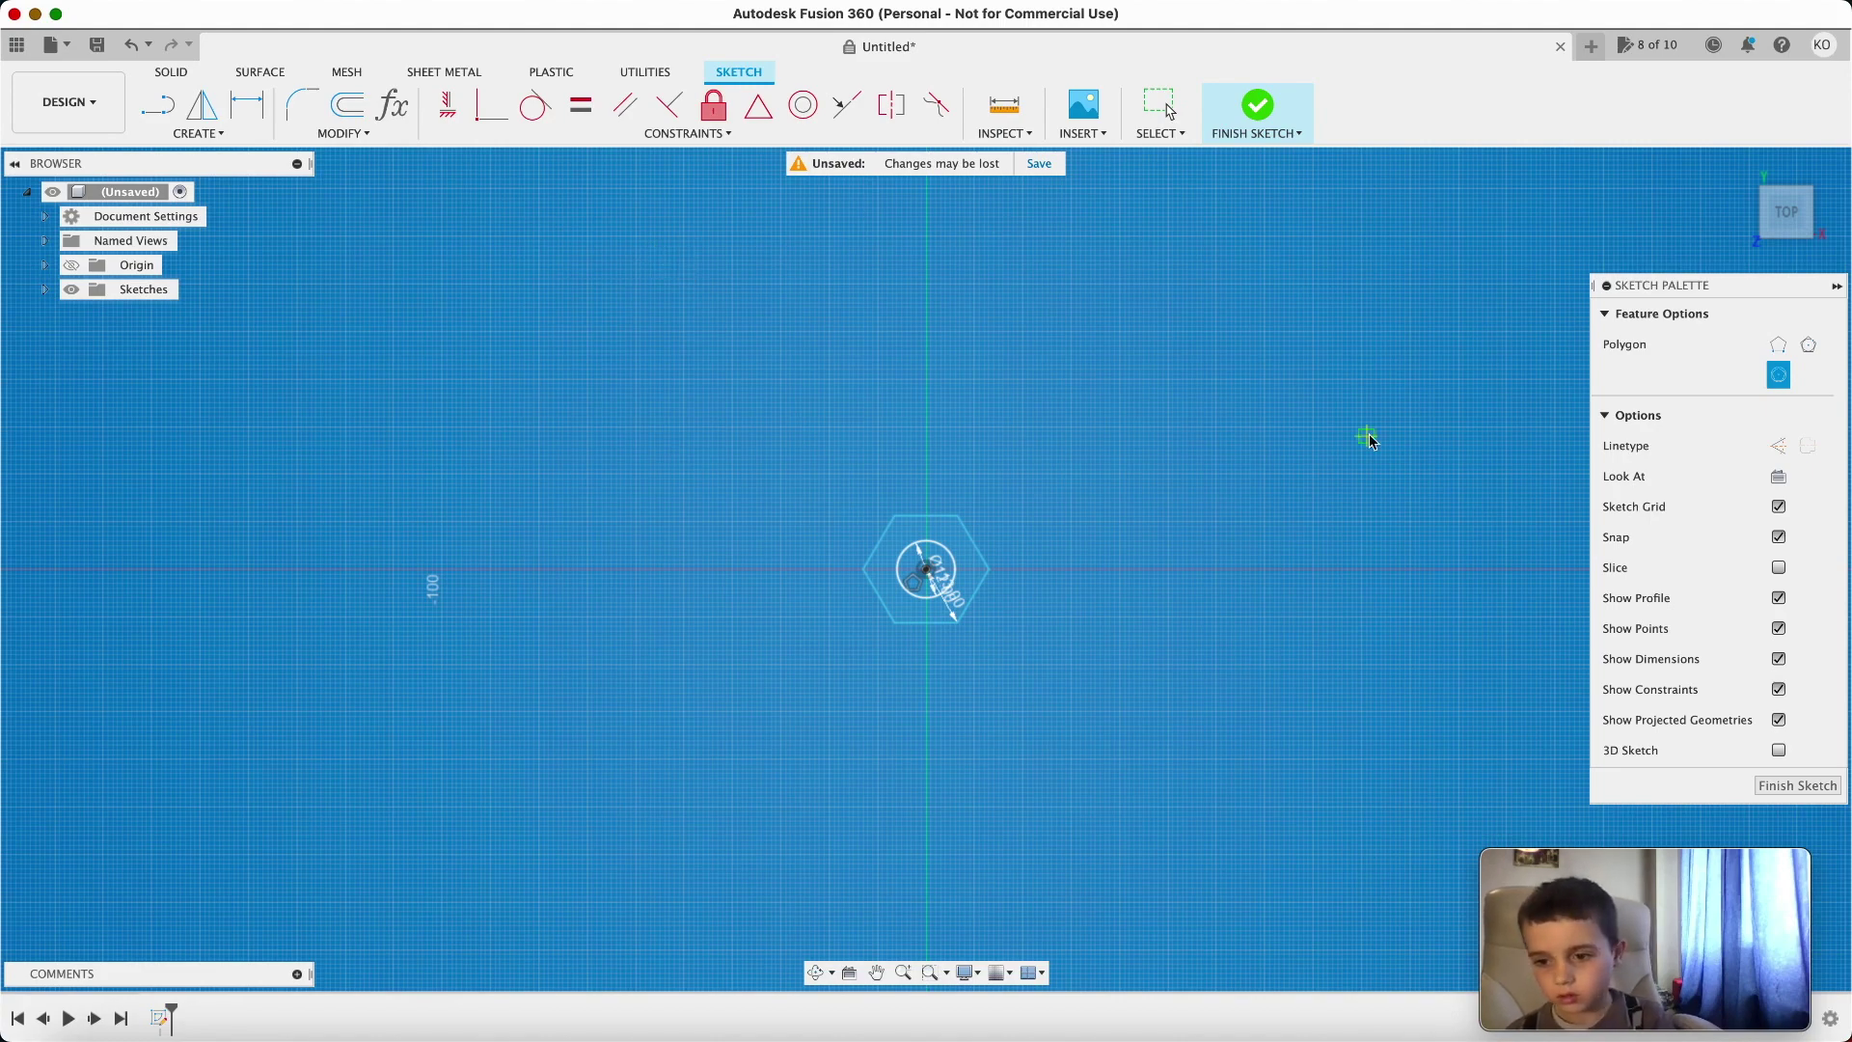
Finish the sketch and extrude the hexagon ring profile 7 mm as a Join.
{"action": "left_click", "coordinate": [1784, 784]}
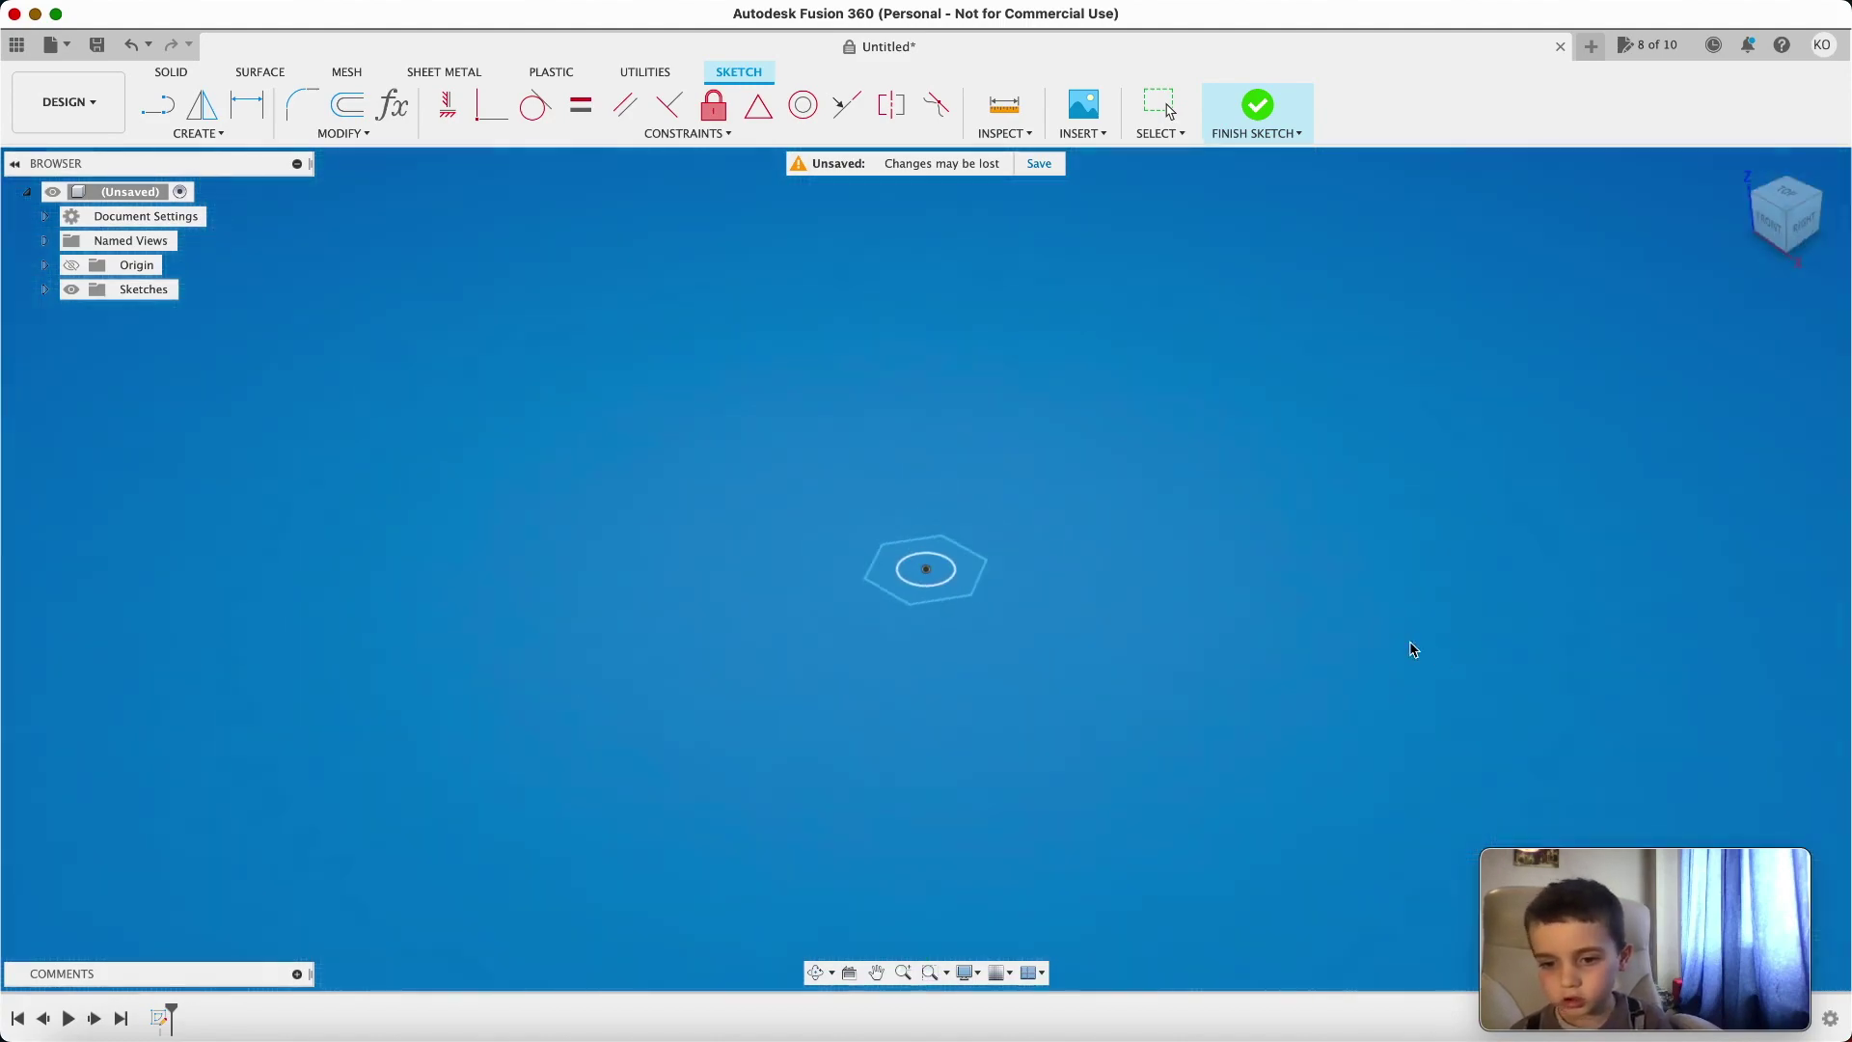
{"action": "key", "text": "e"}
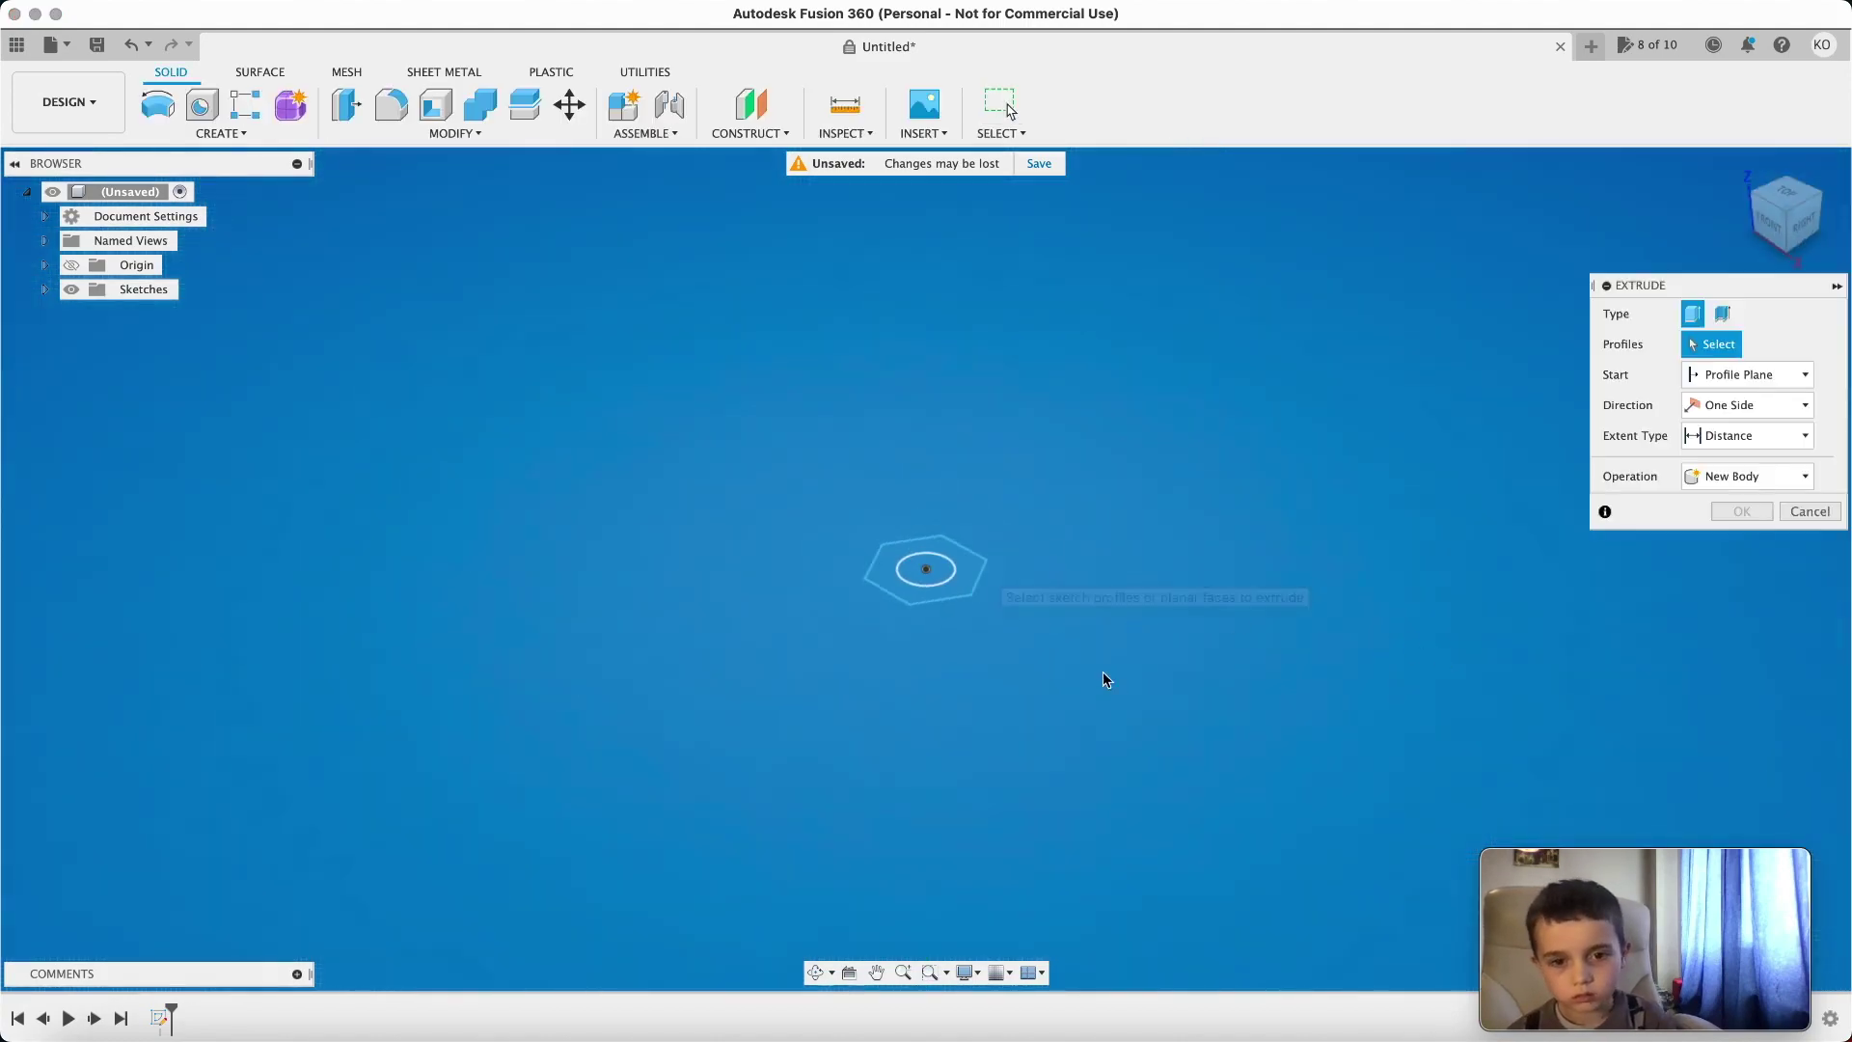
{"action": "left_click", "coordinate": [877, 571]}
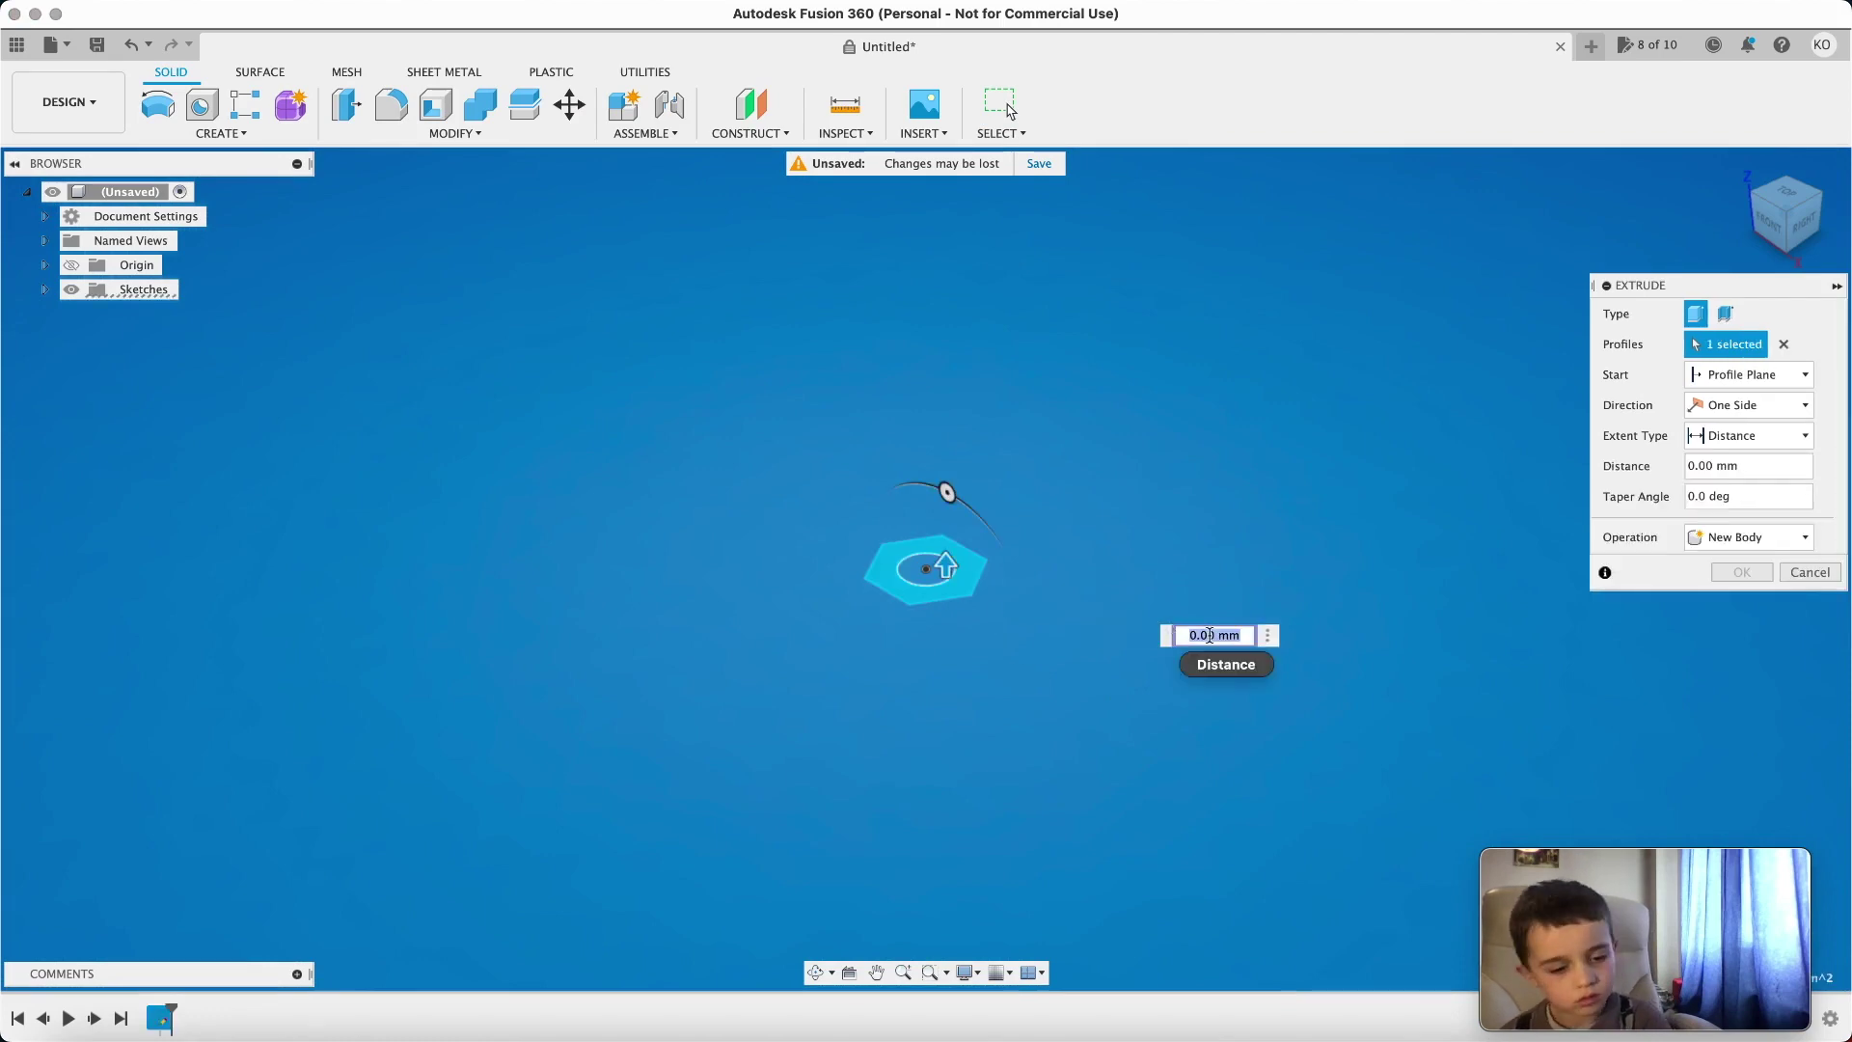
{"action": "type", "text": "7"}
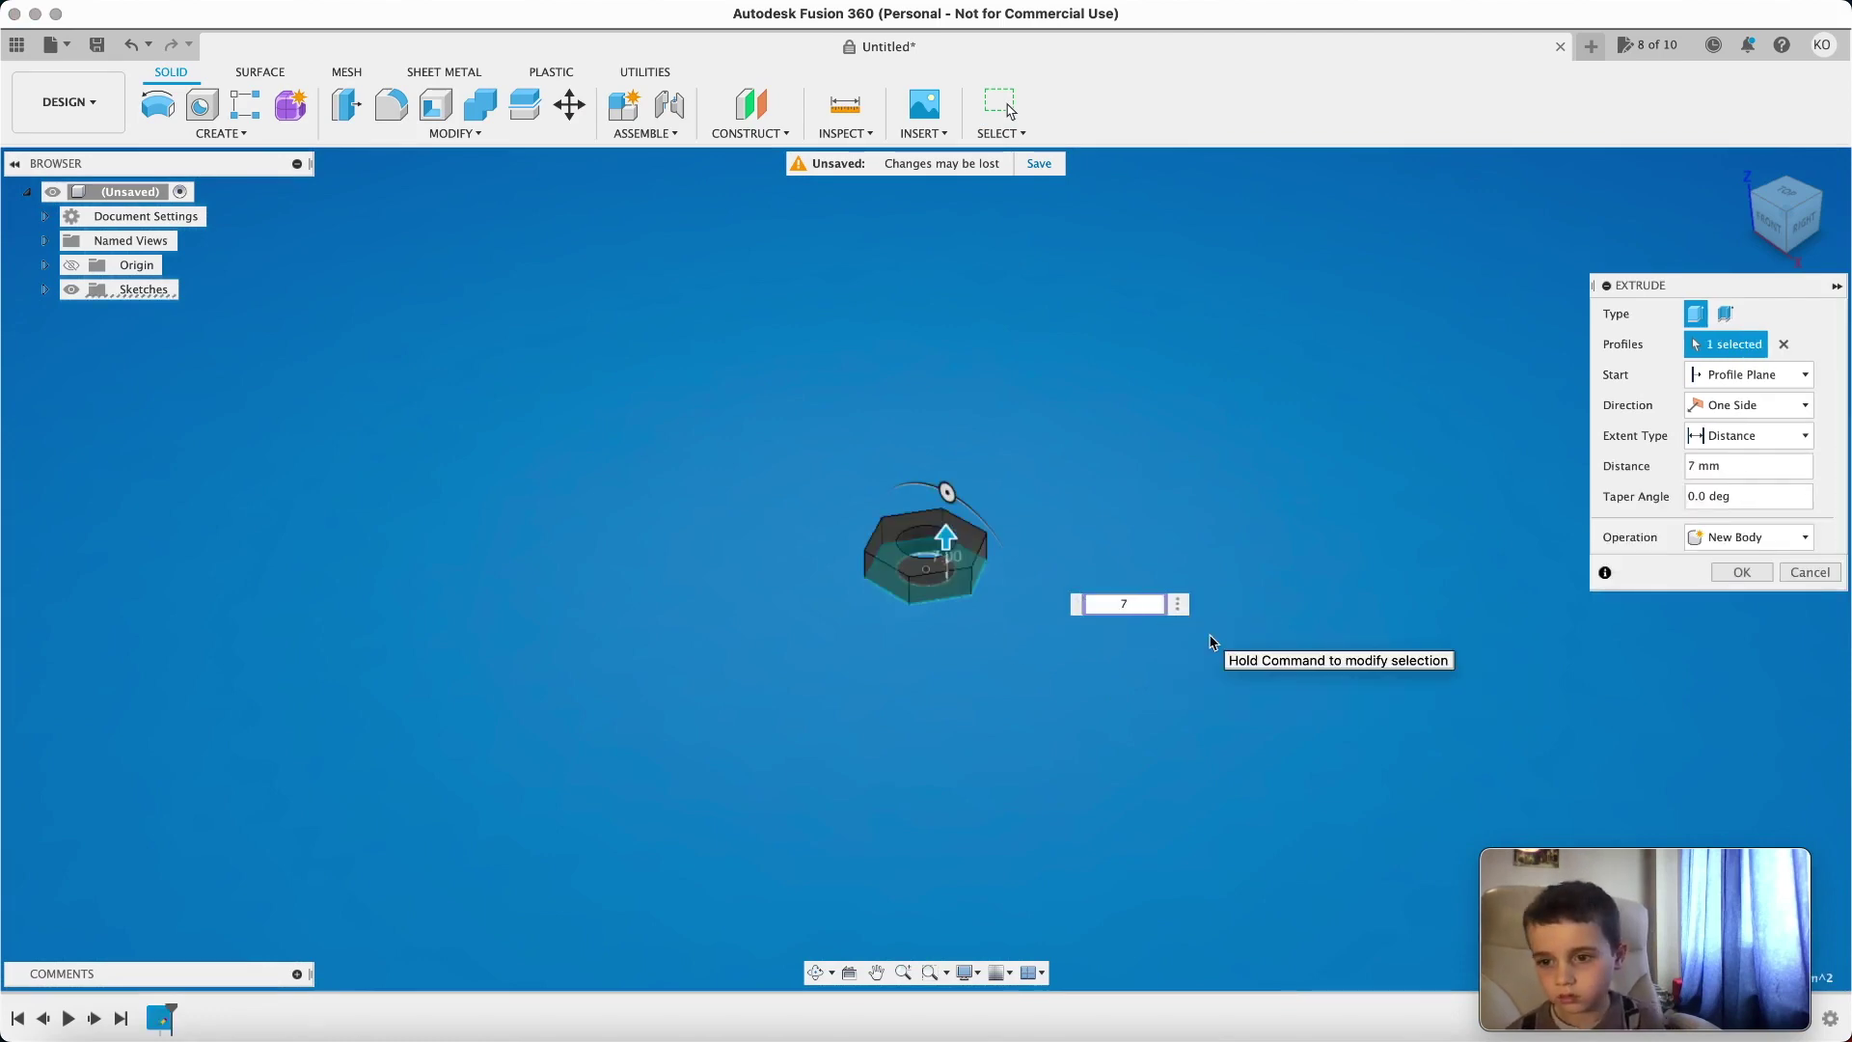
{"action": "left_click", "coordinate": [1721, 537]}
{"action": "left_click", "coordinate": [1721, 566]}
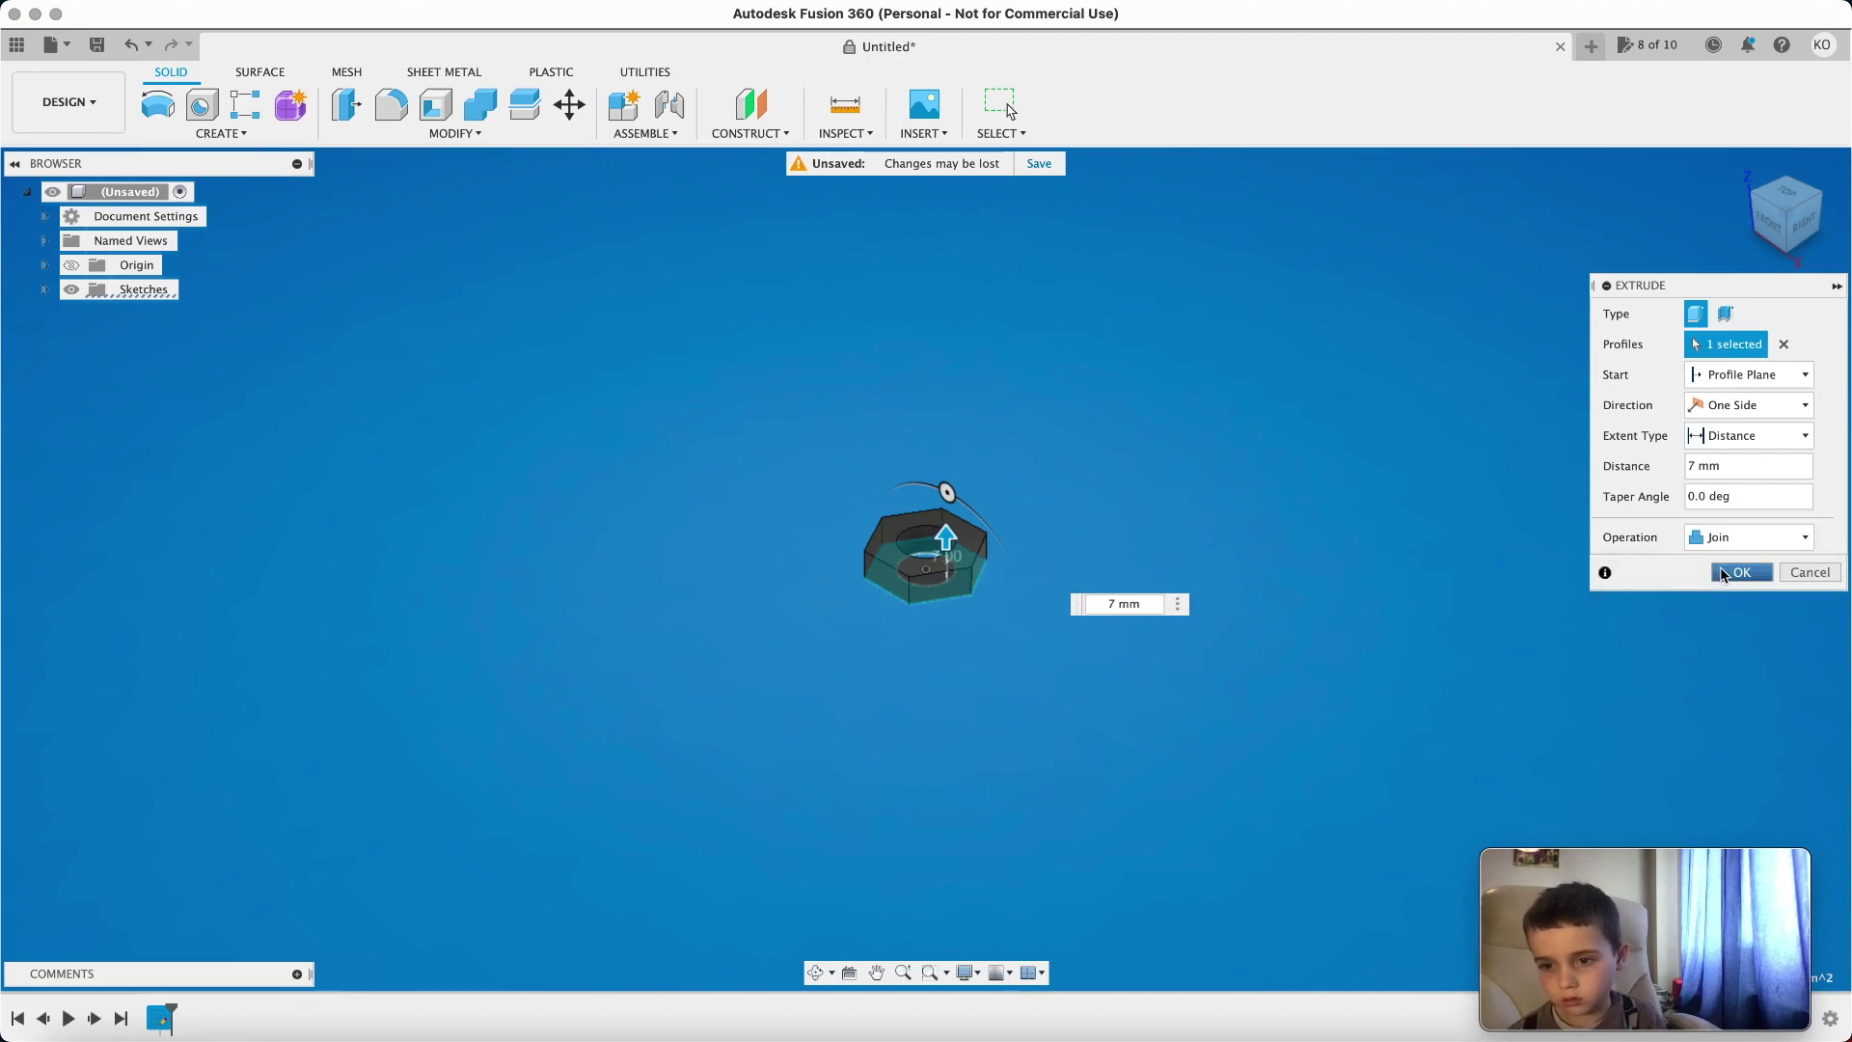
{"action": "left_click", "coordinate": [1732, 580]}
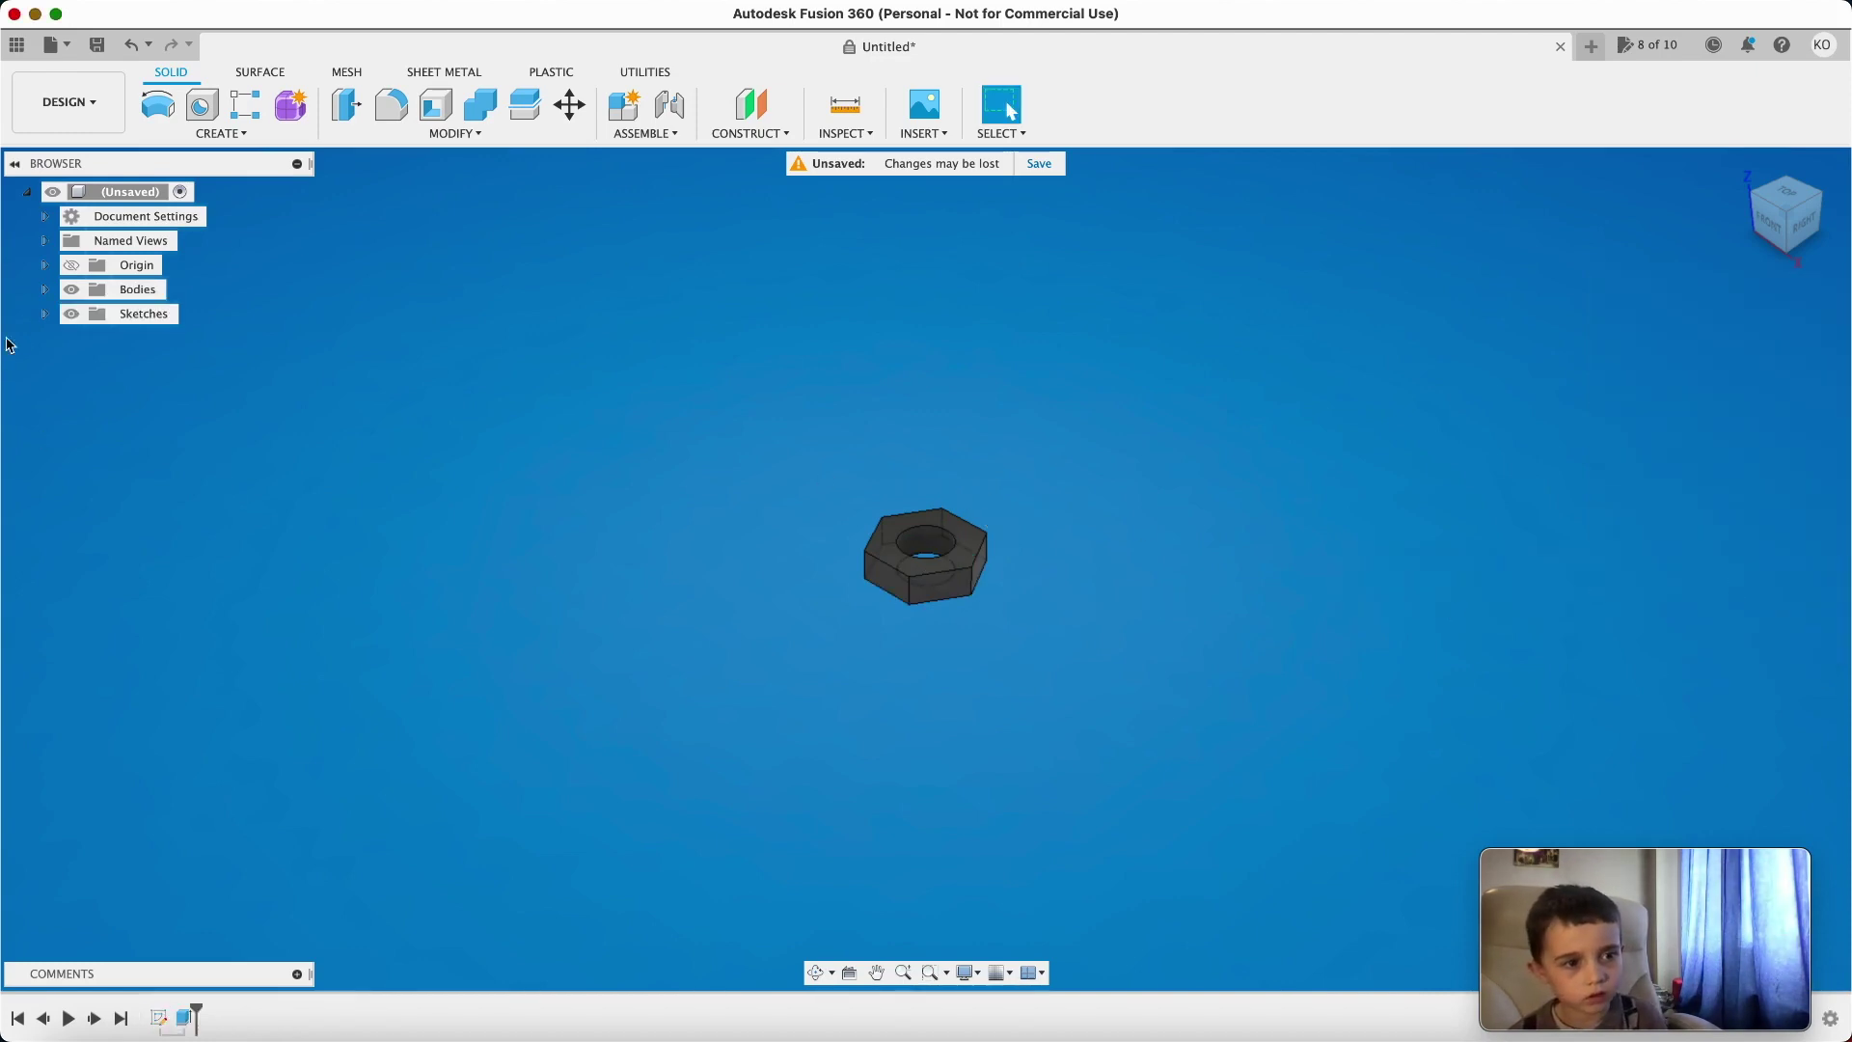
Extrude the inner circle profile 37 mm as a Join to form the shaft.
{"action": "left_click", "coordinate": [46, 314]}
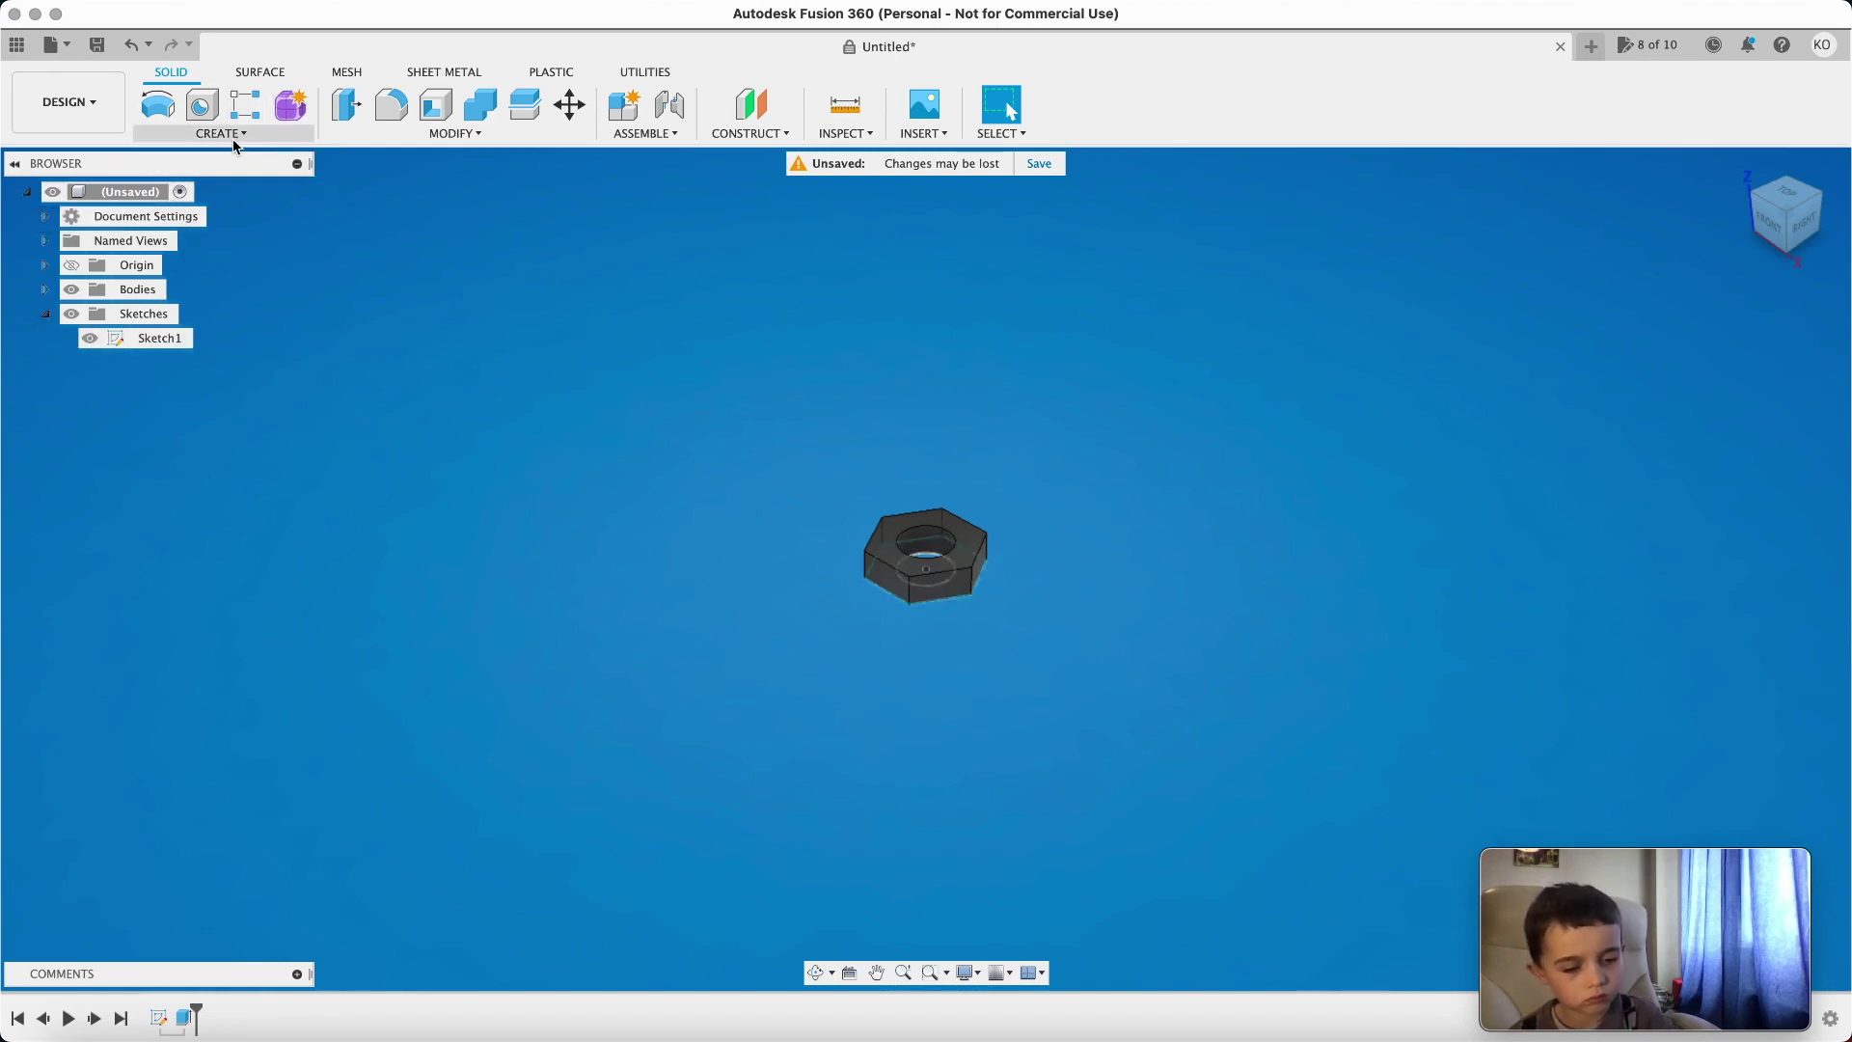
{"action": "key", "text": "e"}
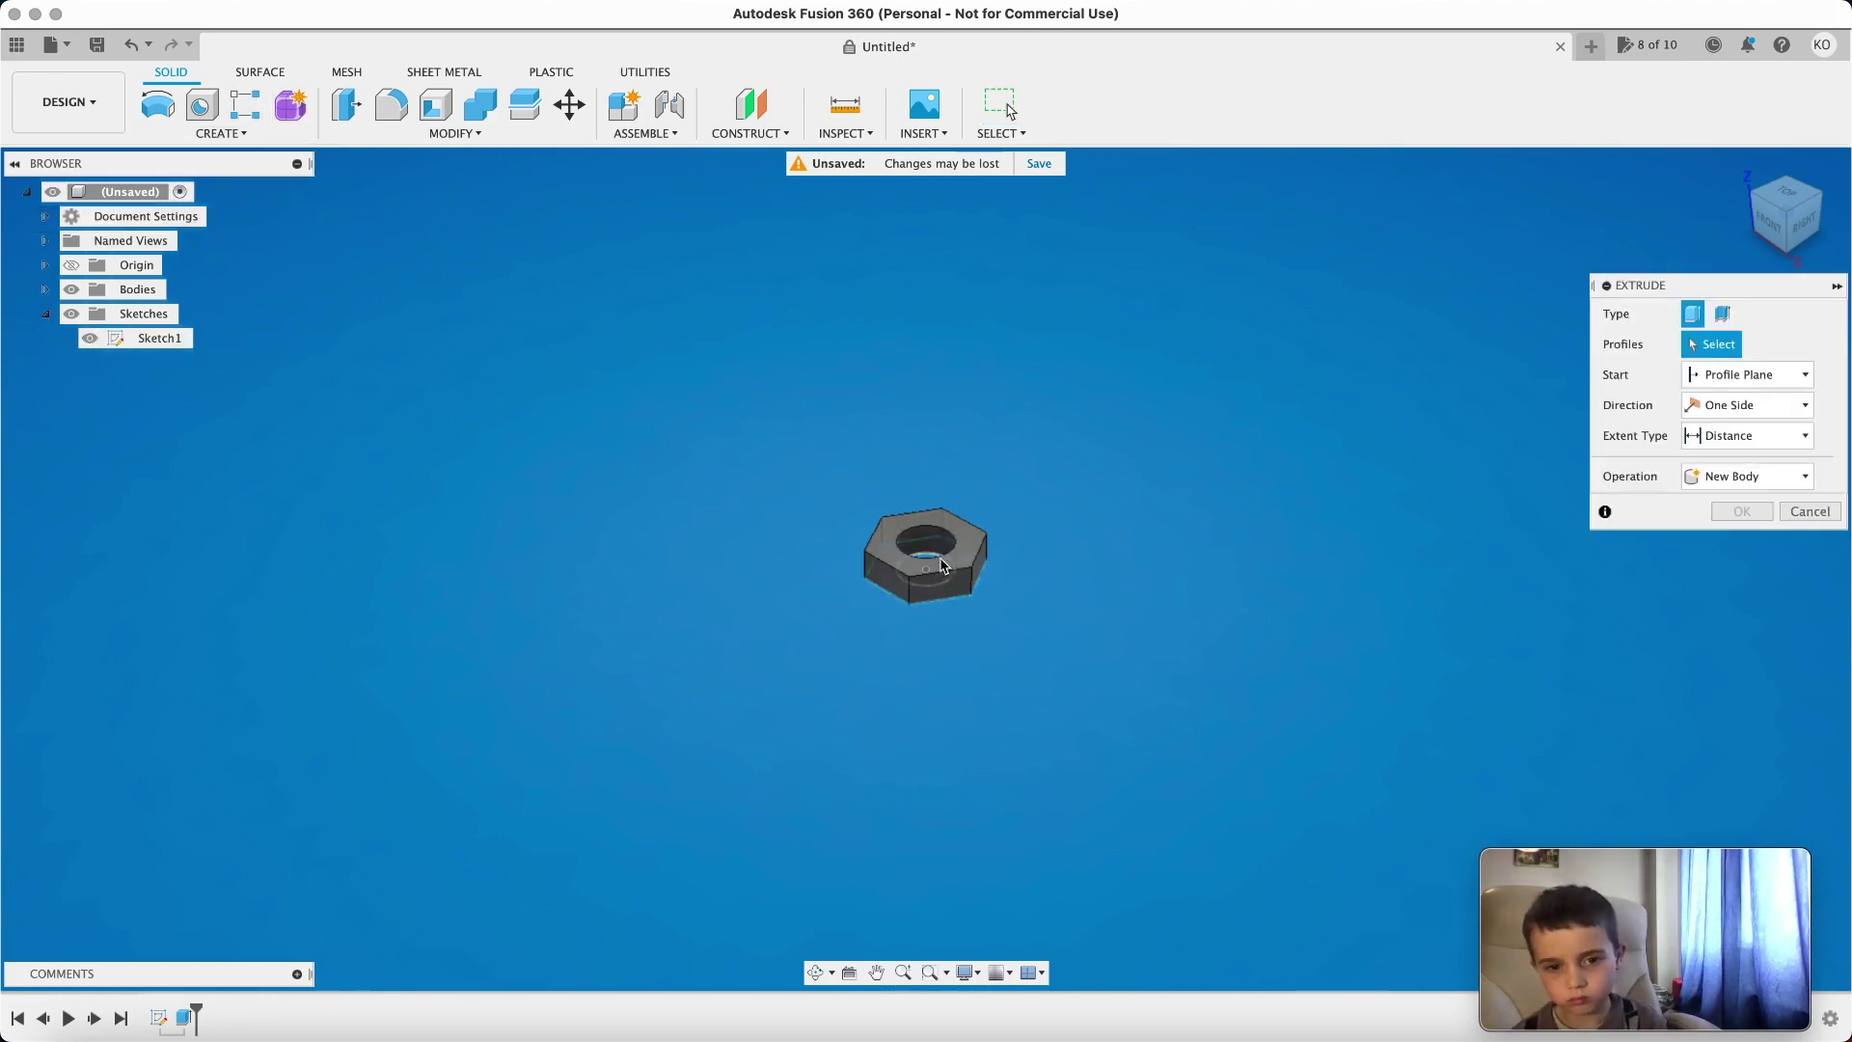
{"action": "left_click", "coordinate": [941, 566]}
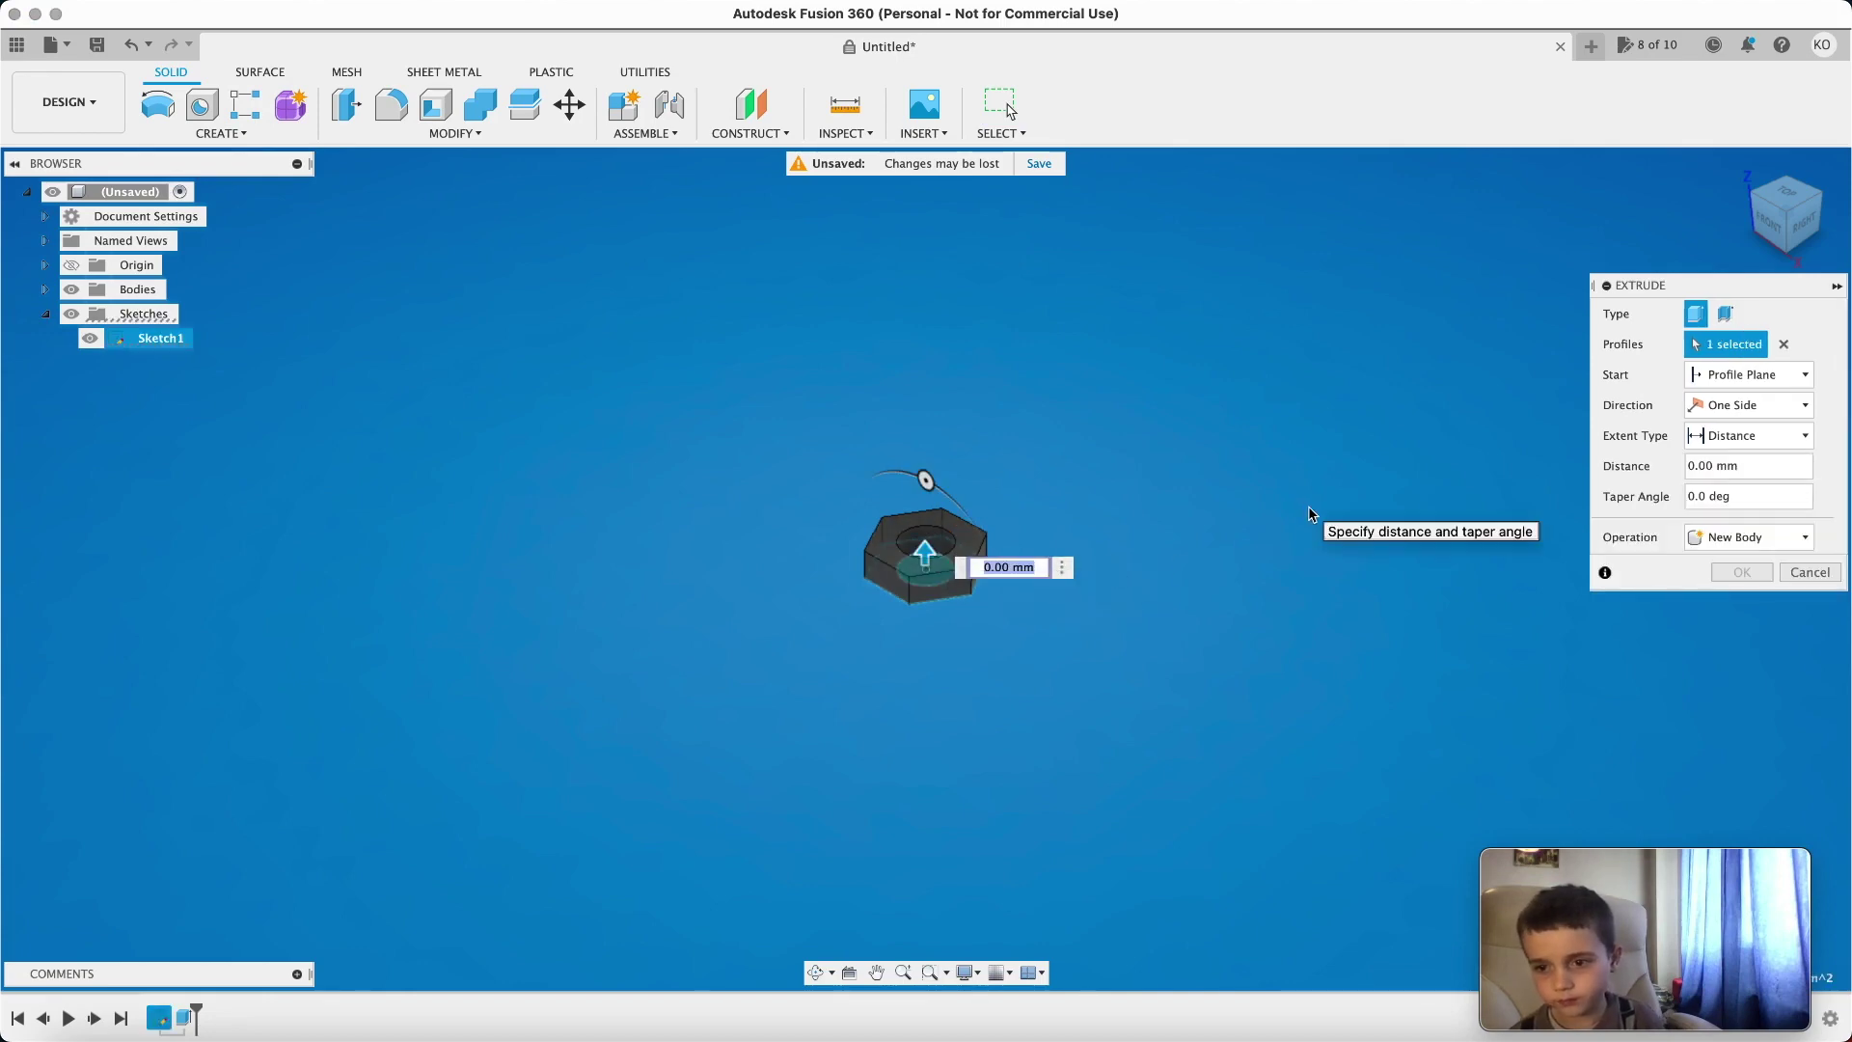
{"action": "left_click", "coordinate": [1752, 538]}
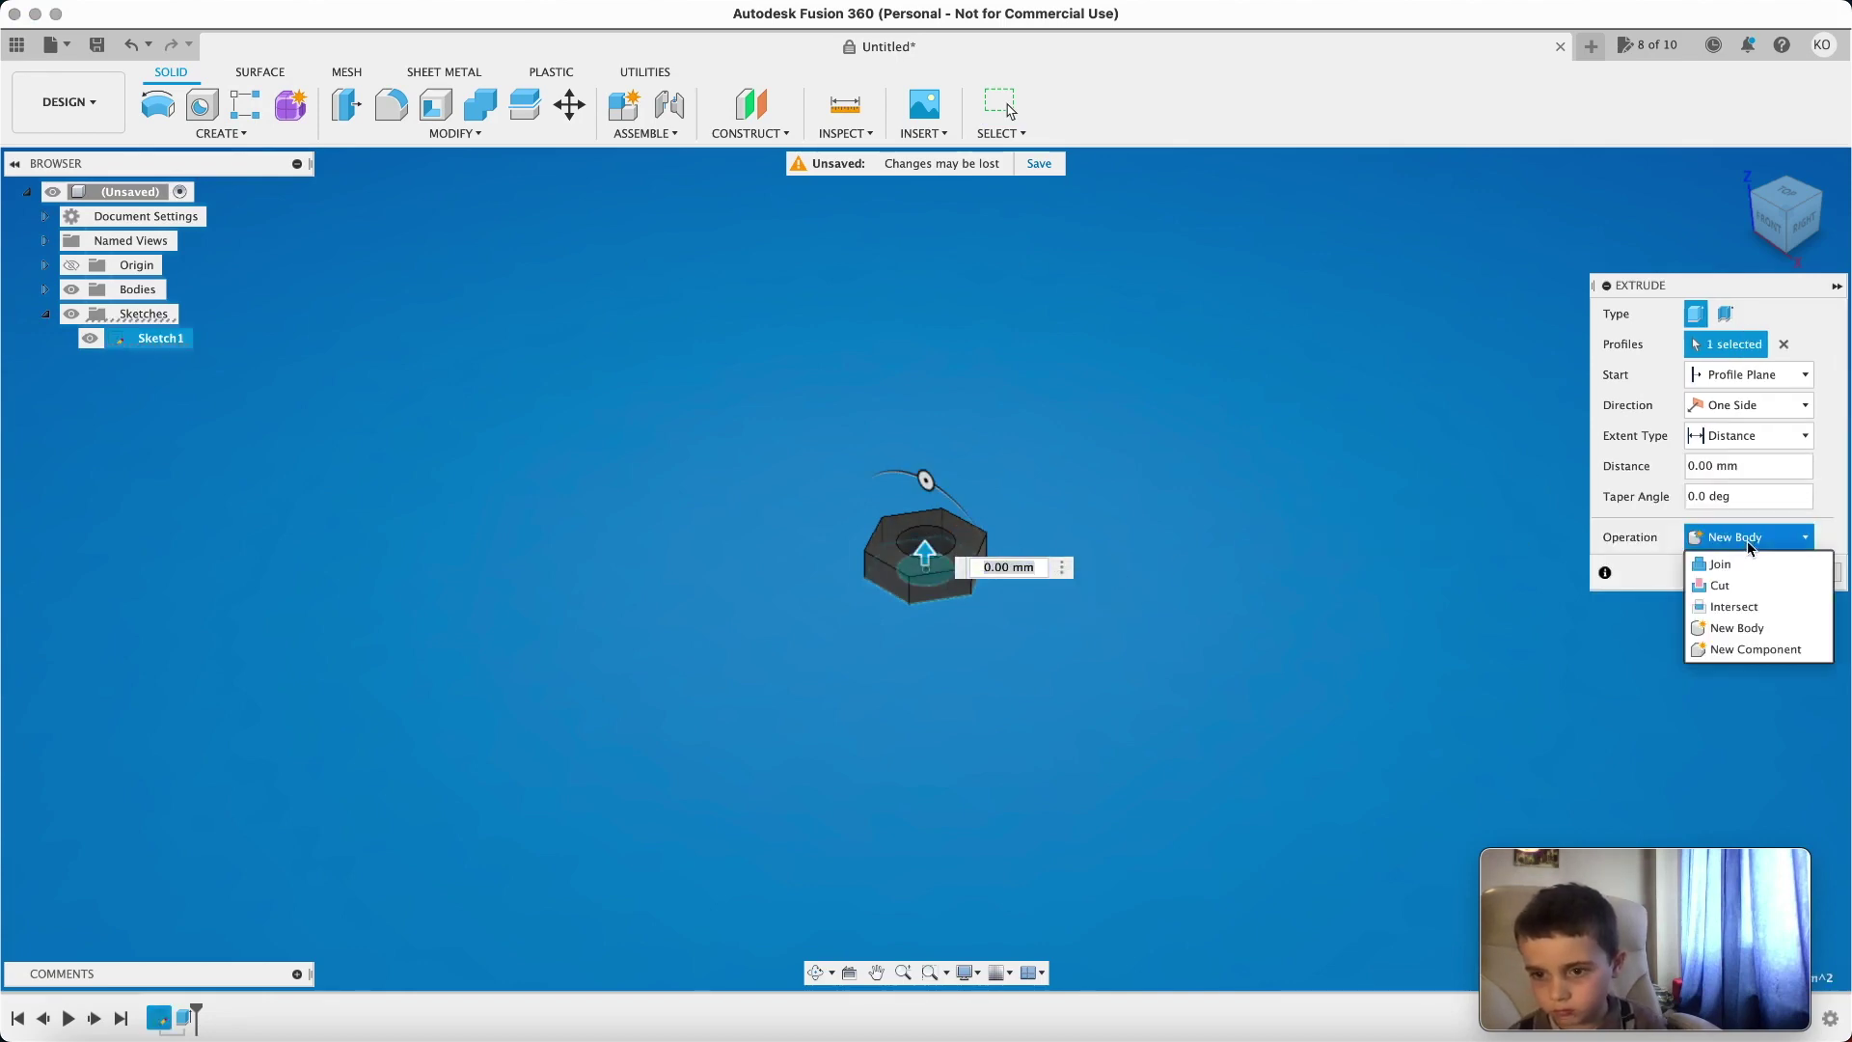
{"action": "left_click", "coordinate": [1750, 564]}
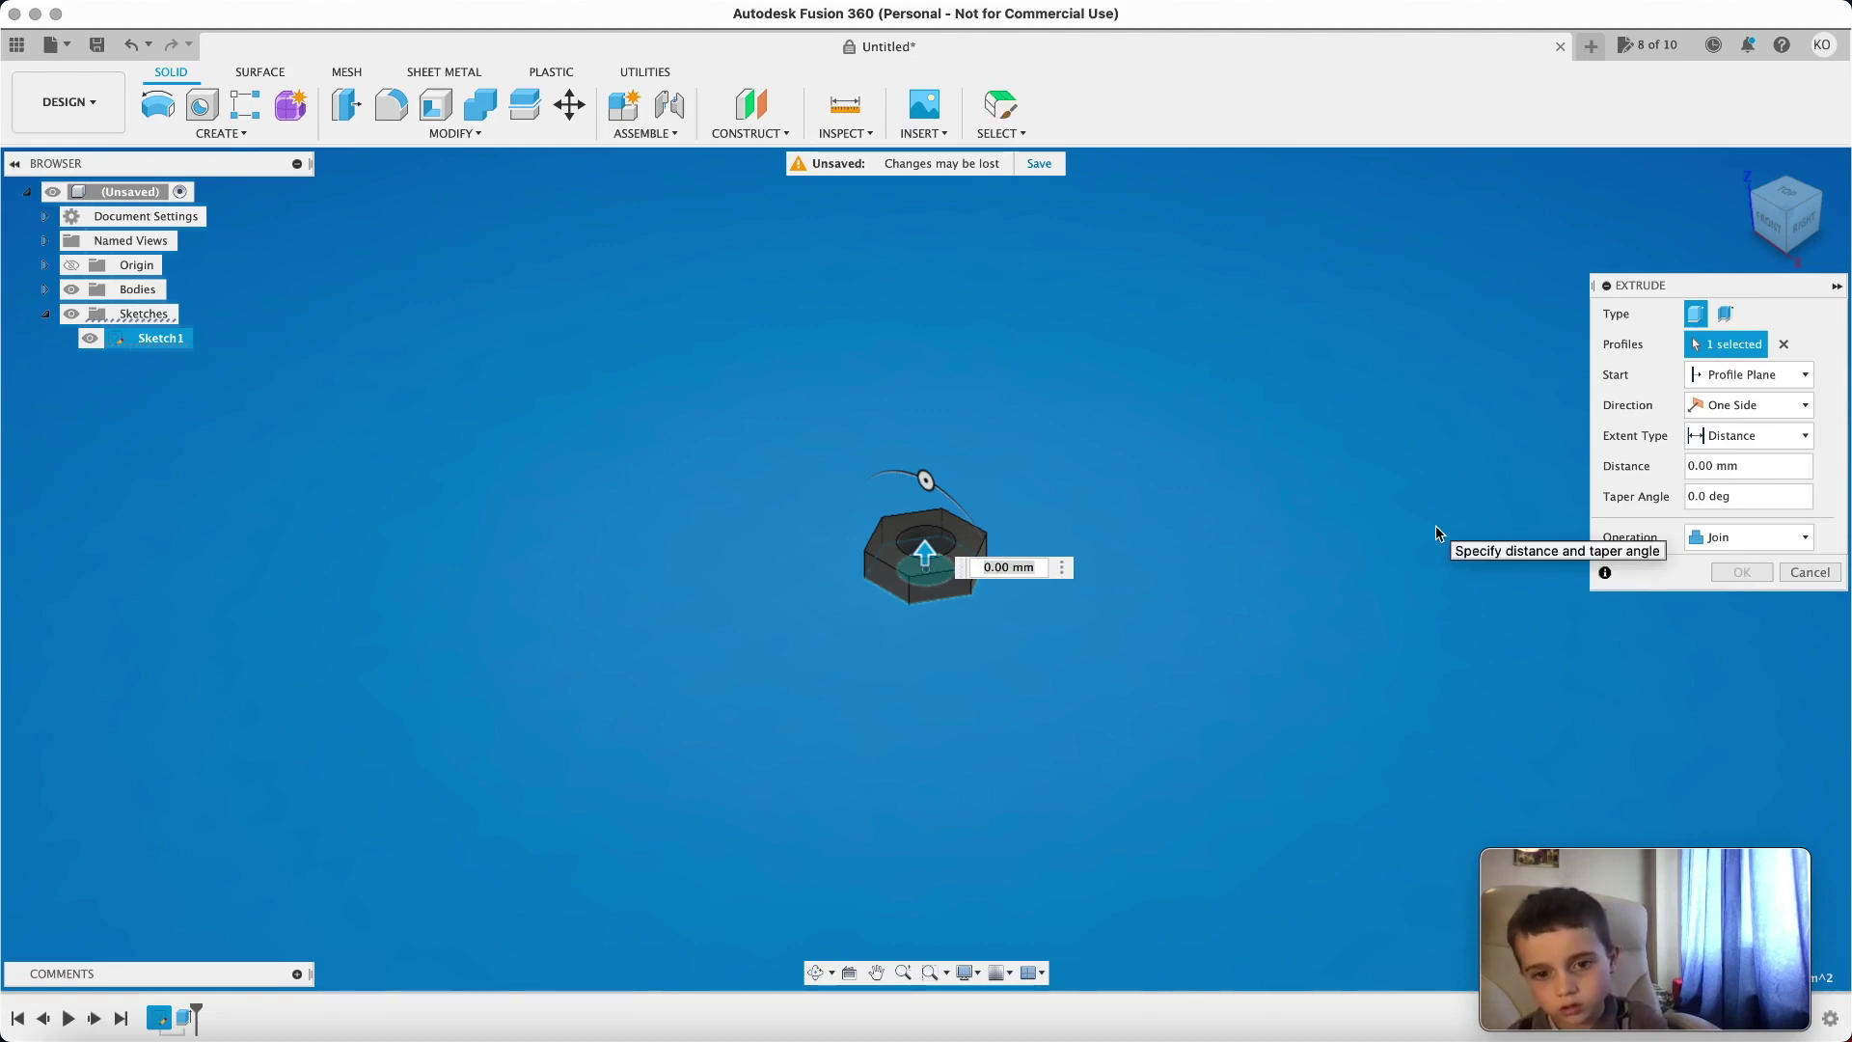
{"action": "left_click", "coordinate": [993, 568]}
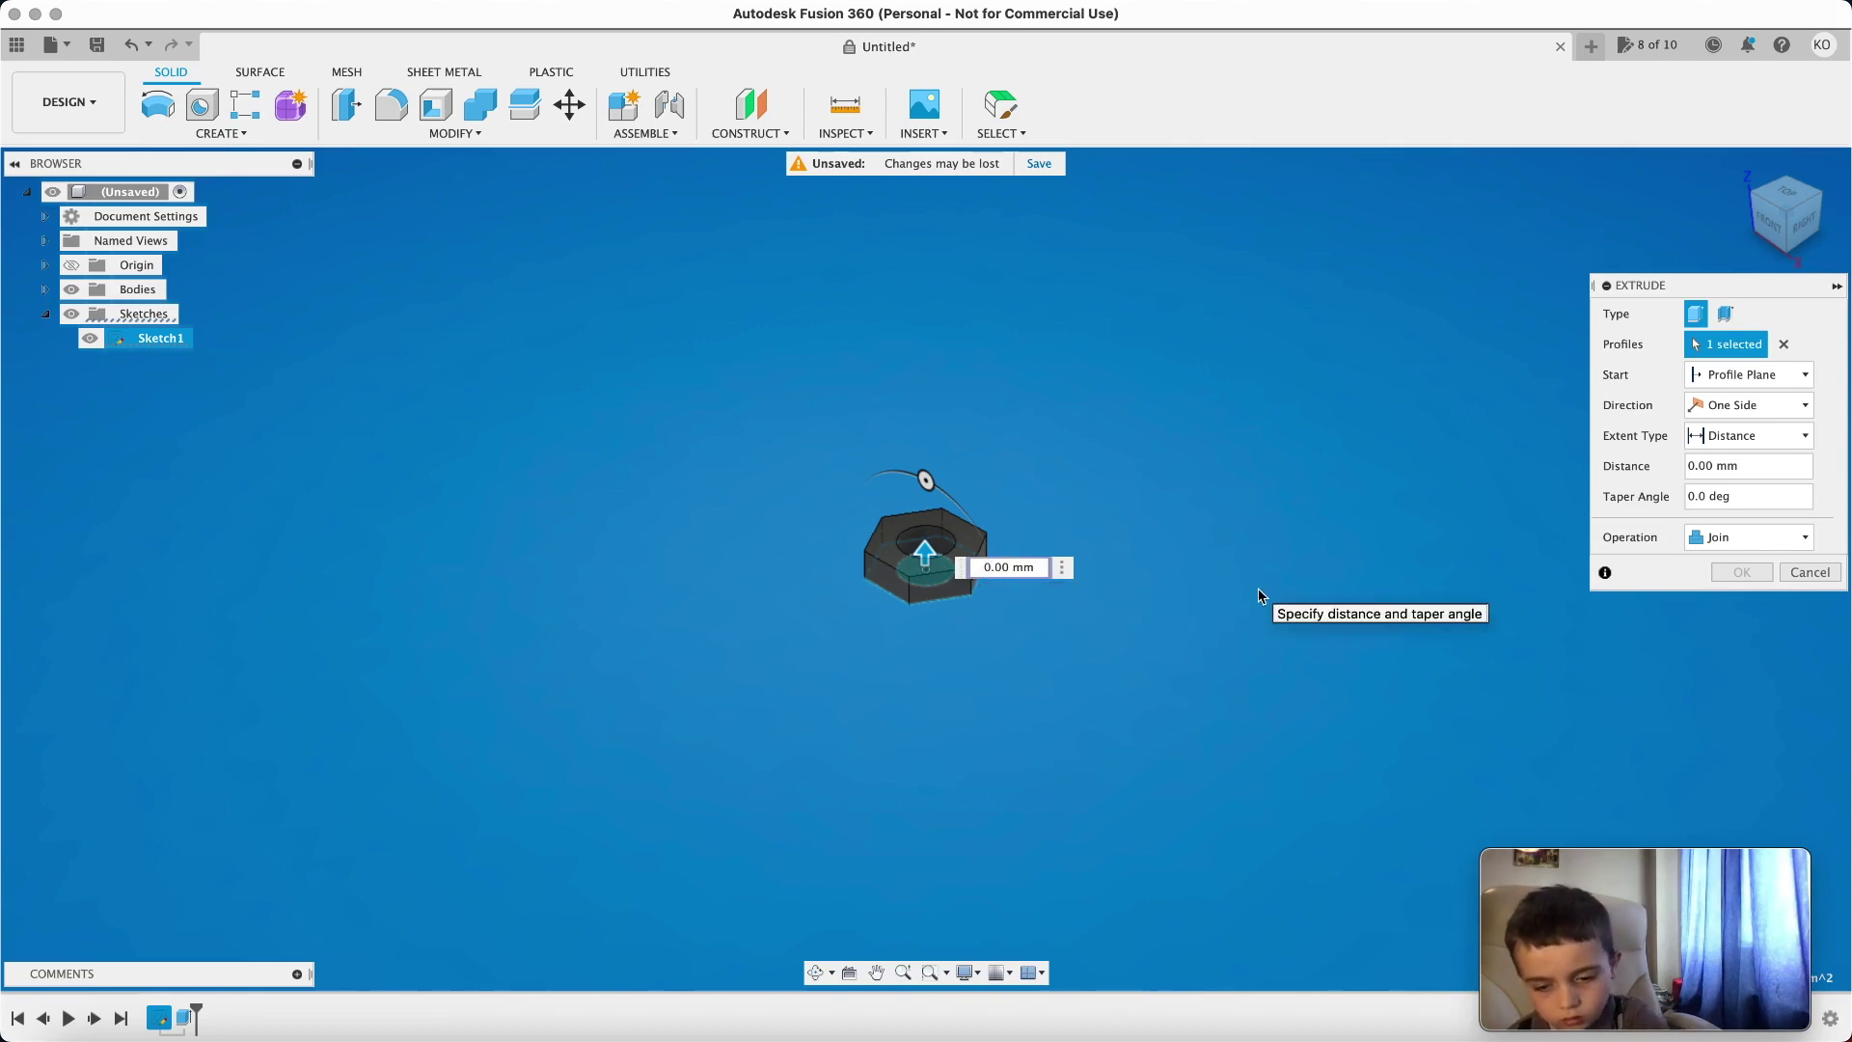
{"action": "key", "text": "BackSpace"}
{"action": "type", "text": "37"}
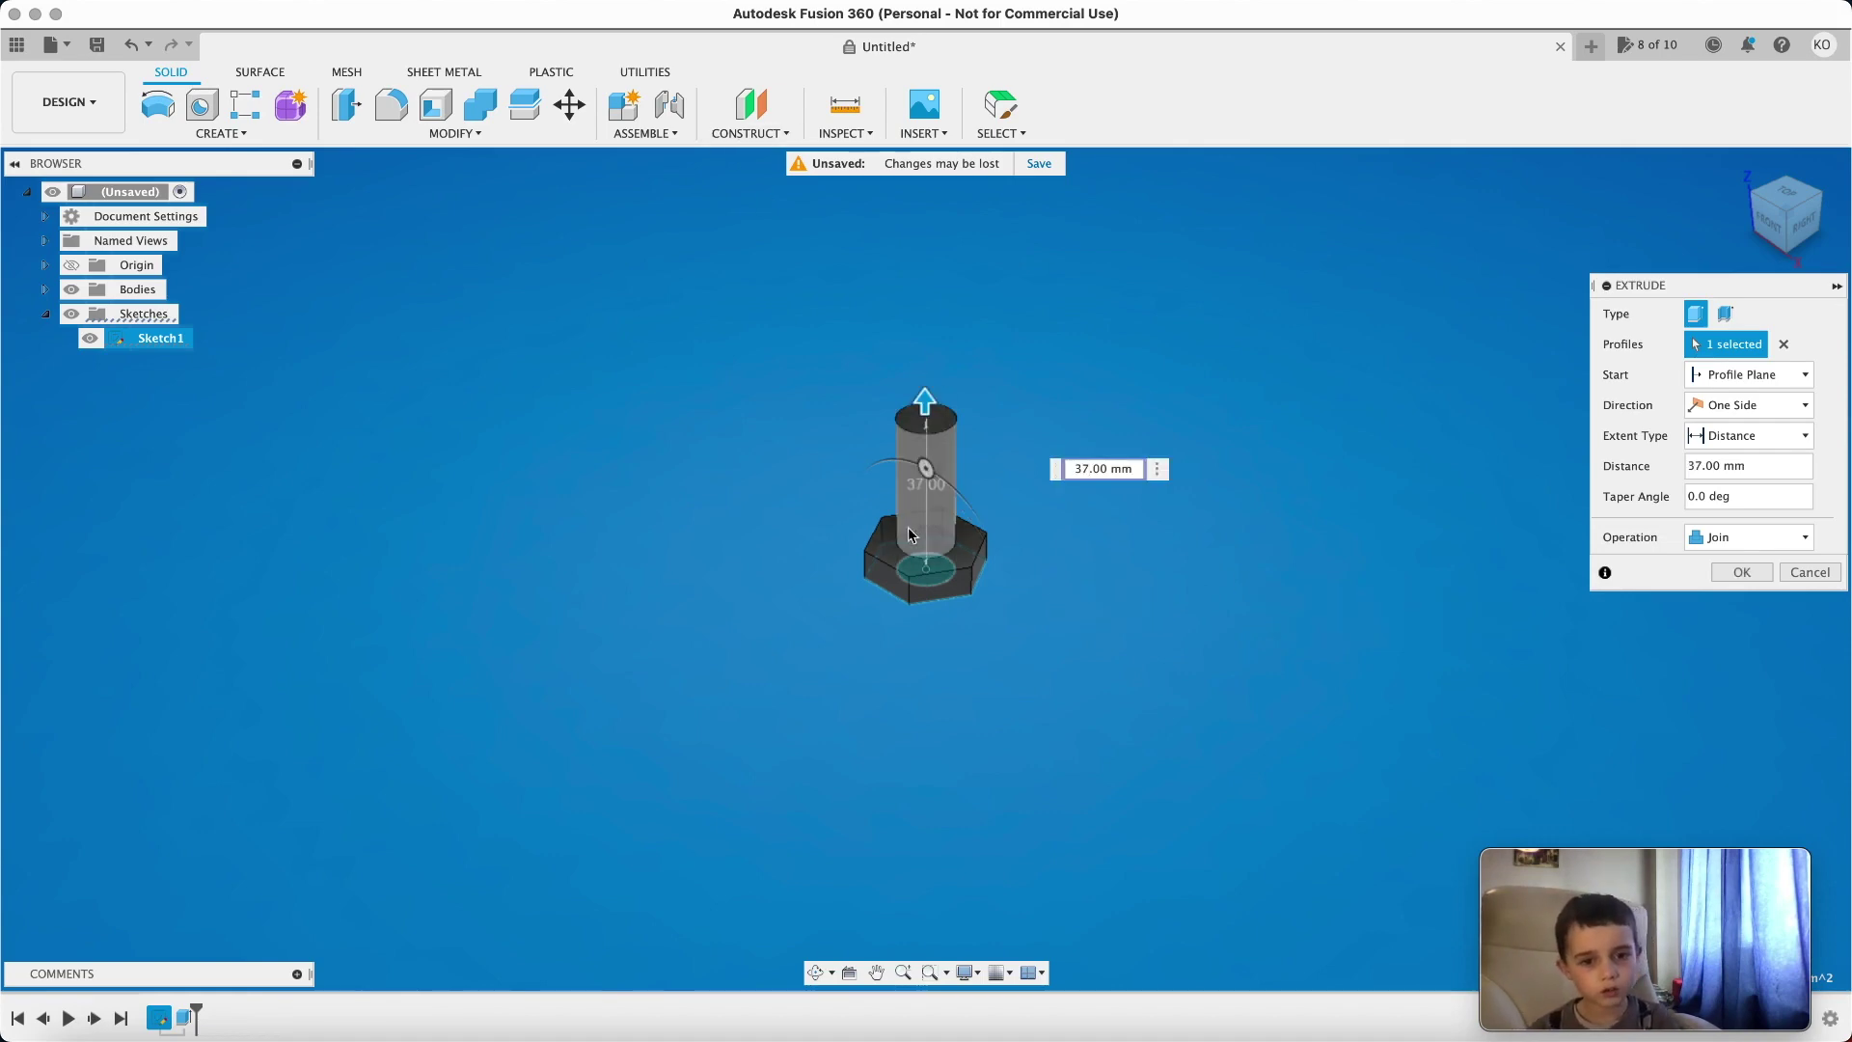
{"action": "left_click", "coordinate": [1737, 573]}
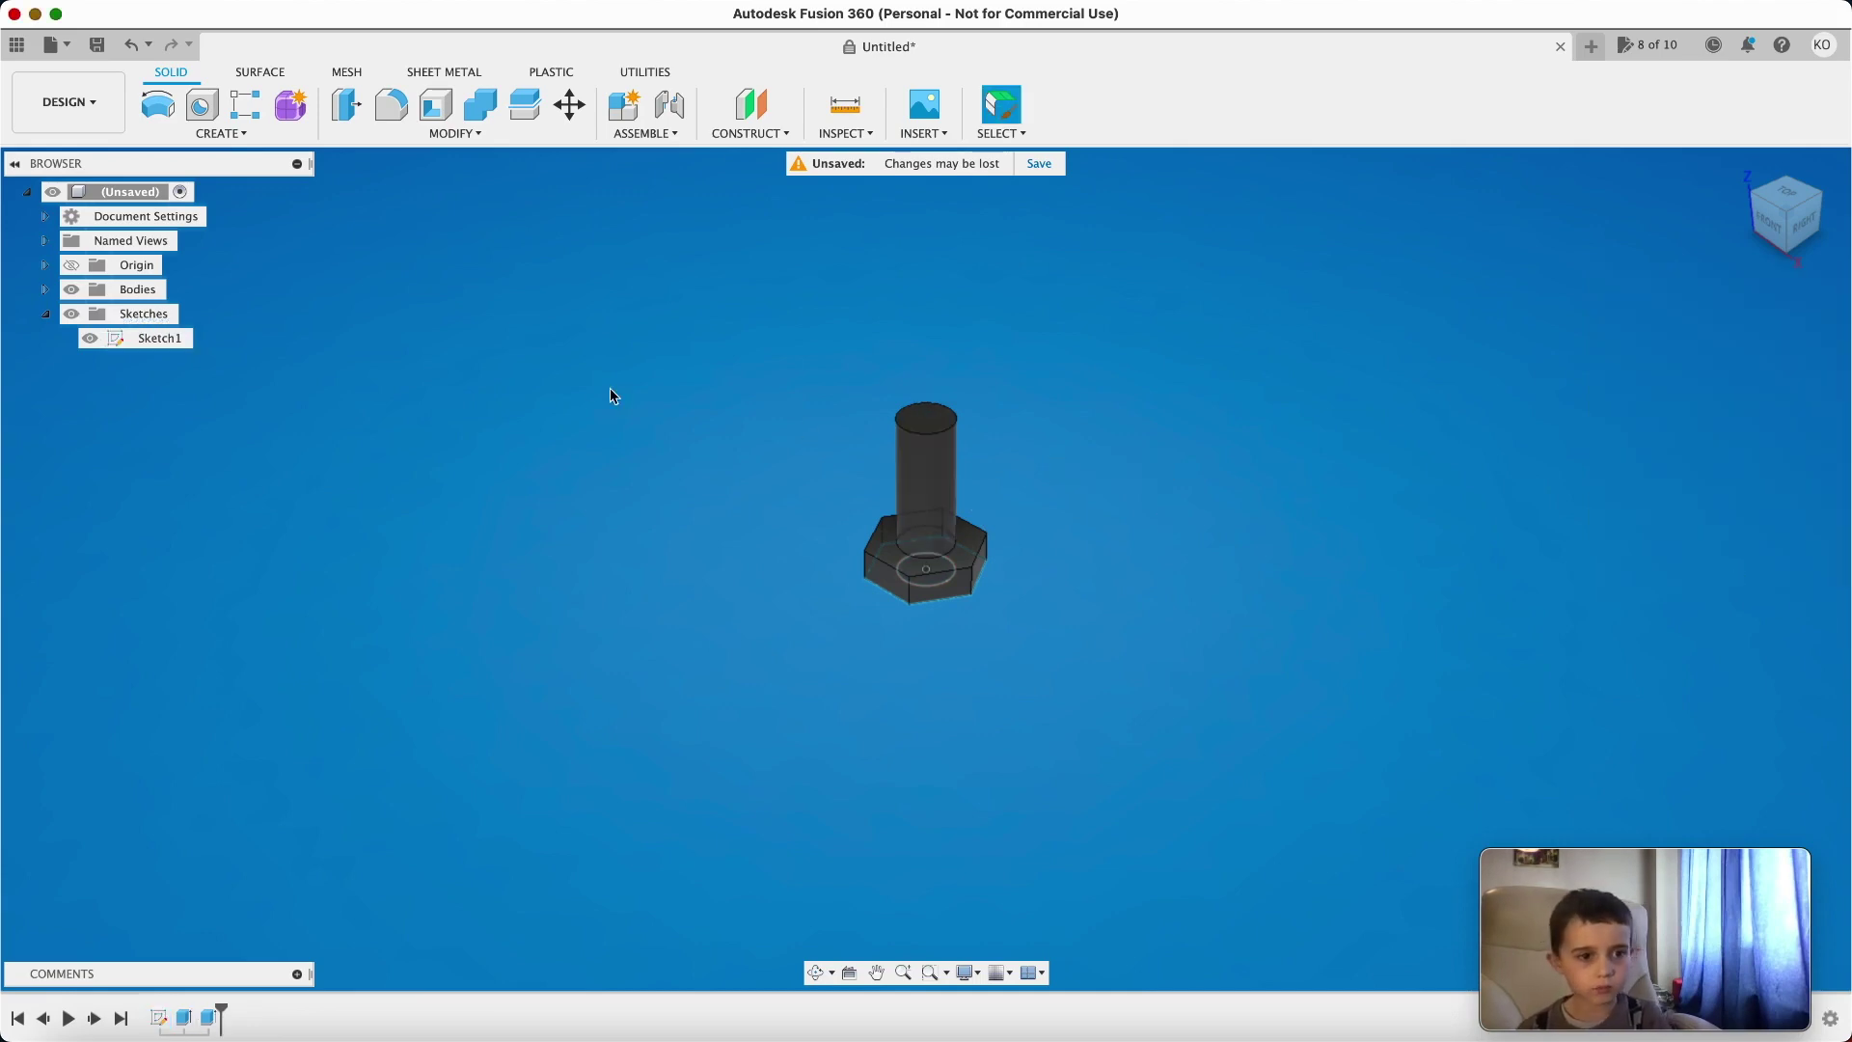
Thread the shaft's cylindrical face with a modeled, full-length M12x1.75 ISO metric thread.
{"action": "left_click", "coordinate": [205, 140]}
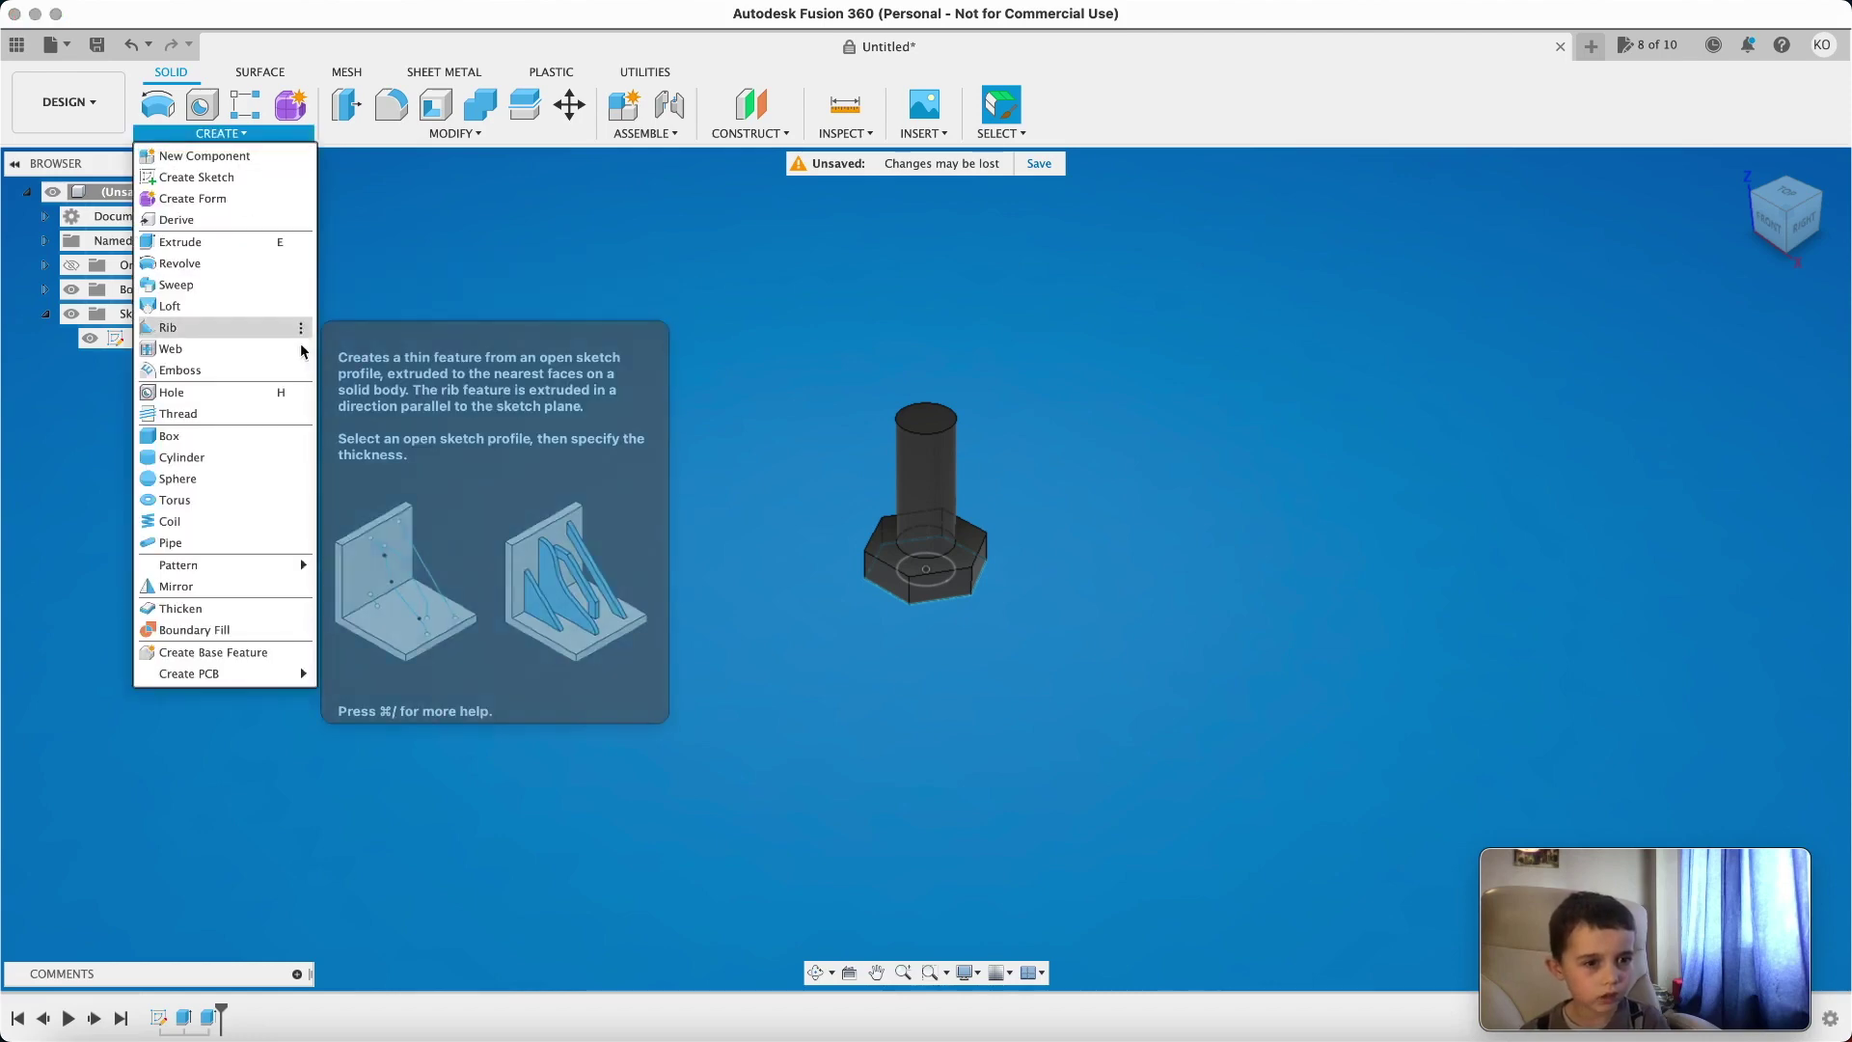
{"action": "left_click", "coordinate": [286, 417]}
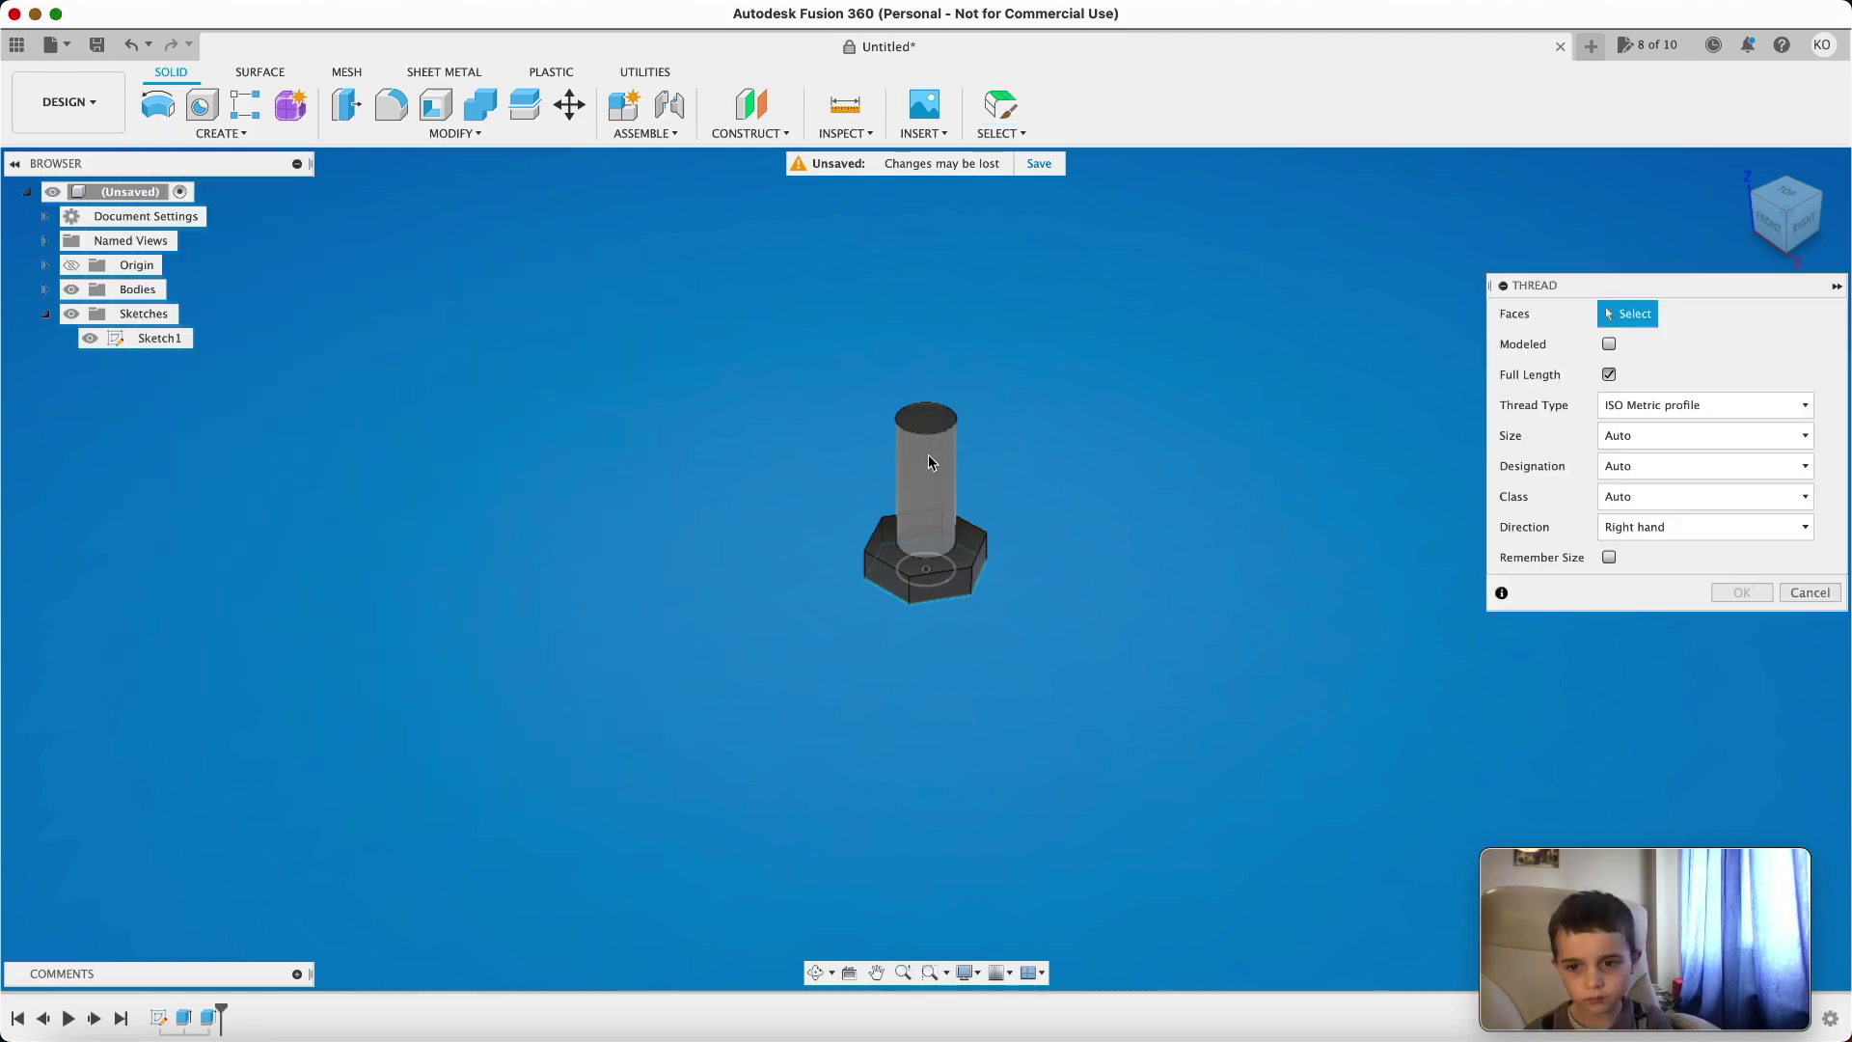
{"action": "left_click", "coordinate": [928, 455]}
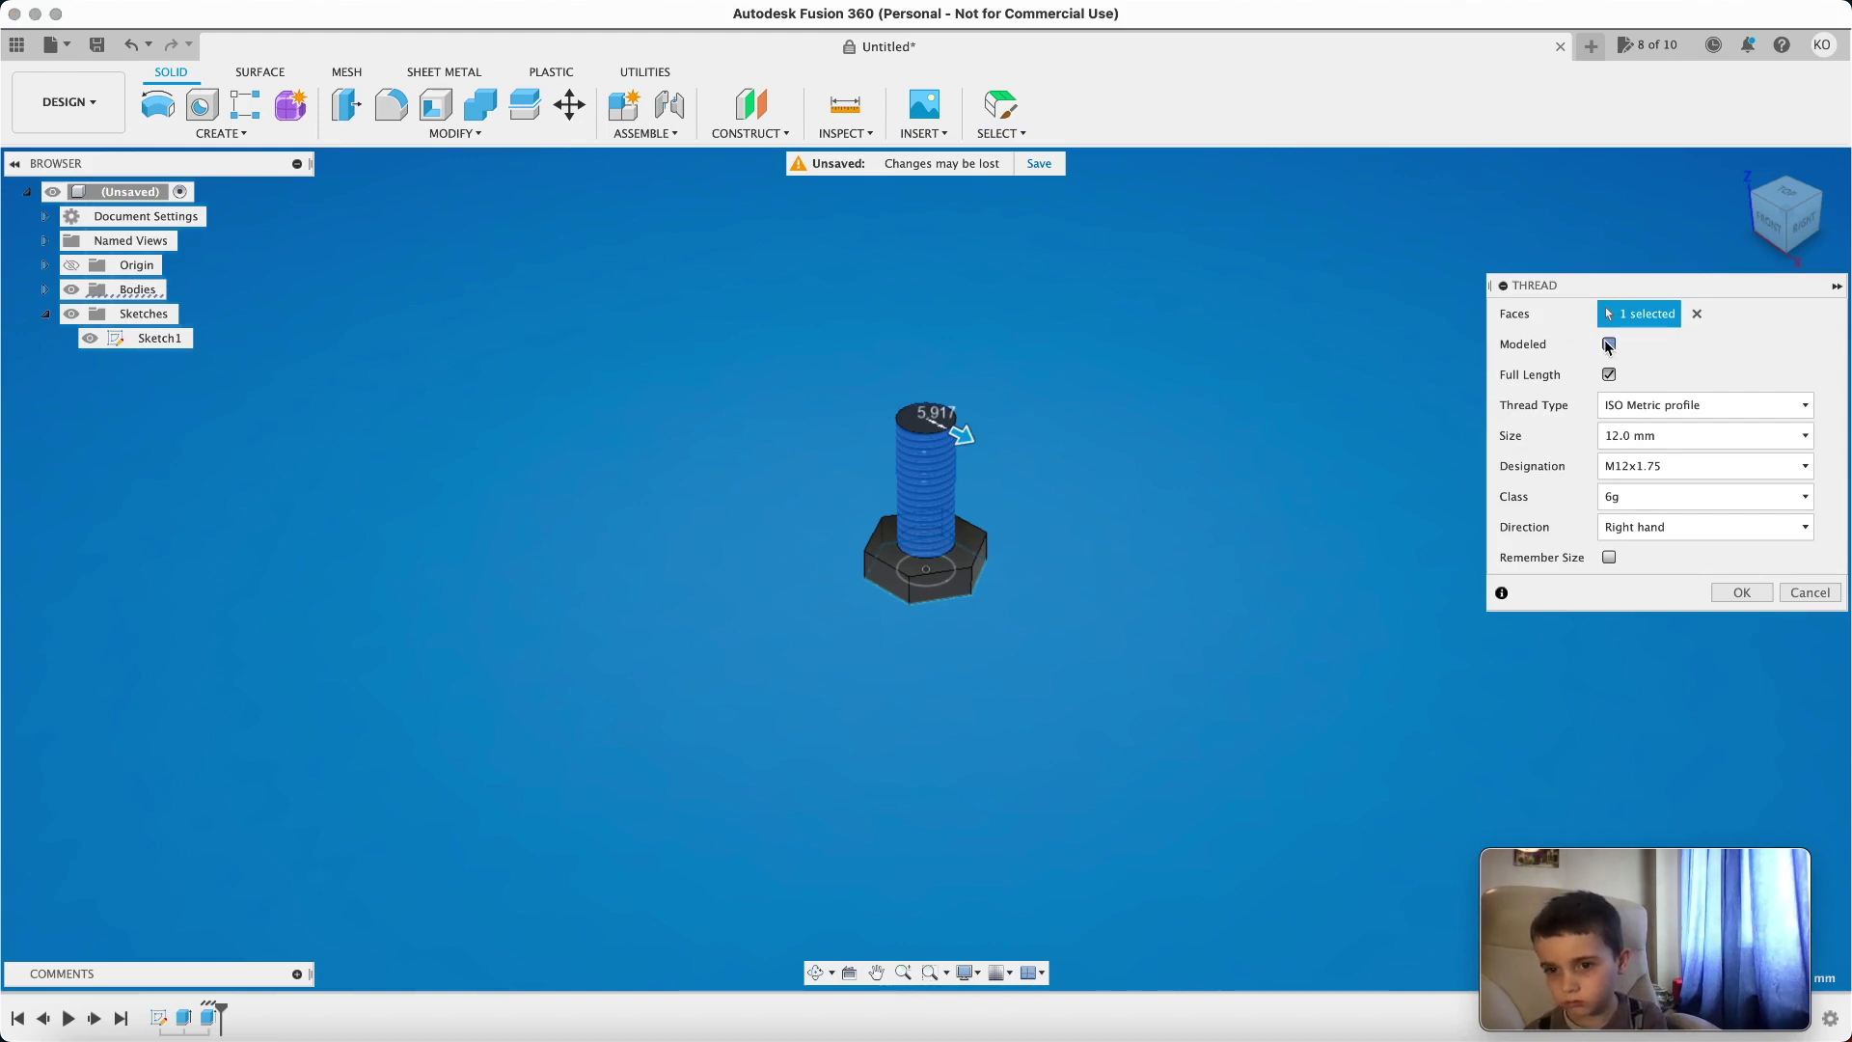
{"action": "left_click", "coordinate": [1608, 345]}
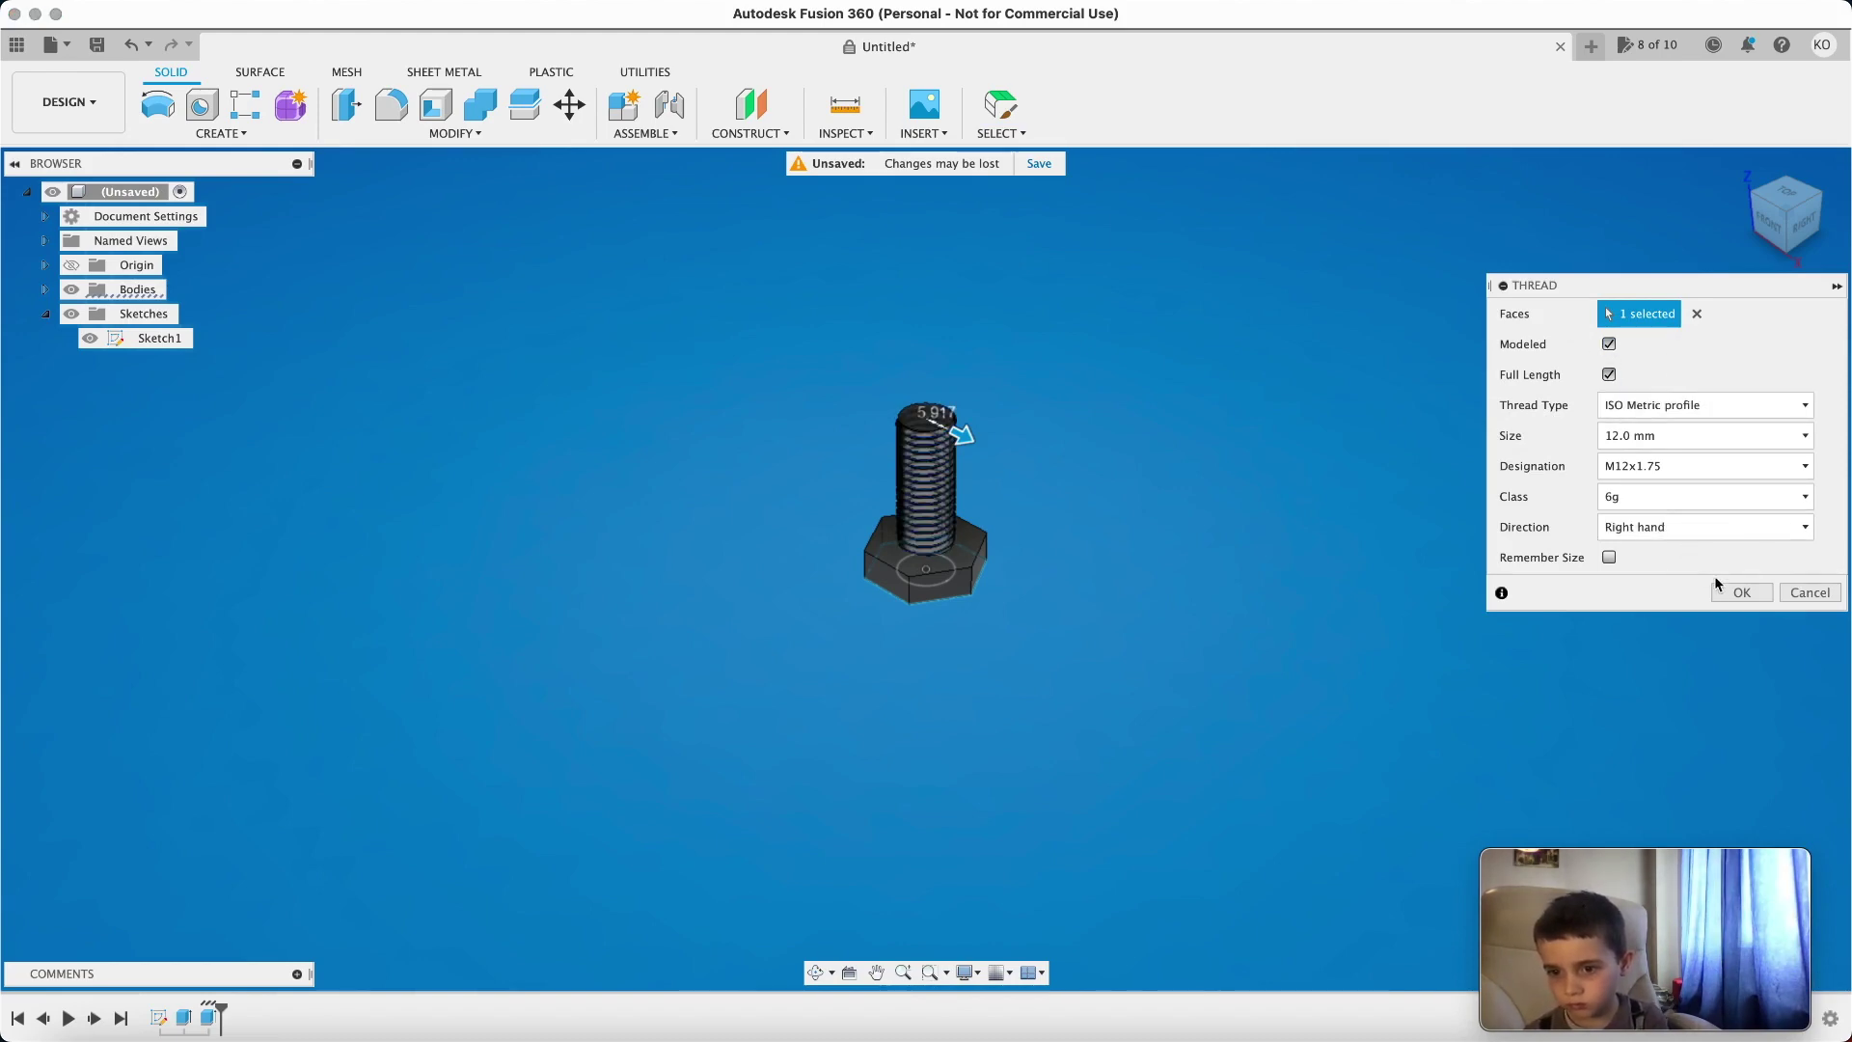
{"action": "left_click", "coordinate": [1734, 598]}
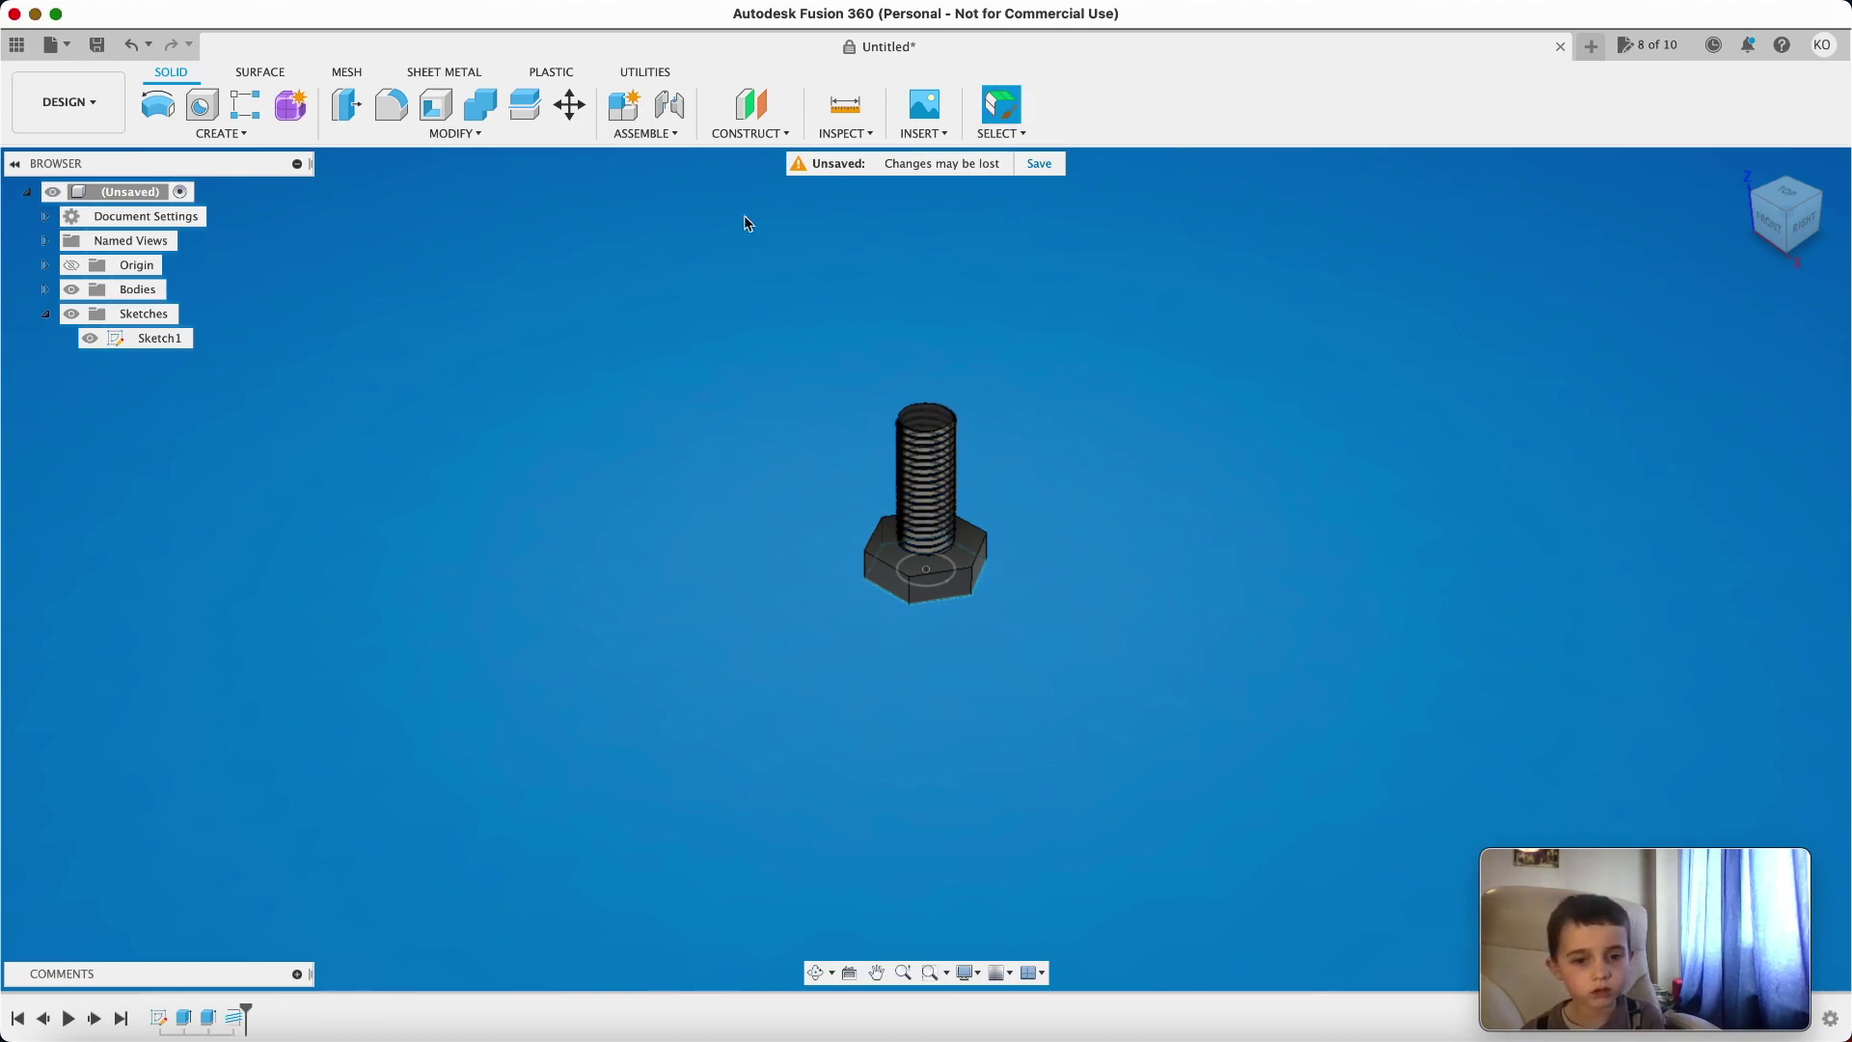
{"action": "mouse_move", "coordinate": [1788, 212]}
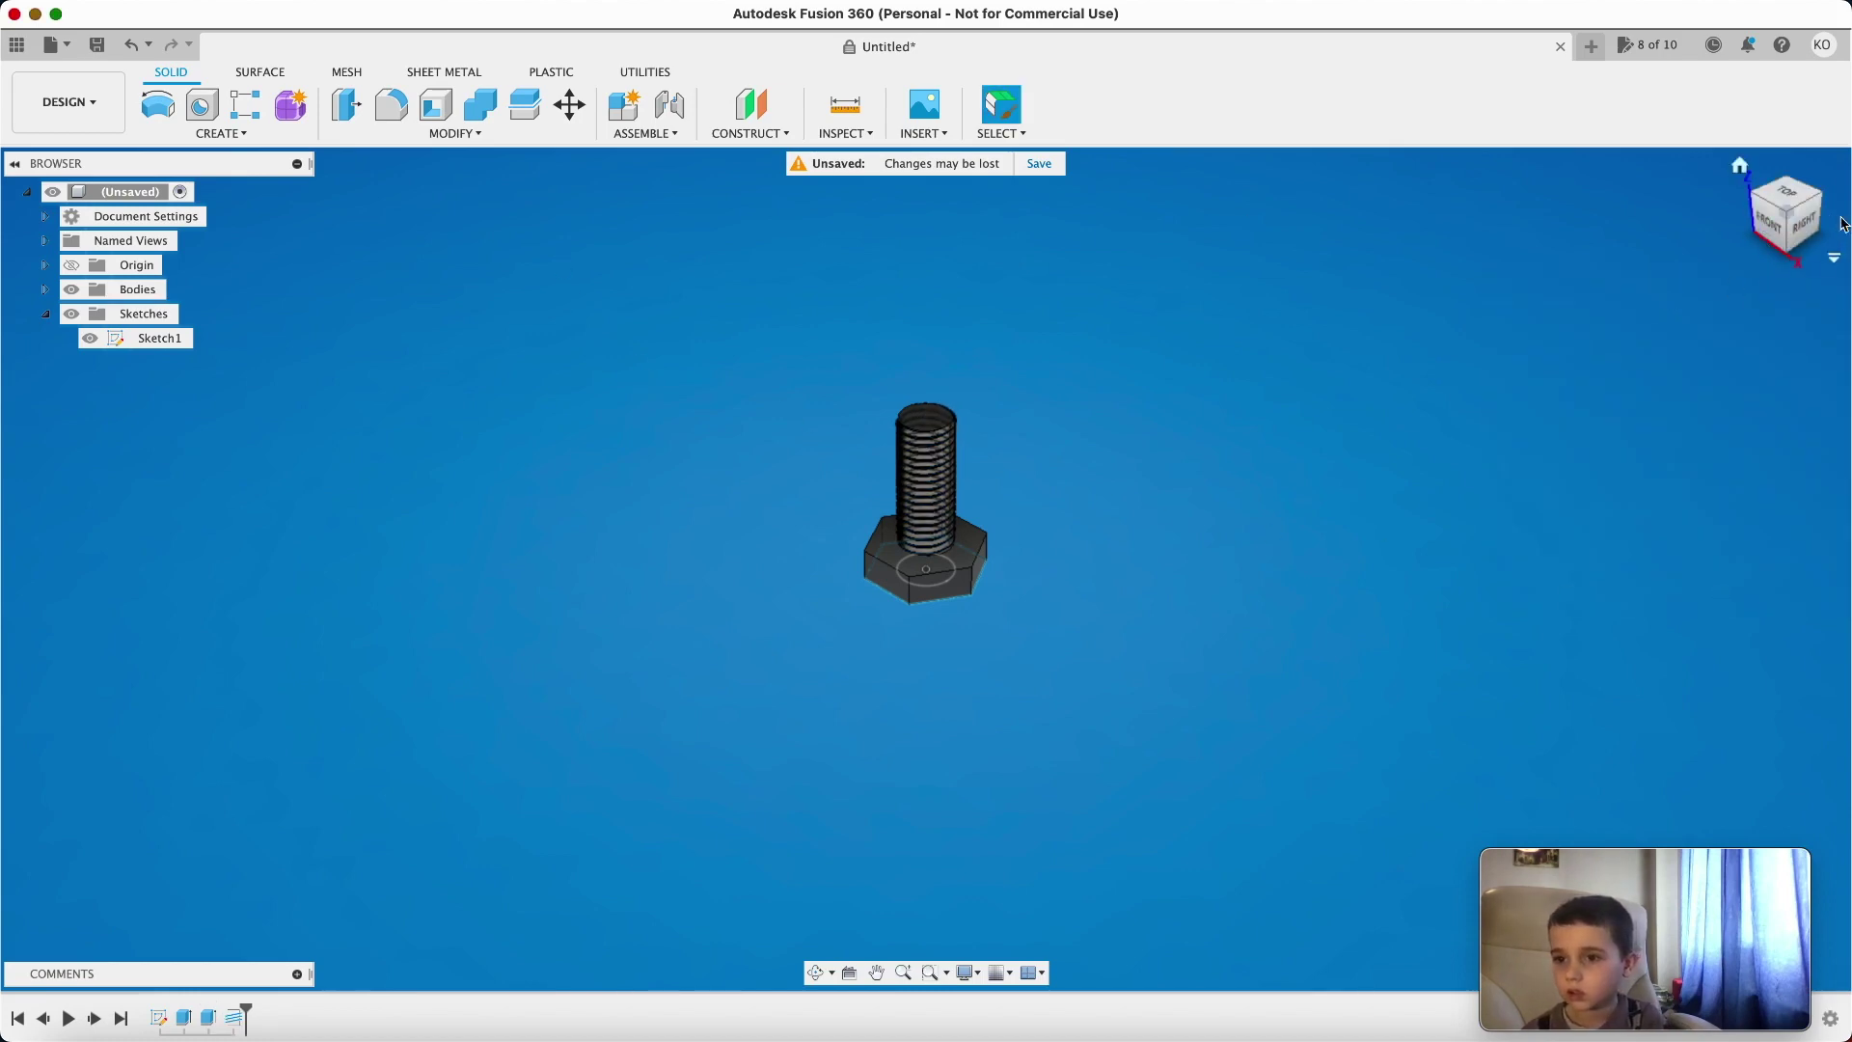
Turn the view to Right, then Bottom, and place a new sketch on the hex head's end face.
{"action": "left_click", "coordinate": [1799, 232]}
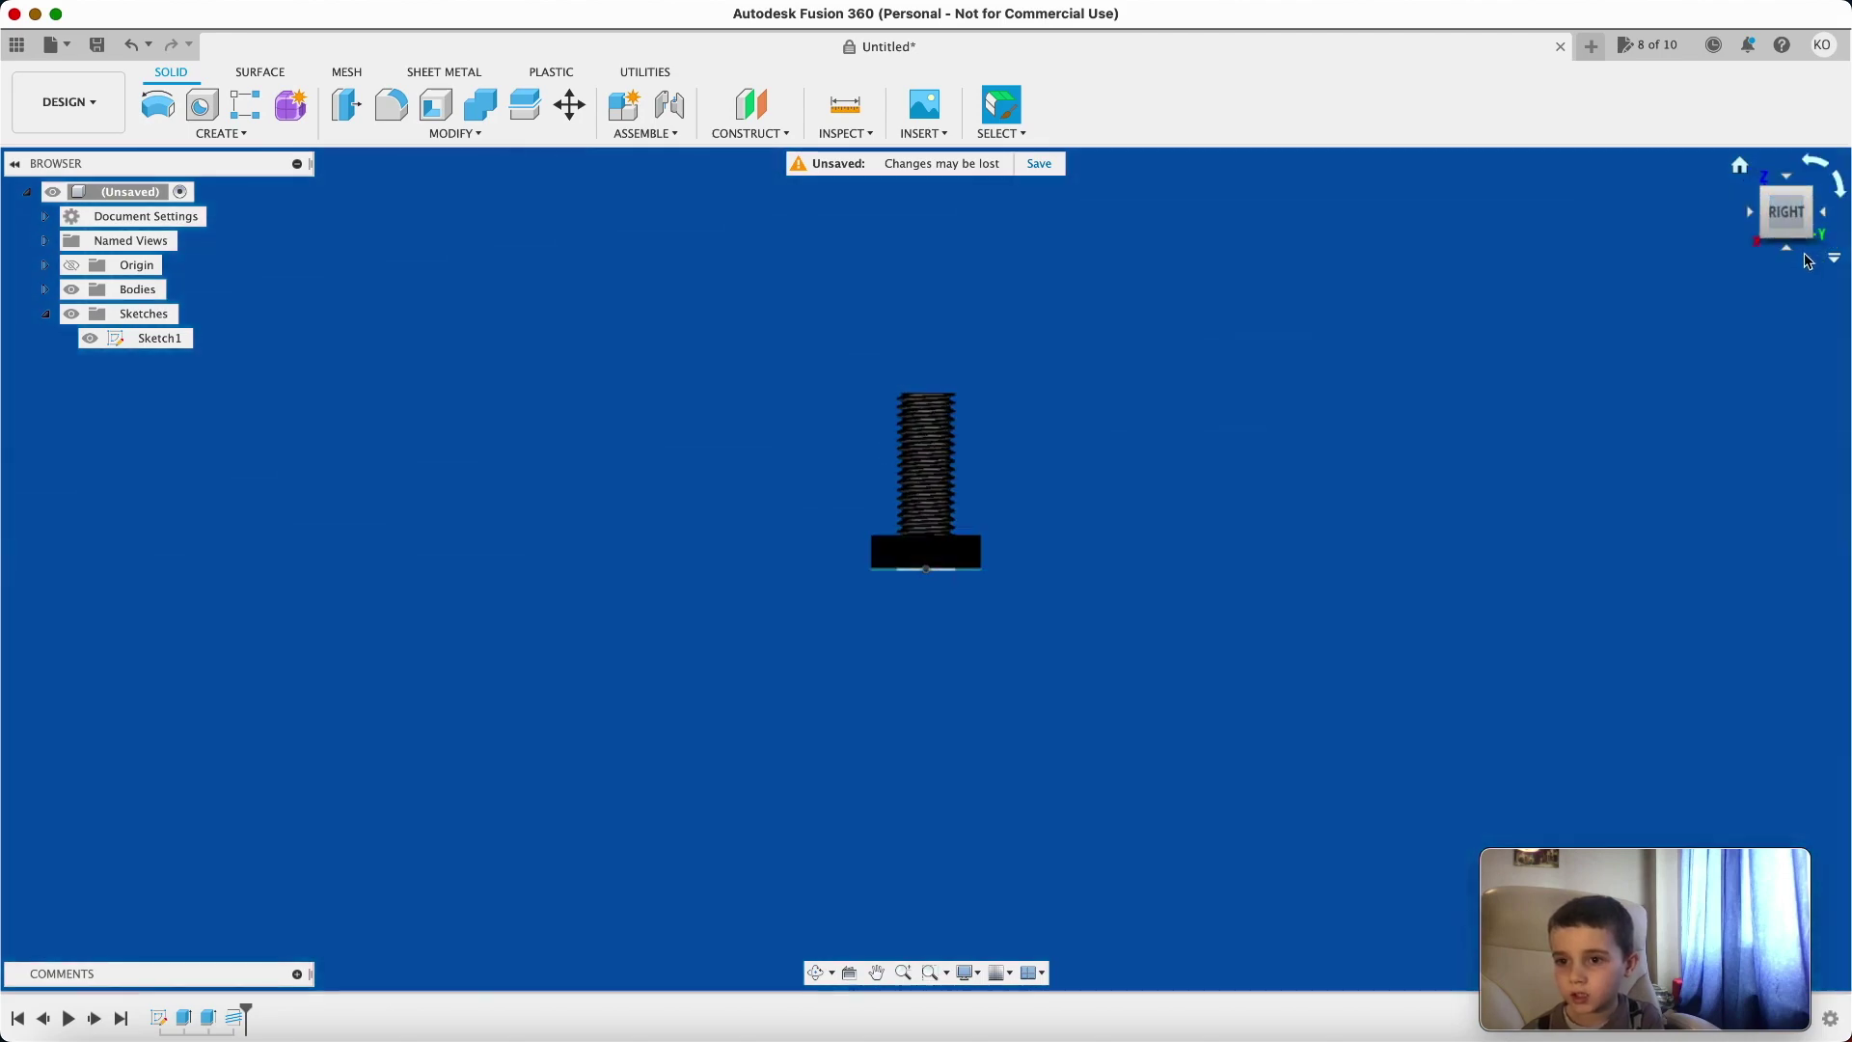
{"action": "left_click", "coordinate": [1794, 254]}
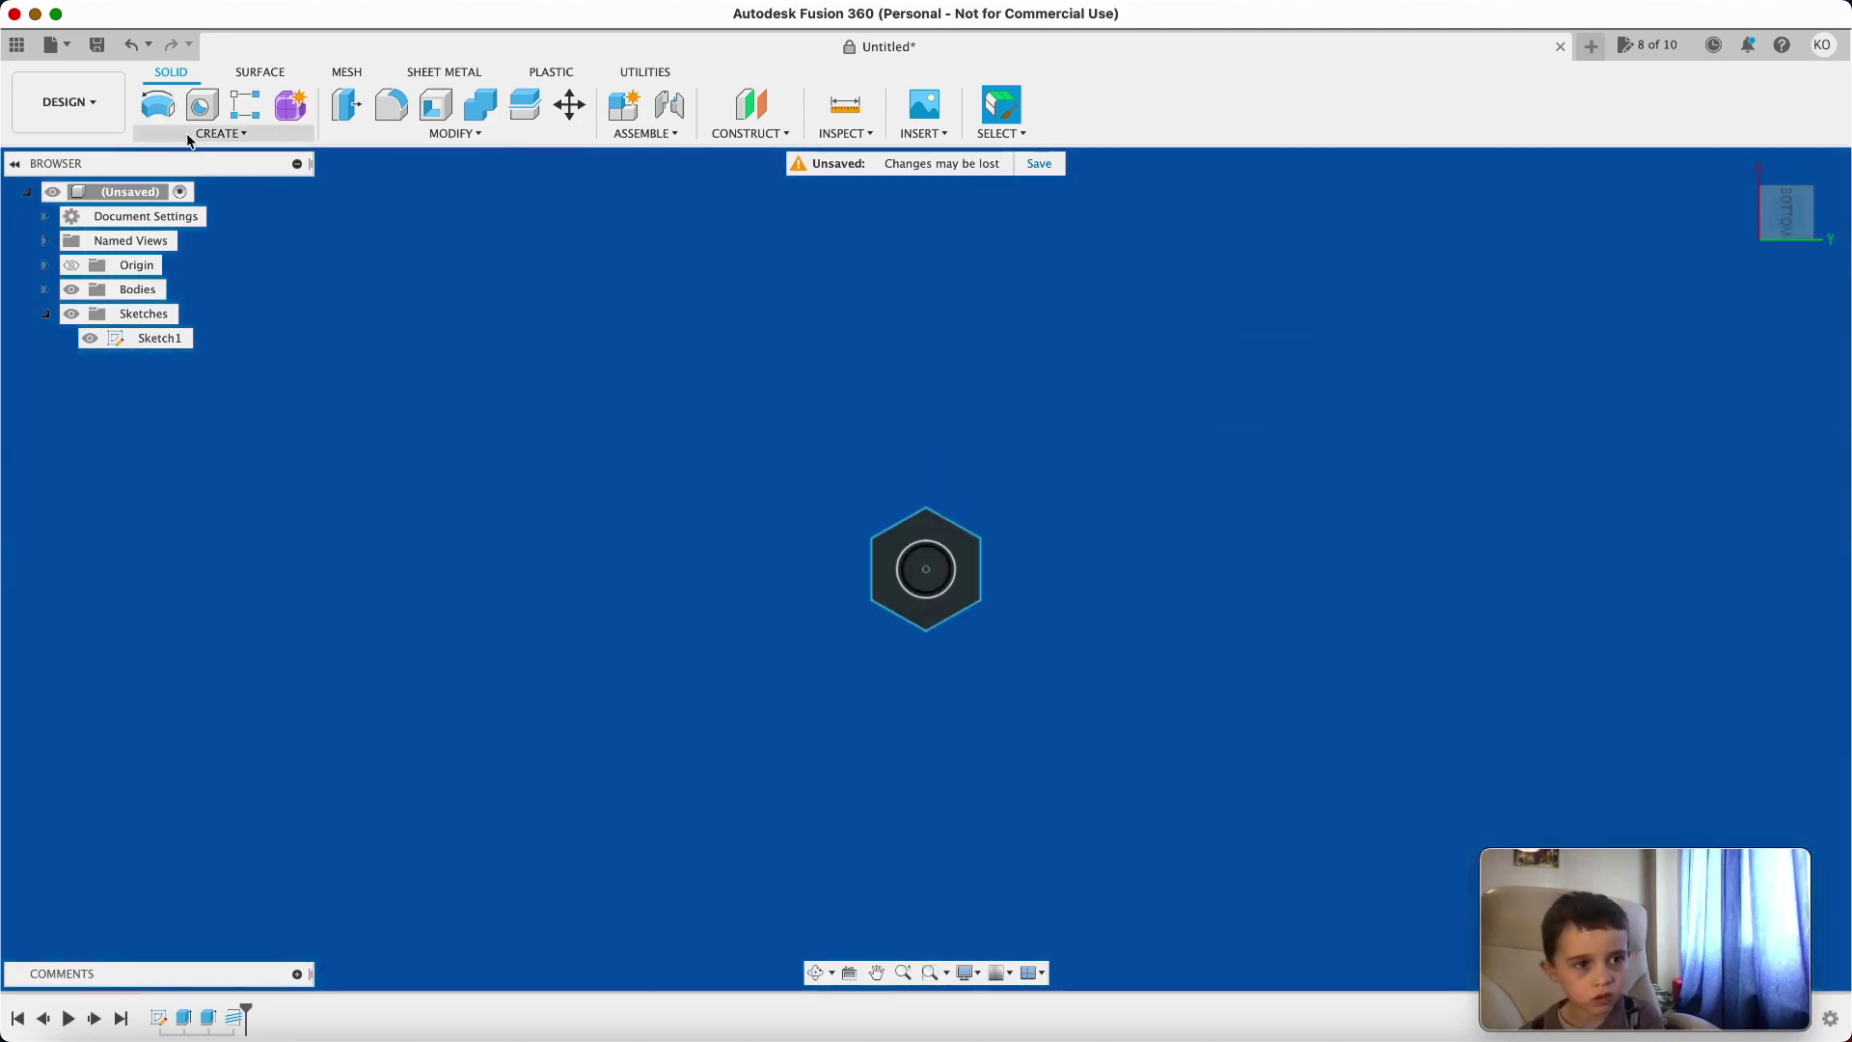
{"action": "left_click", "coordinate": [218, 132]}
{"action": "left_click", "coordinate": [196, 178]}
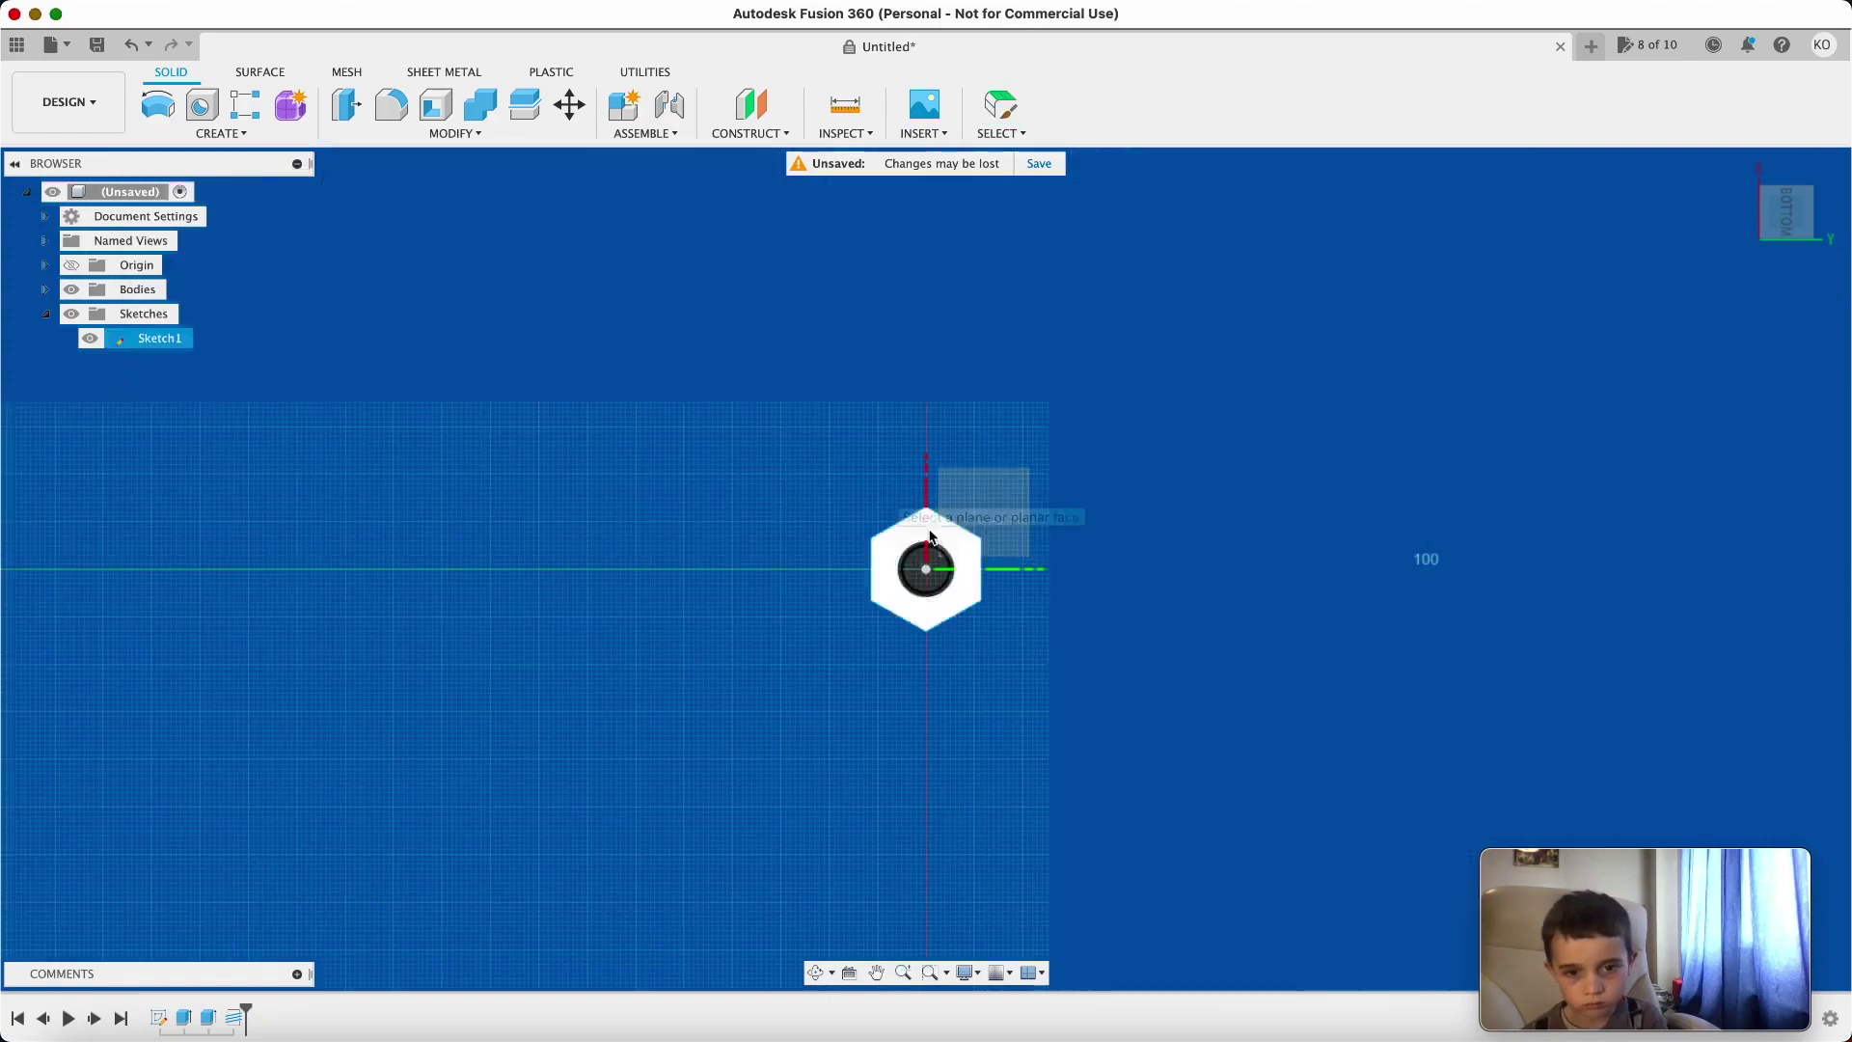
{"action": "left_click", "coordinate": [932, 574]}
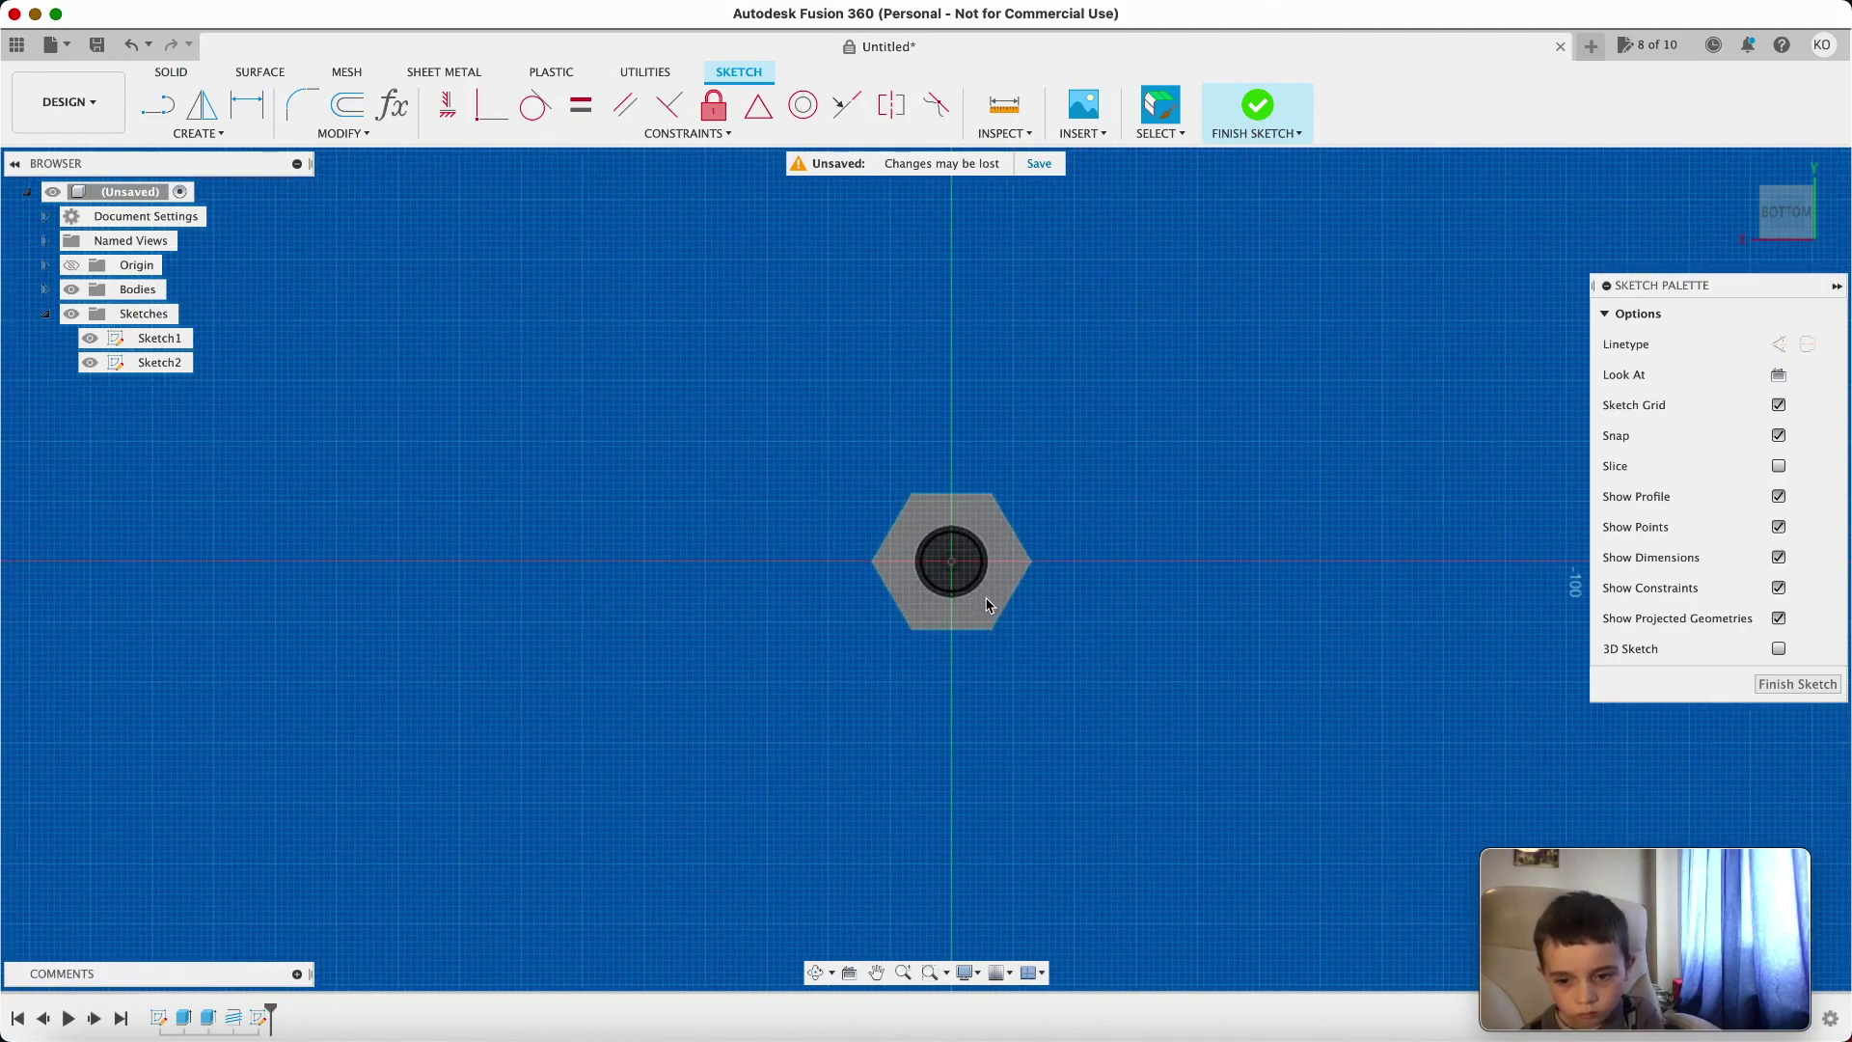
{"action": "scroll", "coordinate": [986, 601], "scroll_direction": "up", "scroll_amount": 5}
{"action": "scroll", "coordinate": [989, 603], "scroll_direction": "up", "scroll_amount": 2}
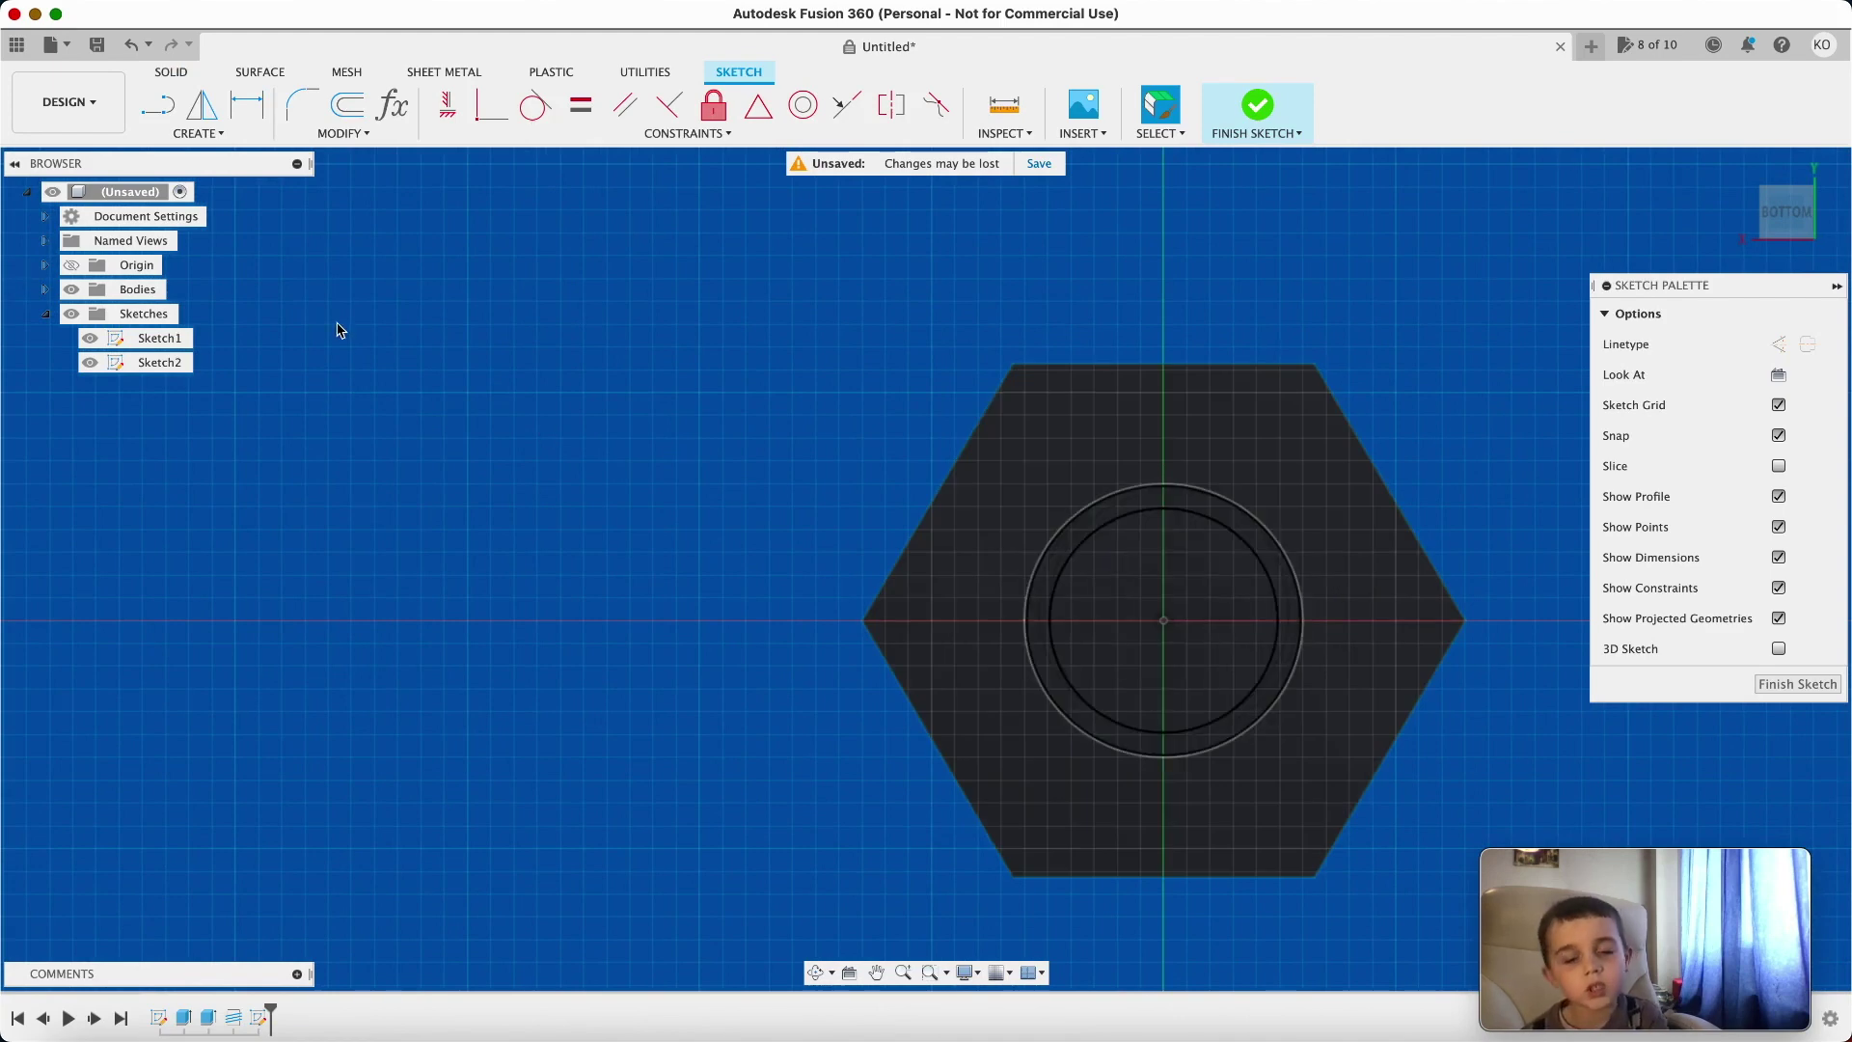
Draw an 8 x 8 mm center rectangle at the sketch origin and finish the sketch.
{"action": "key", "text": "r"}
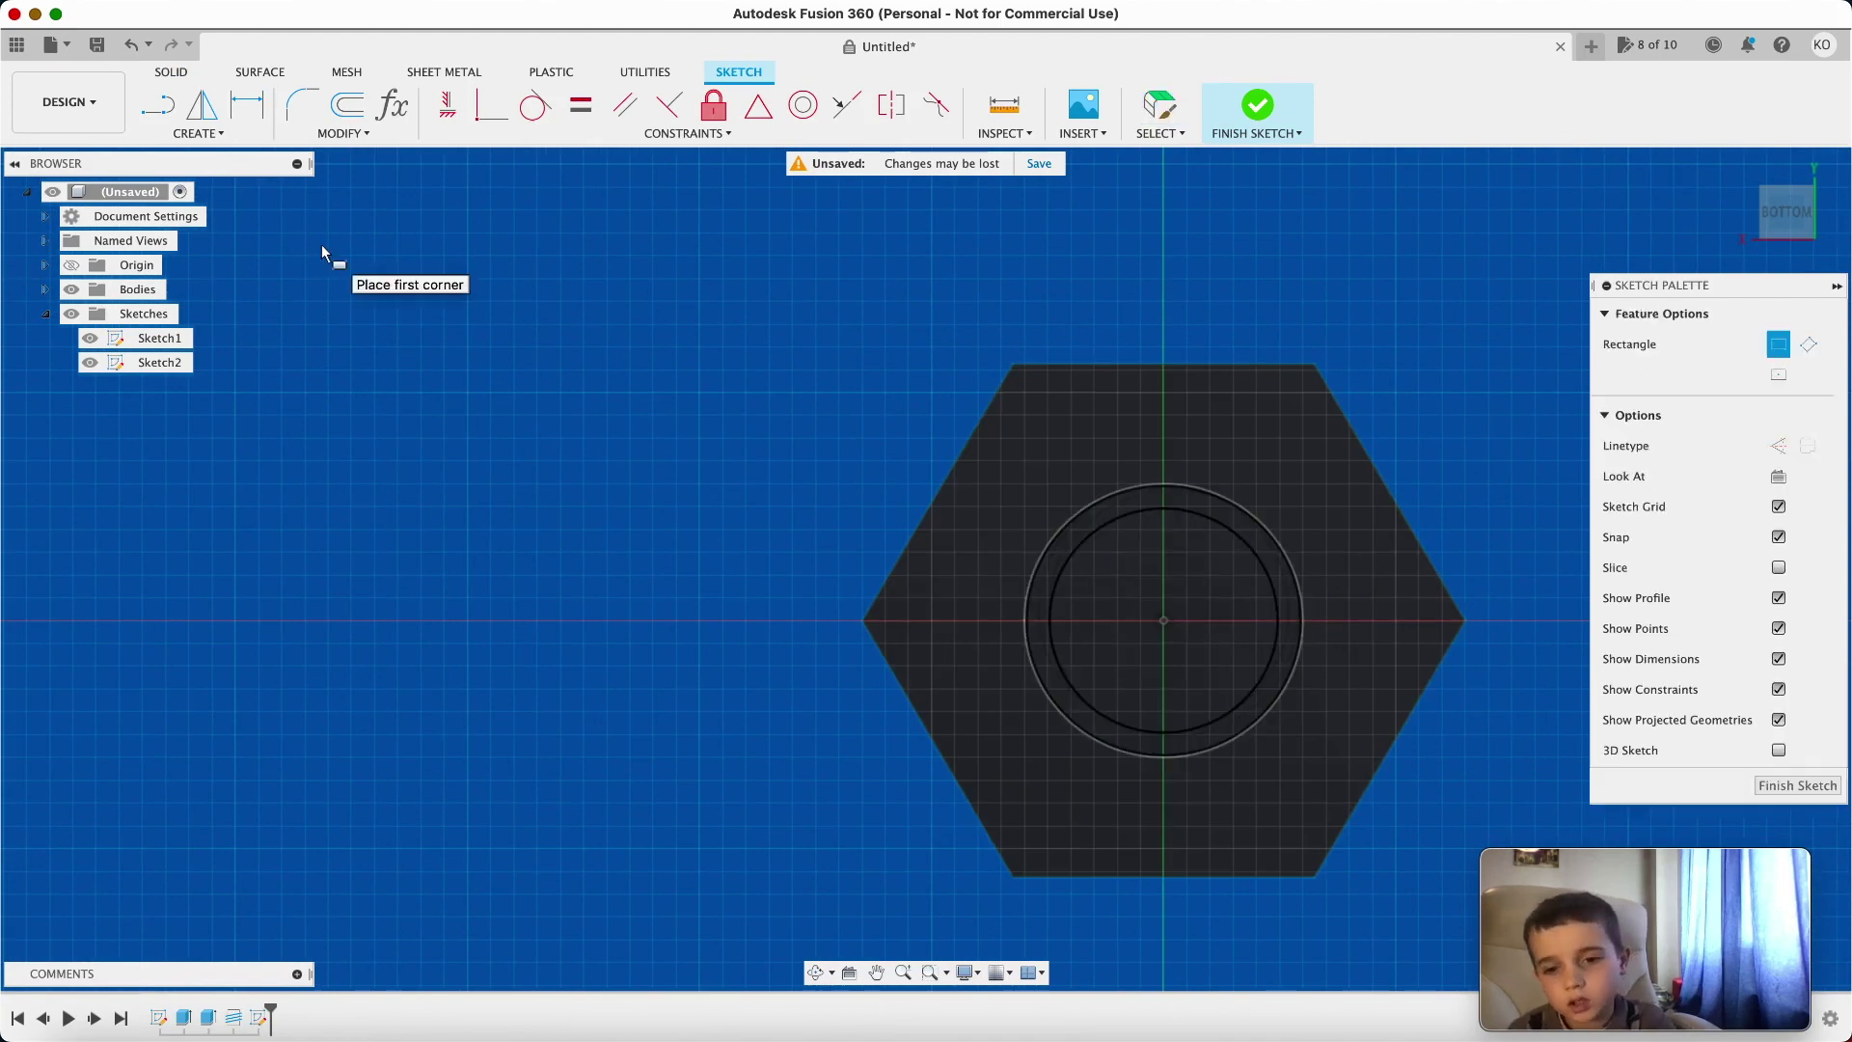
{"action": "left_click", "coordinate": [1778, 375]}
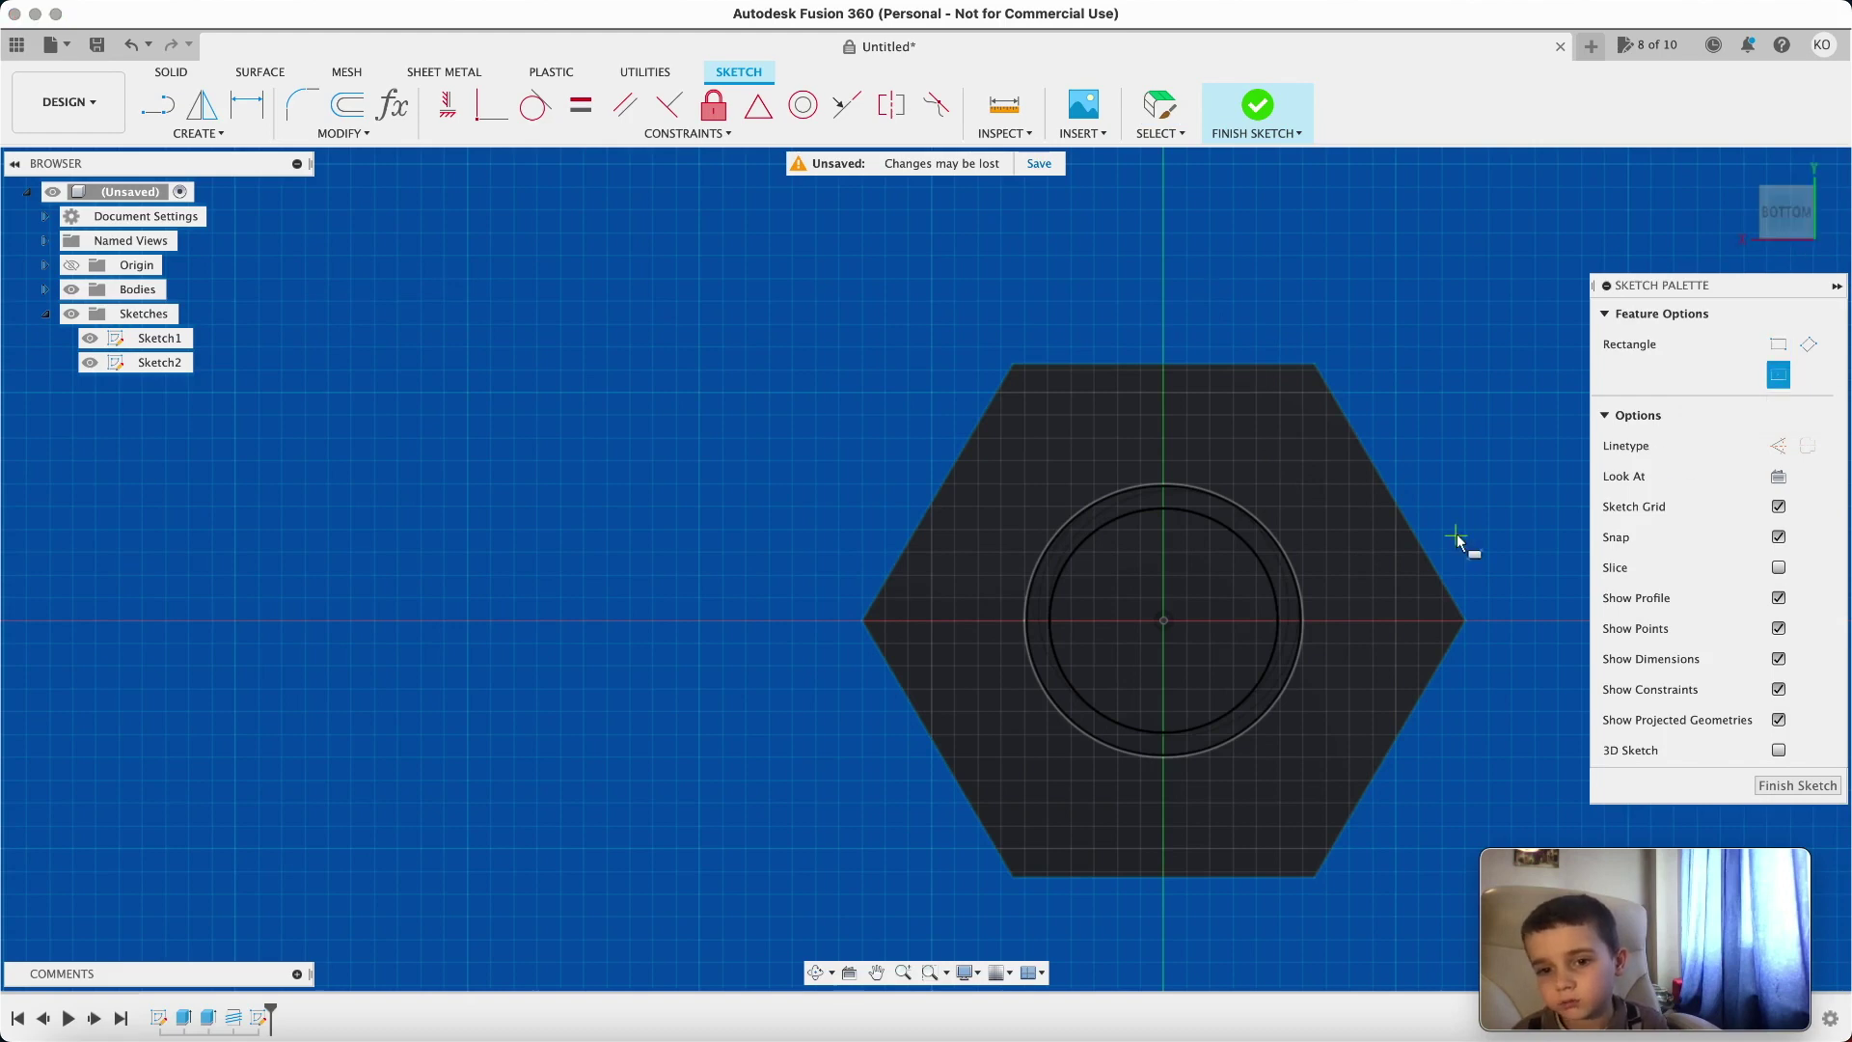
{"action": "left_click", "coordinate": [1165, 621]}
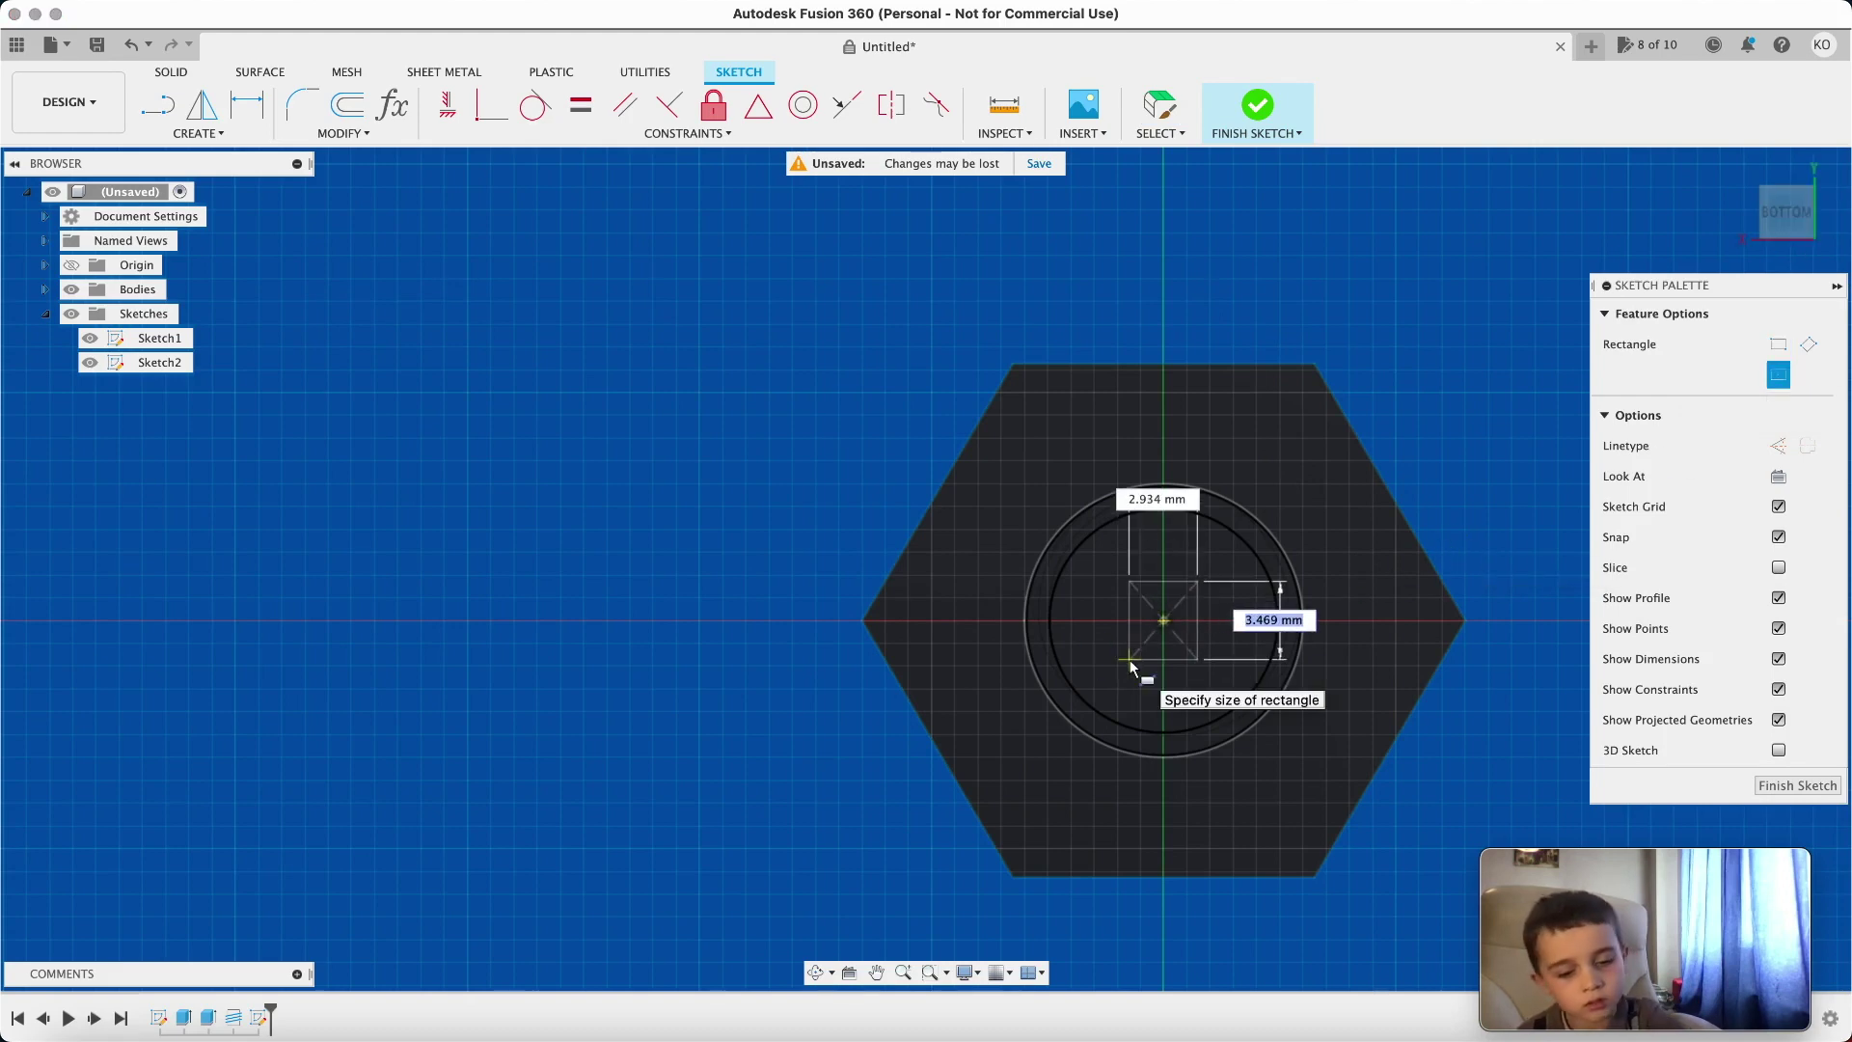
{"action": "key", "text": "Tab"}
{"action": "type", "text": "8"}
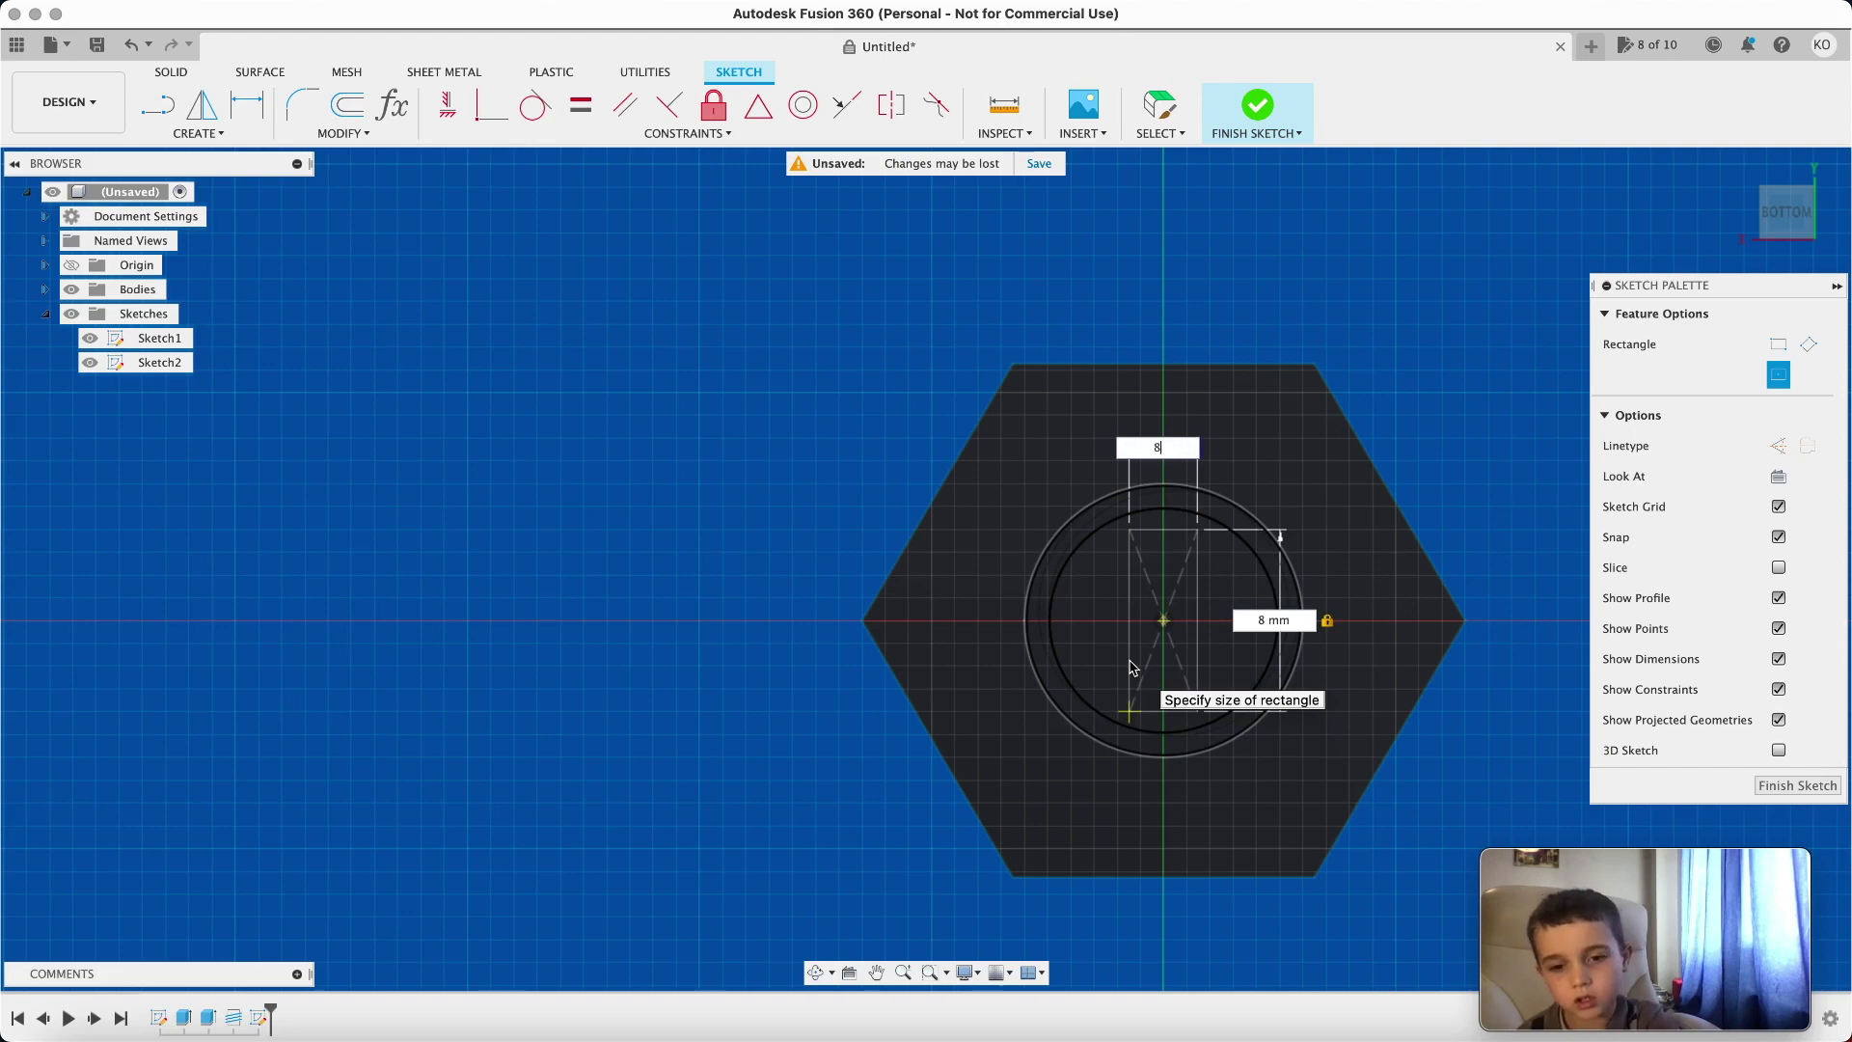
{"action": "key", "text": "Tab"}
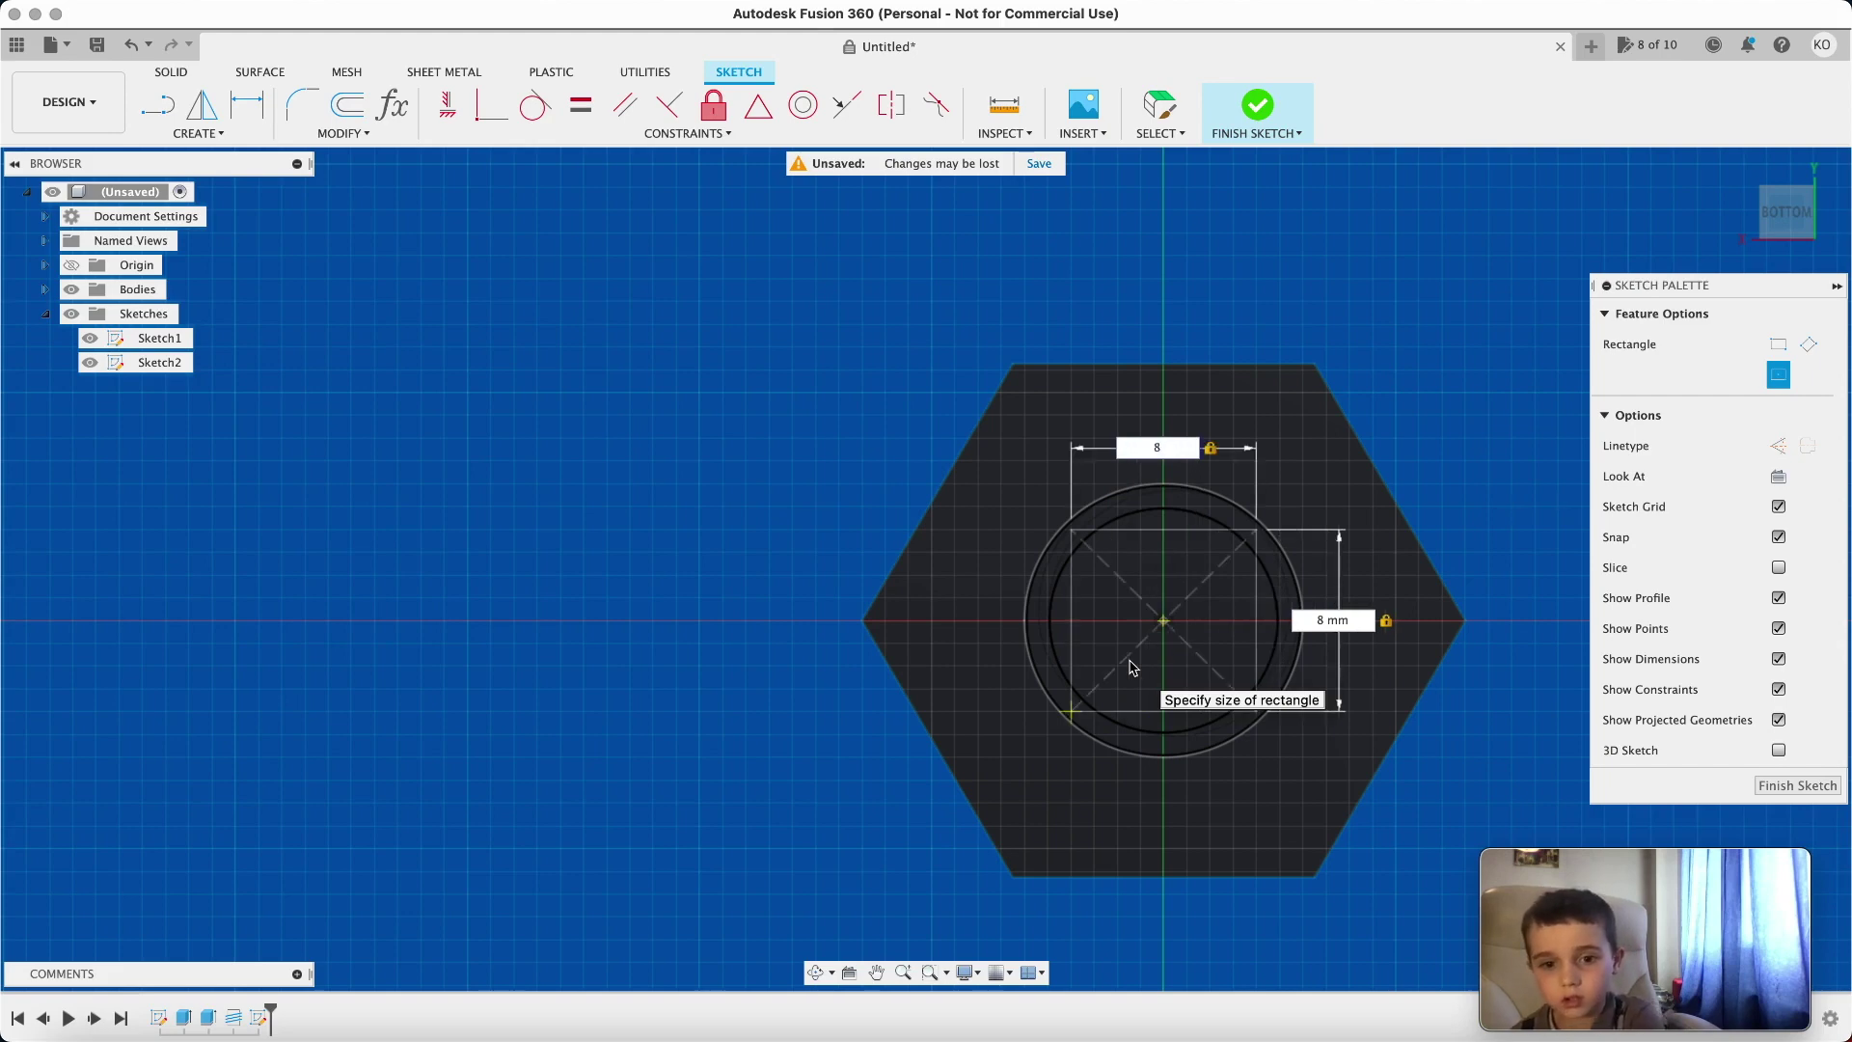
{"action": "key", "text": "Return"}
{"action": "left_click", "coordinate": [1806, 684]}
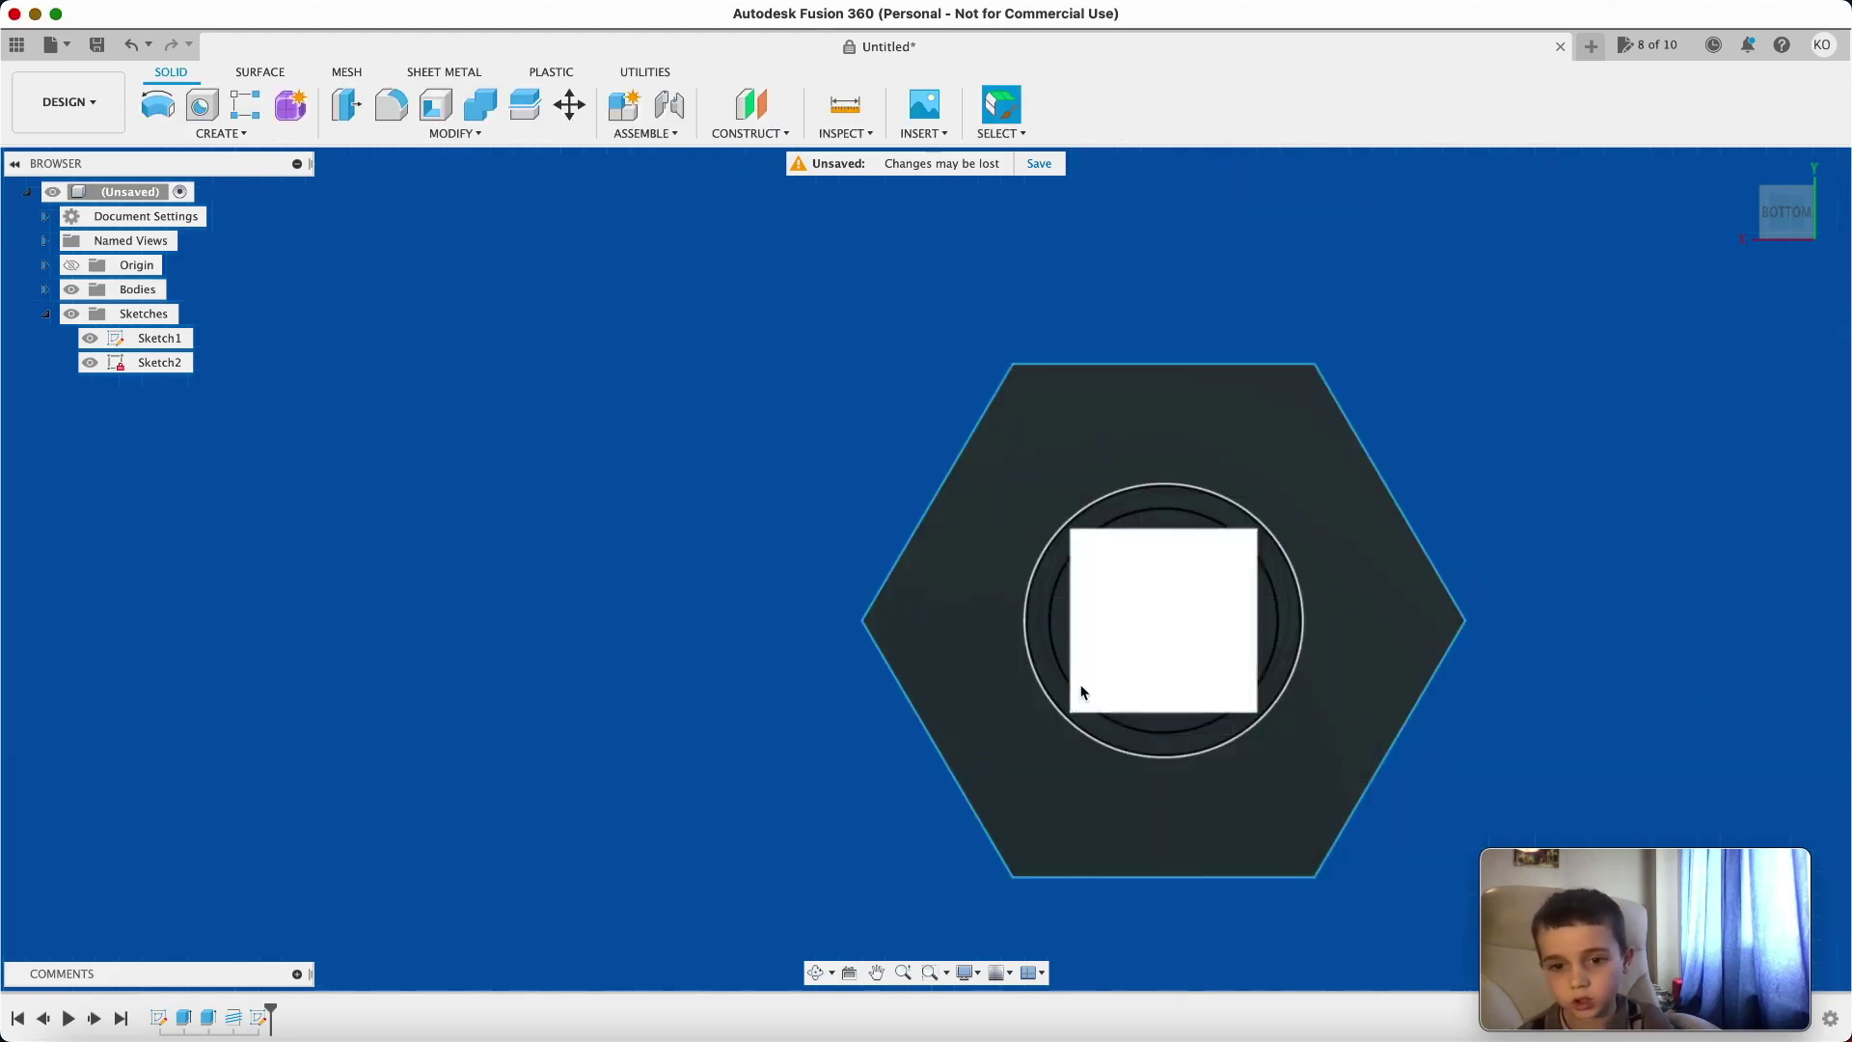
Extrude the square profile 4 mm into the hex head with the Cut operation.
{"action": "key", "text": "e"}
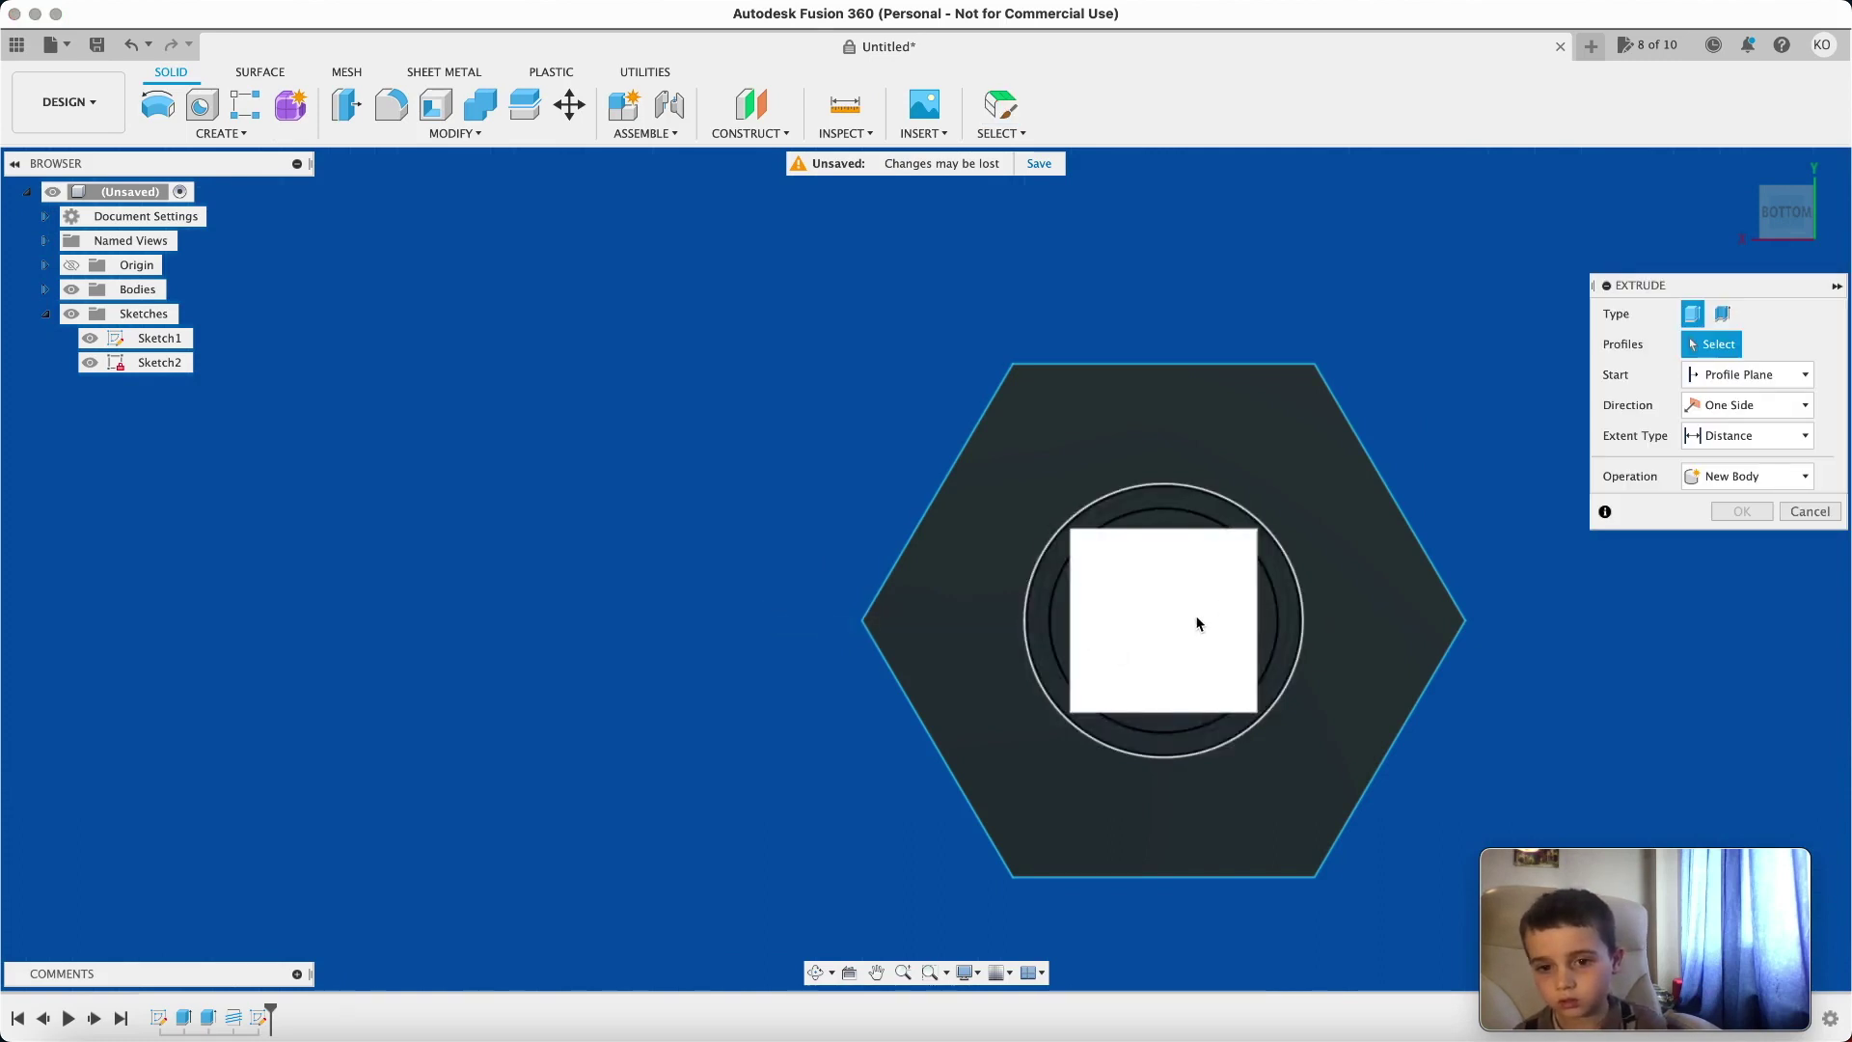
{"action": "left_click", "coordinate": [1196, 623]}
{"action": "left_click", "coordinate": [1744, 539]}
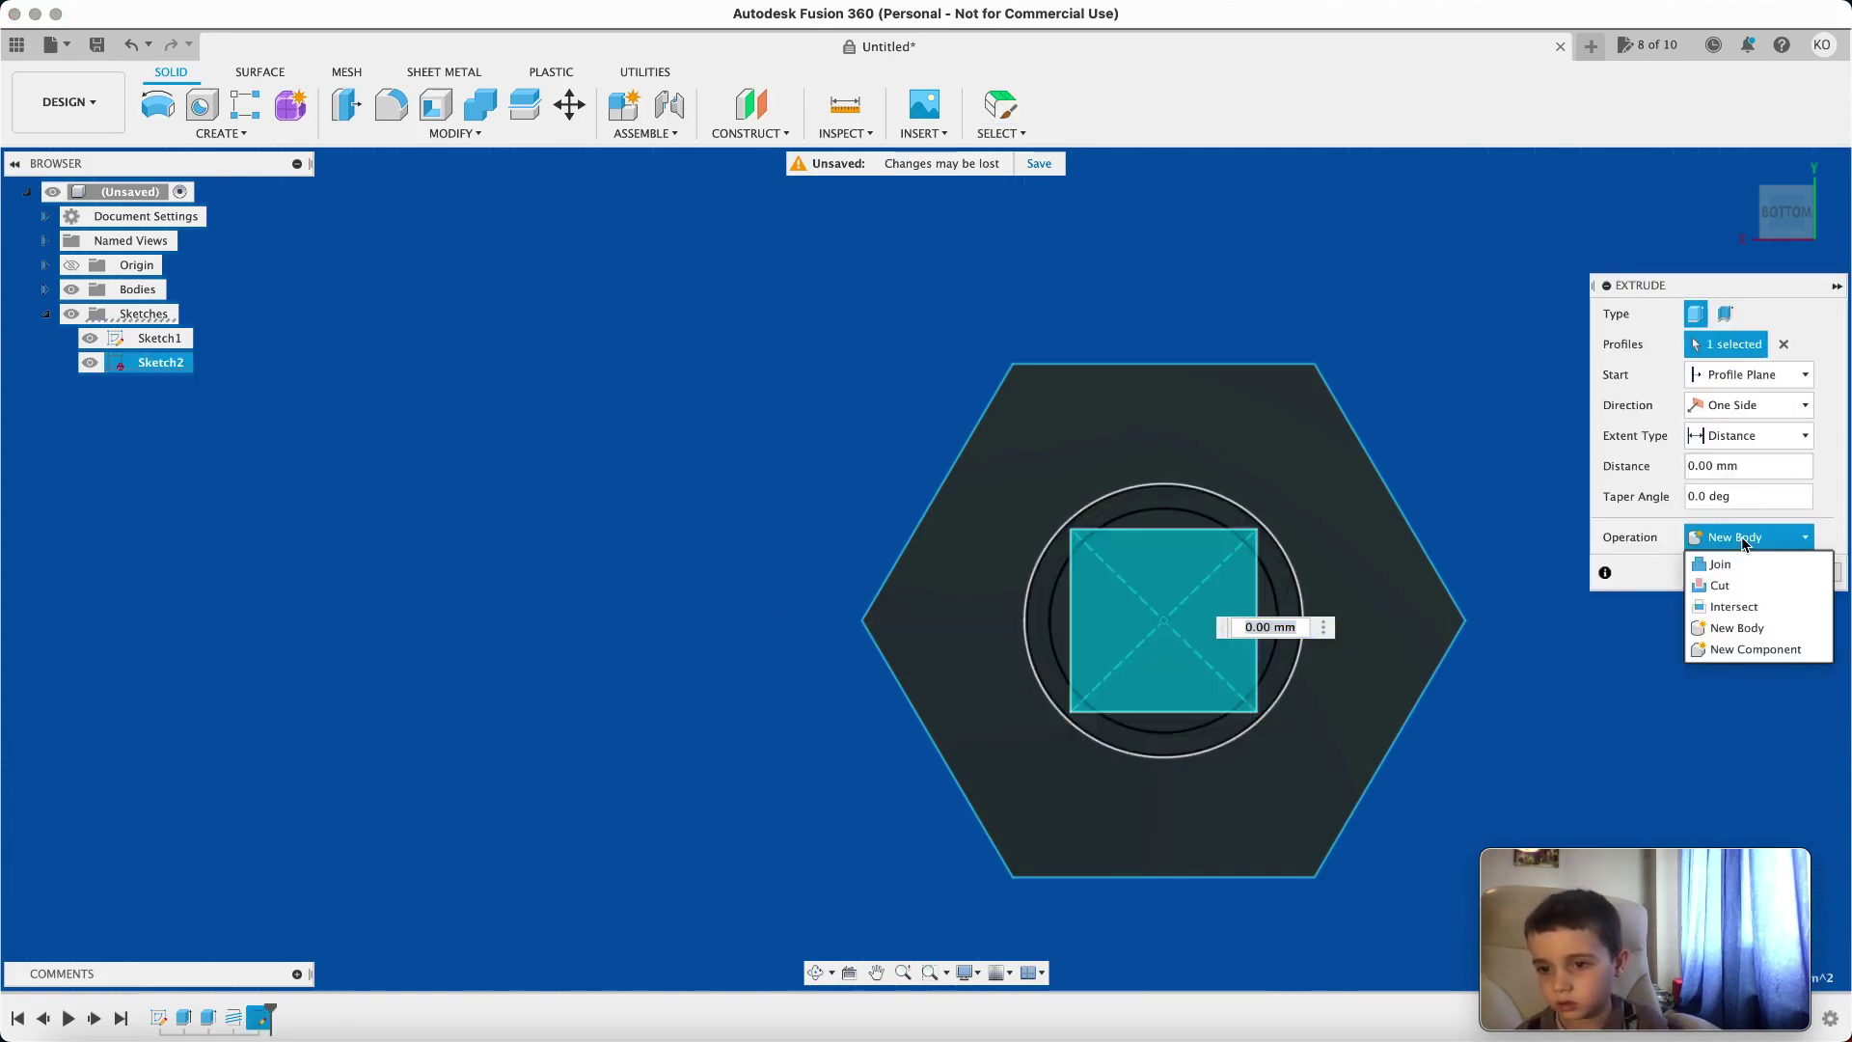
{"action": "left_click", "coordinate": [1744, 607]}
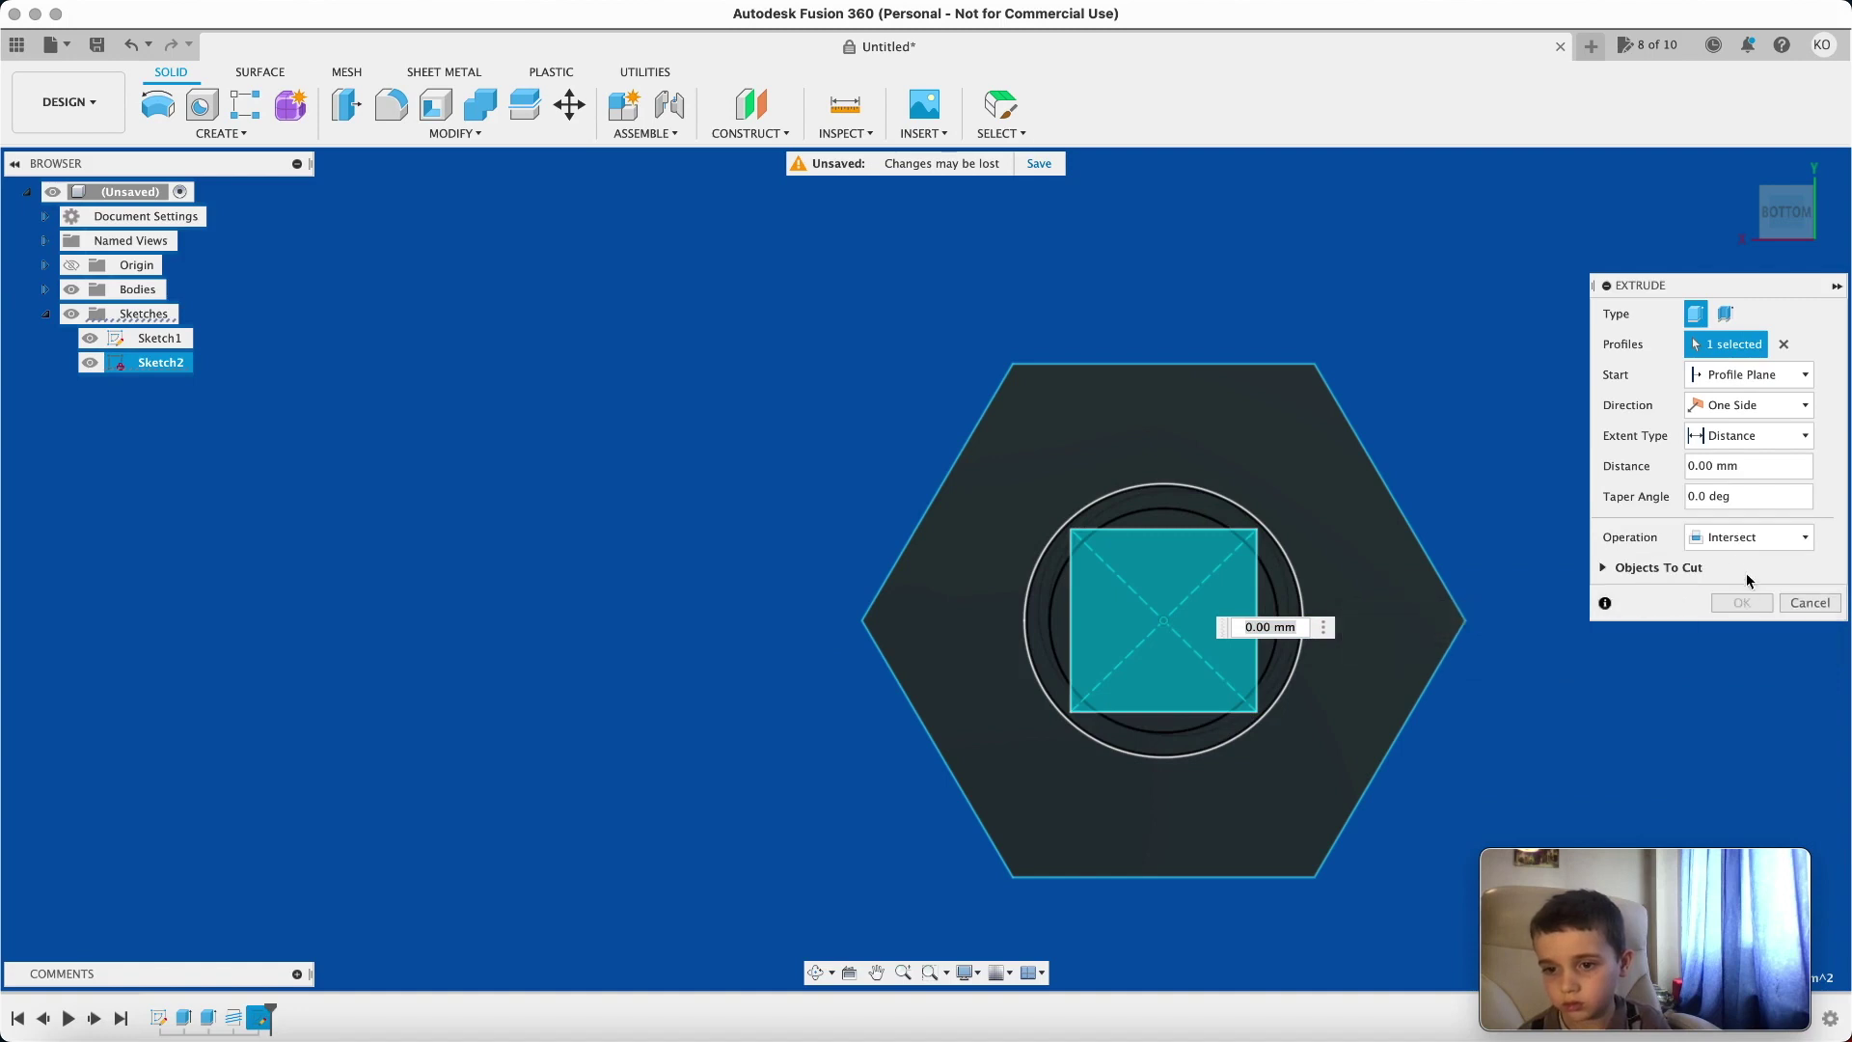
{"action": "left_click", "coordinate": [1747, 538]}
{"action": "left_click", "coordinate": [1722, 586]}
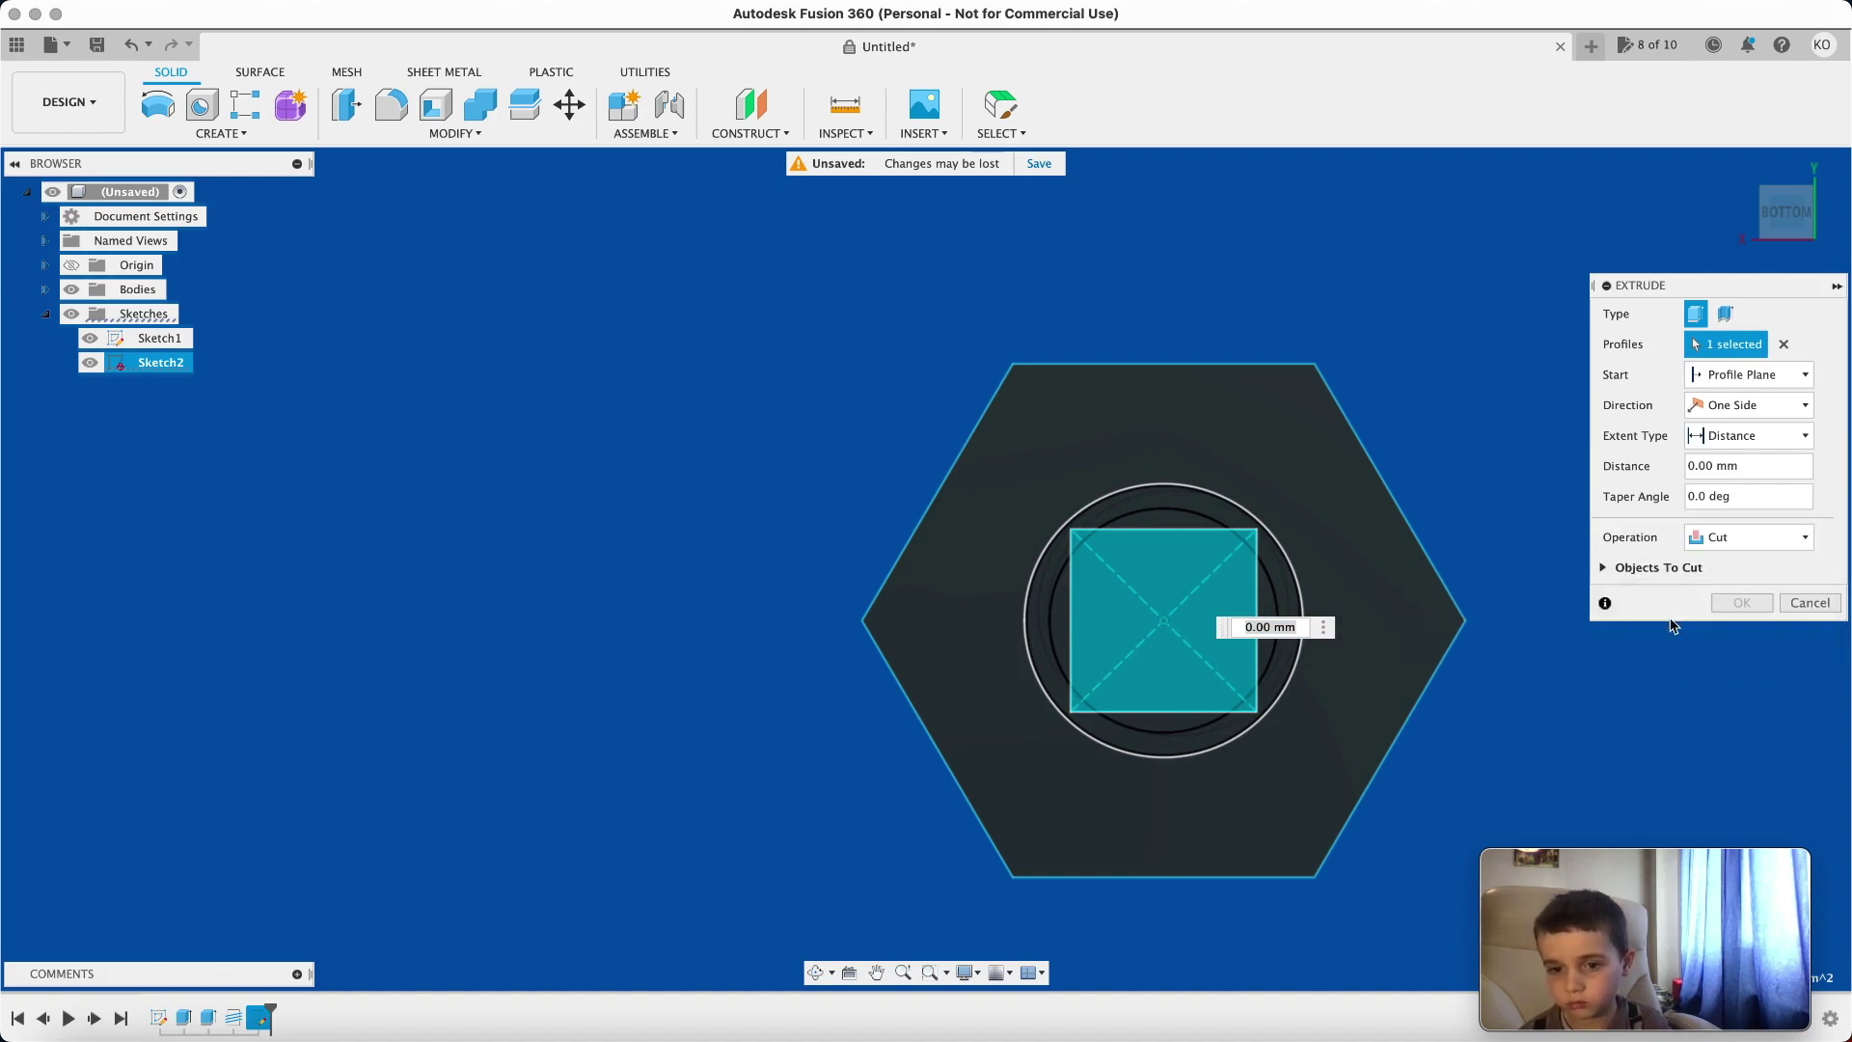
{"action": "mouse_move", "coordinate": [1786, 213]}
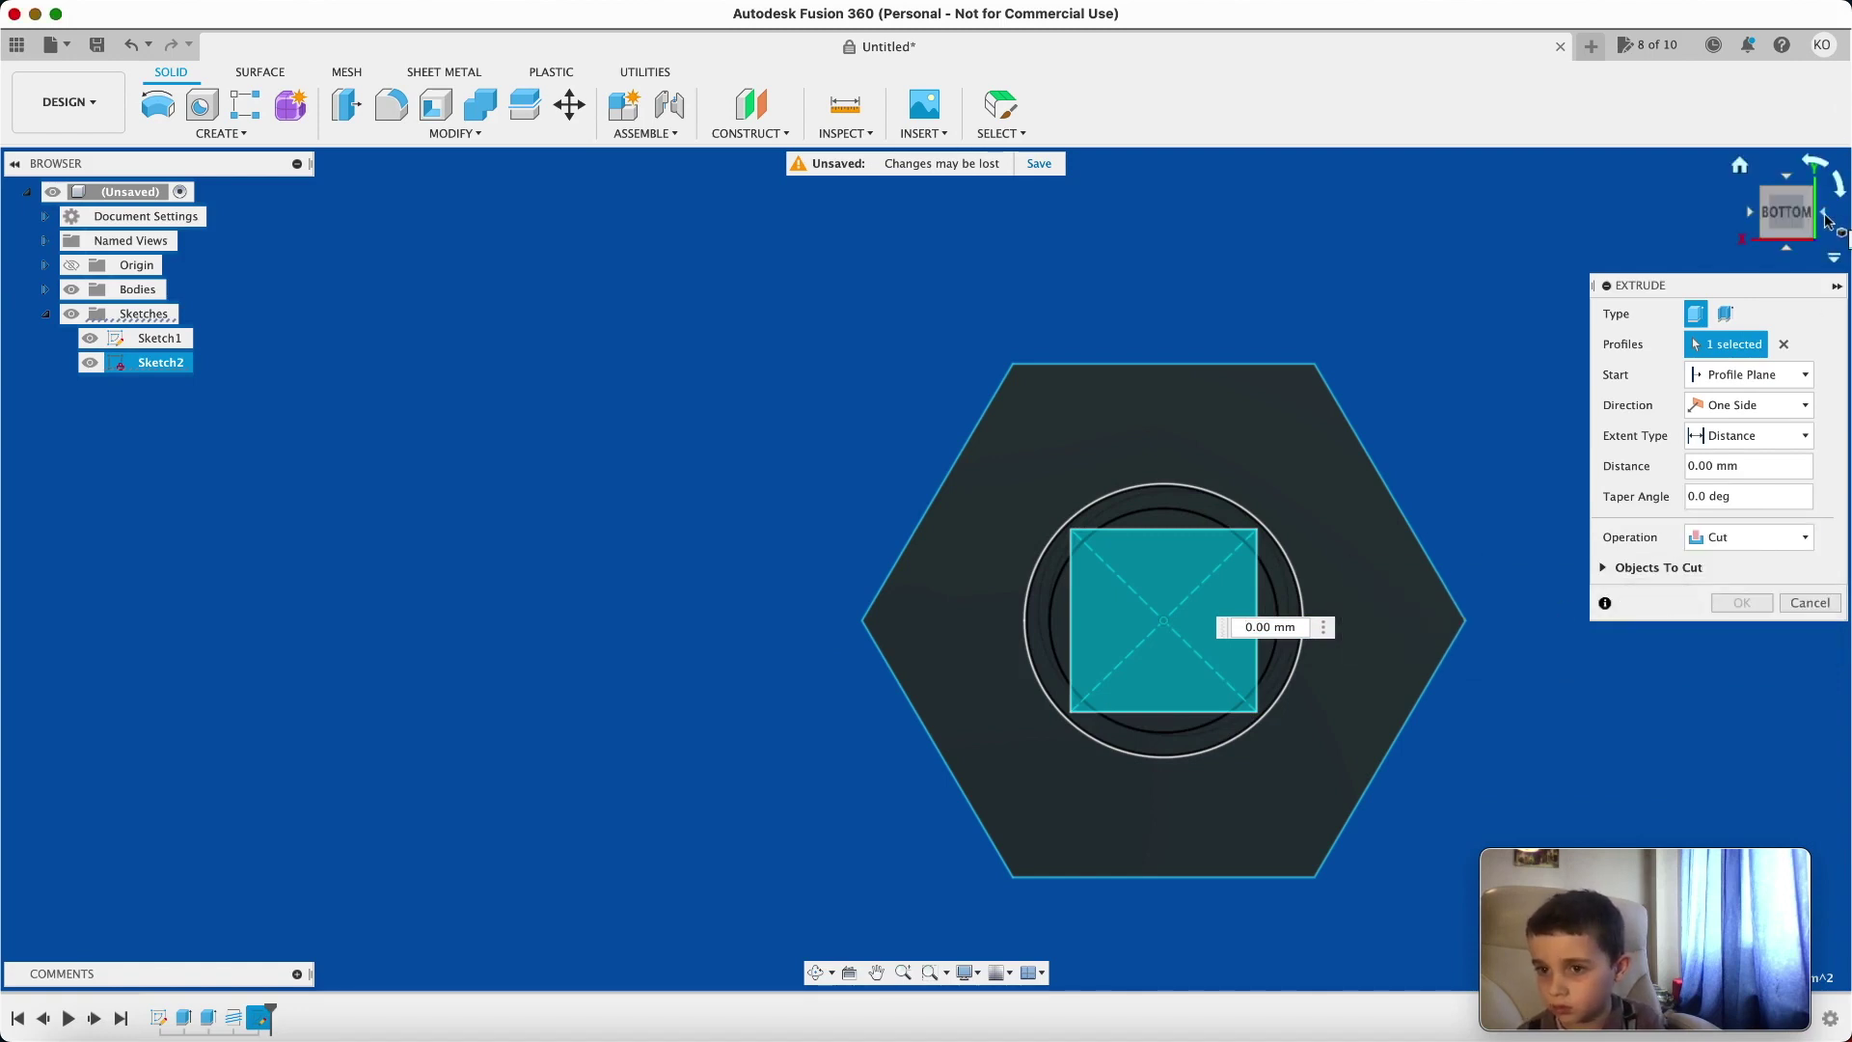
{"action": "left_click", "coordinate": [1824, 216]}
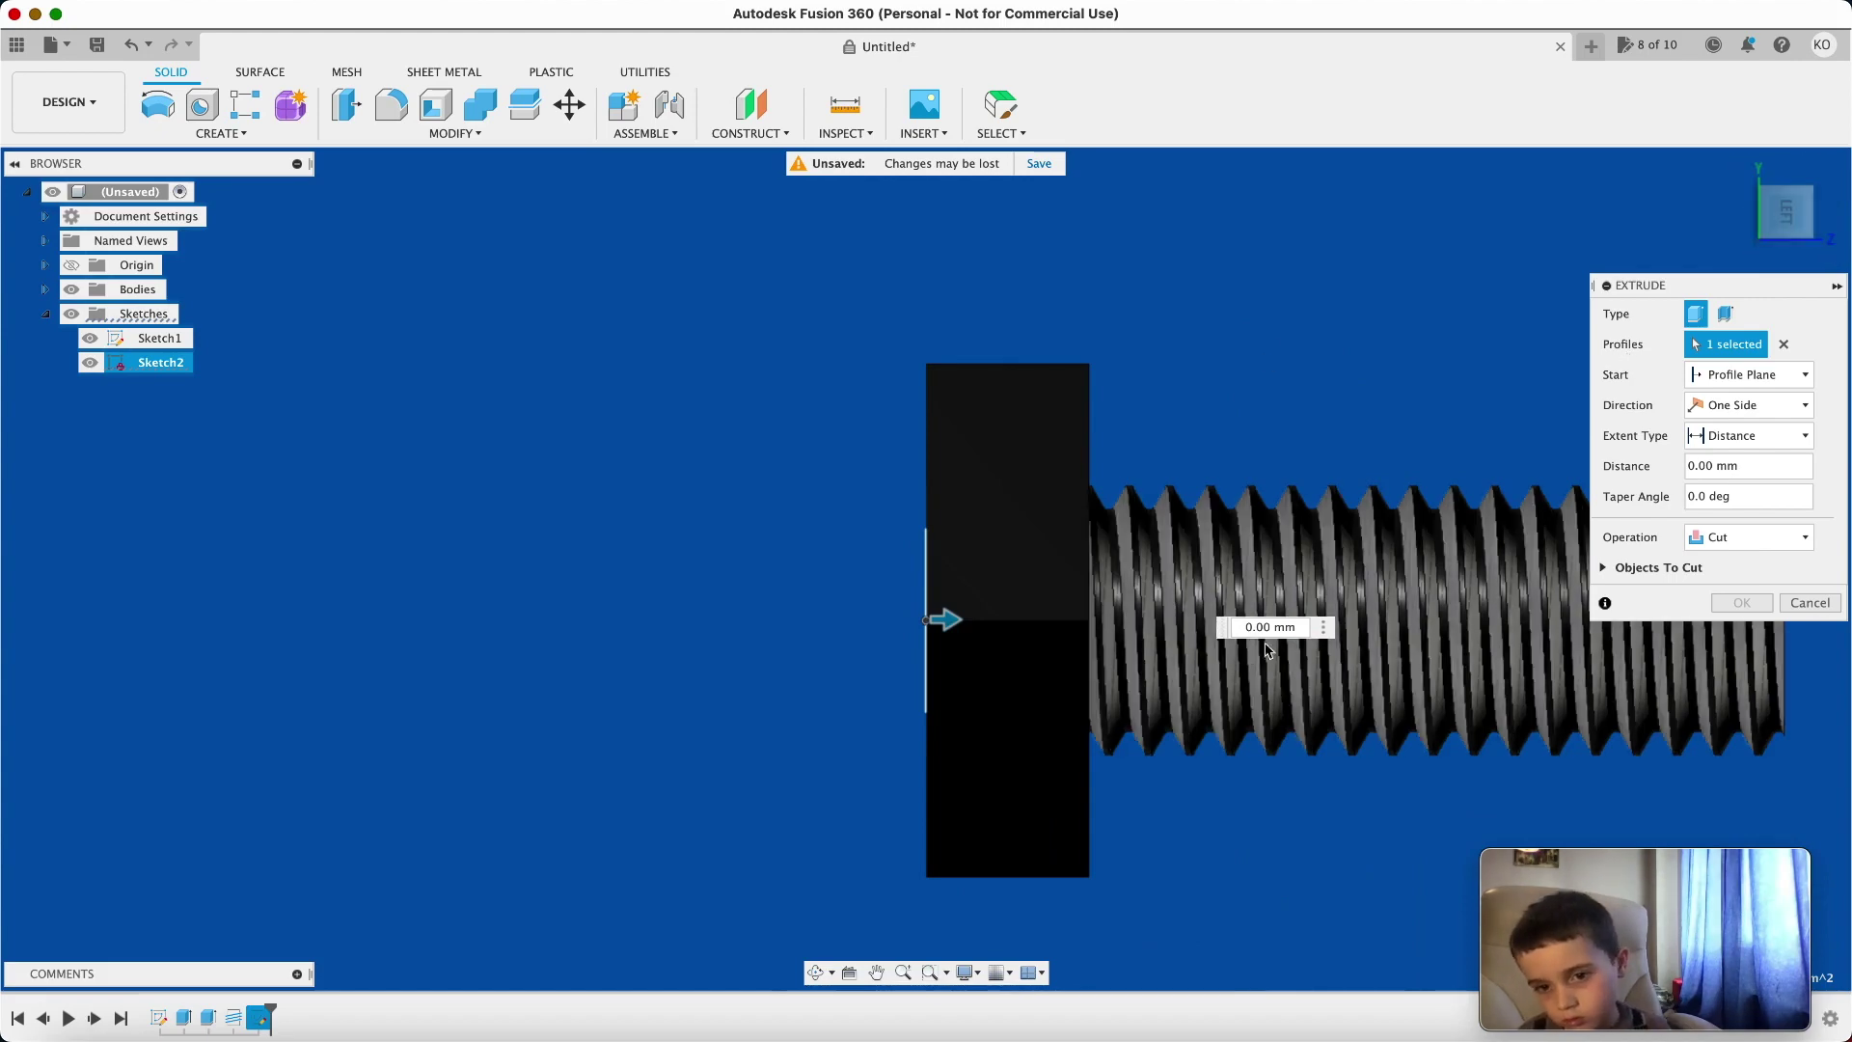
{"action": "left_click", "coordinate": [1253, 626]}
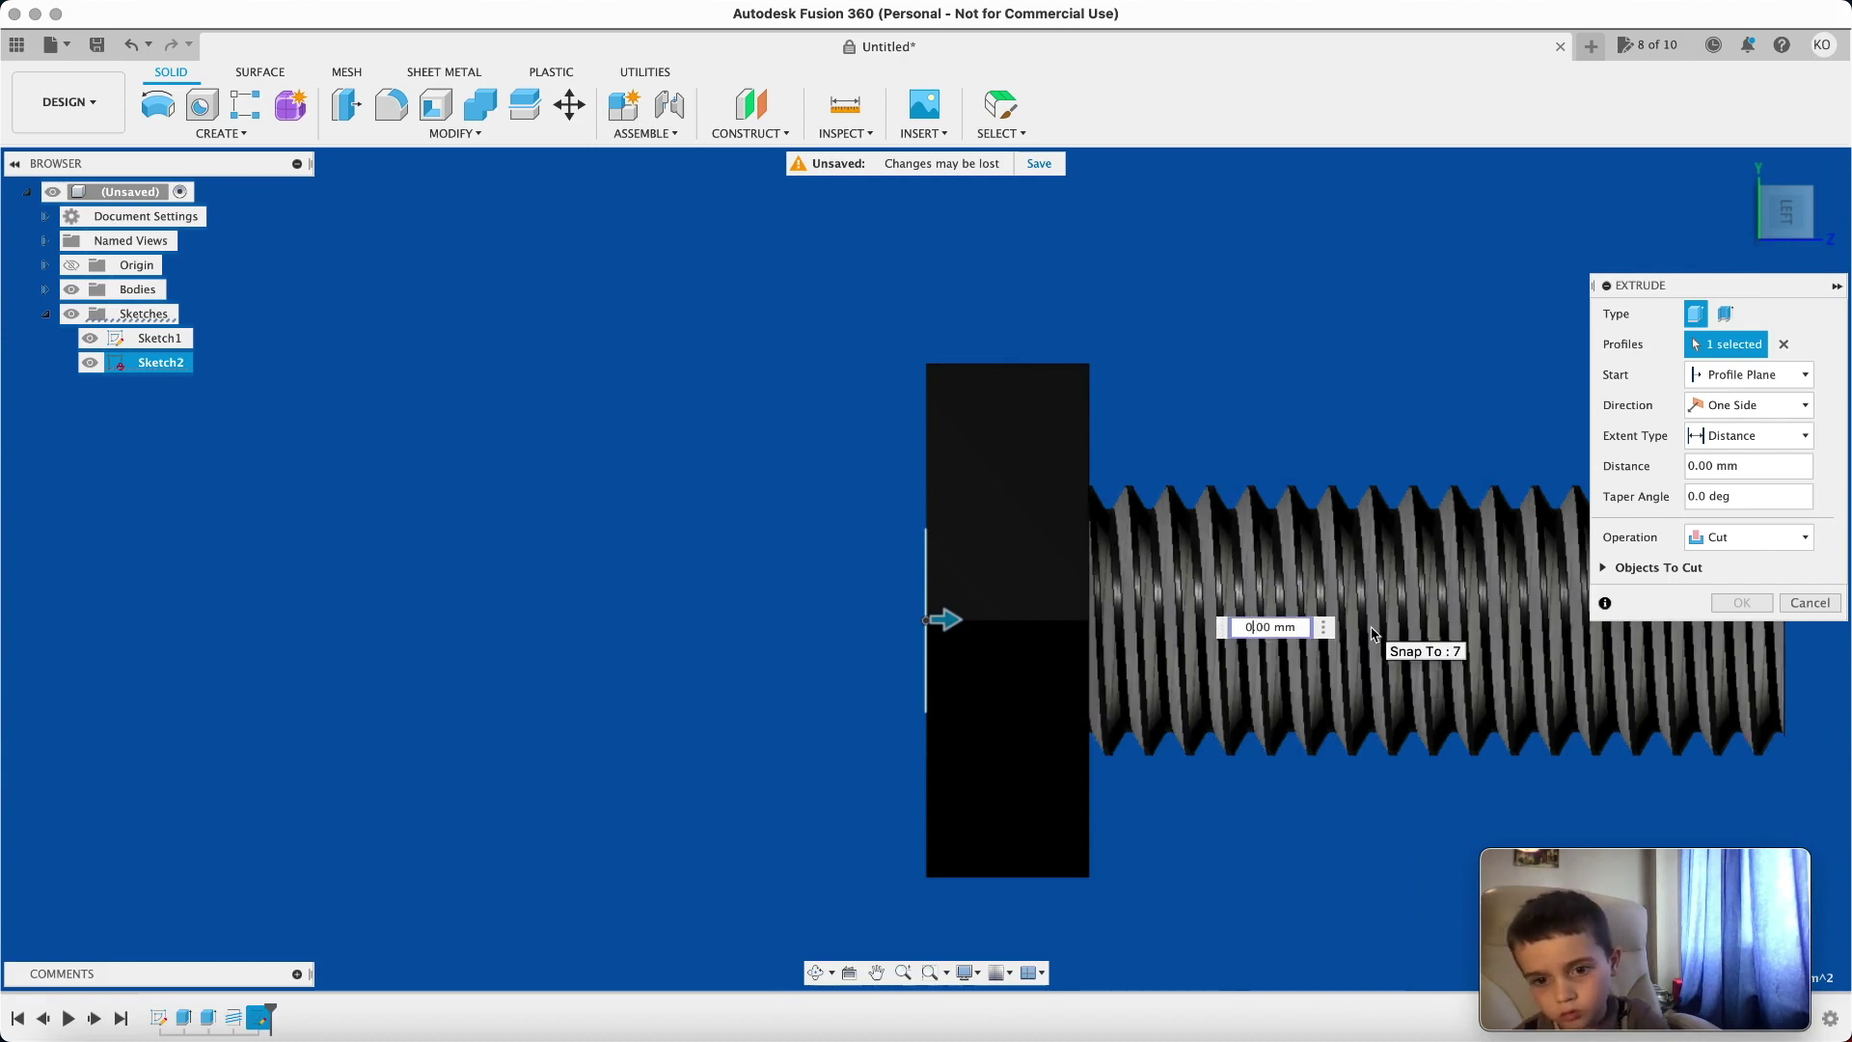
{"action": "key", "text": "BackSpace"}
{"action": "key", "text": "BackSpace"}
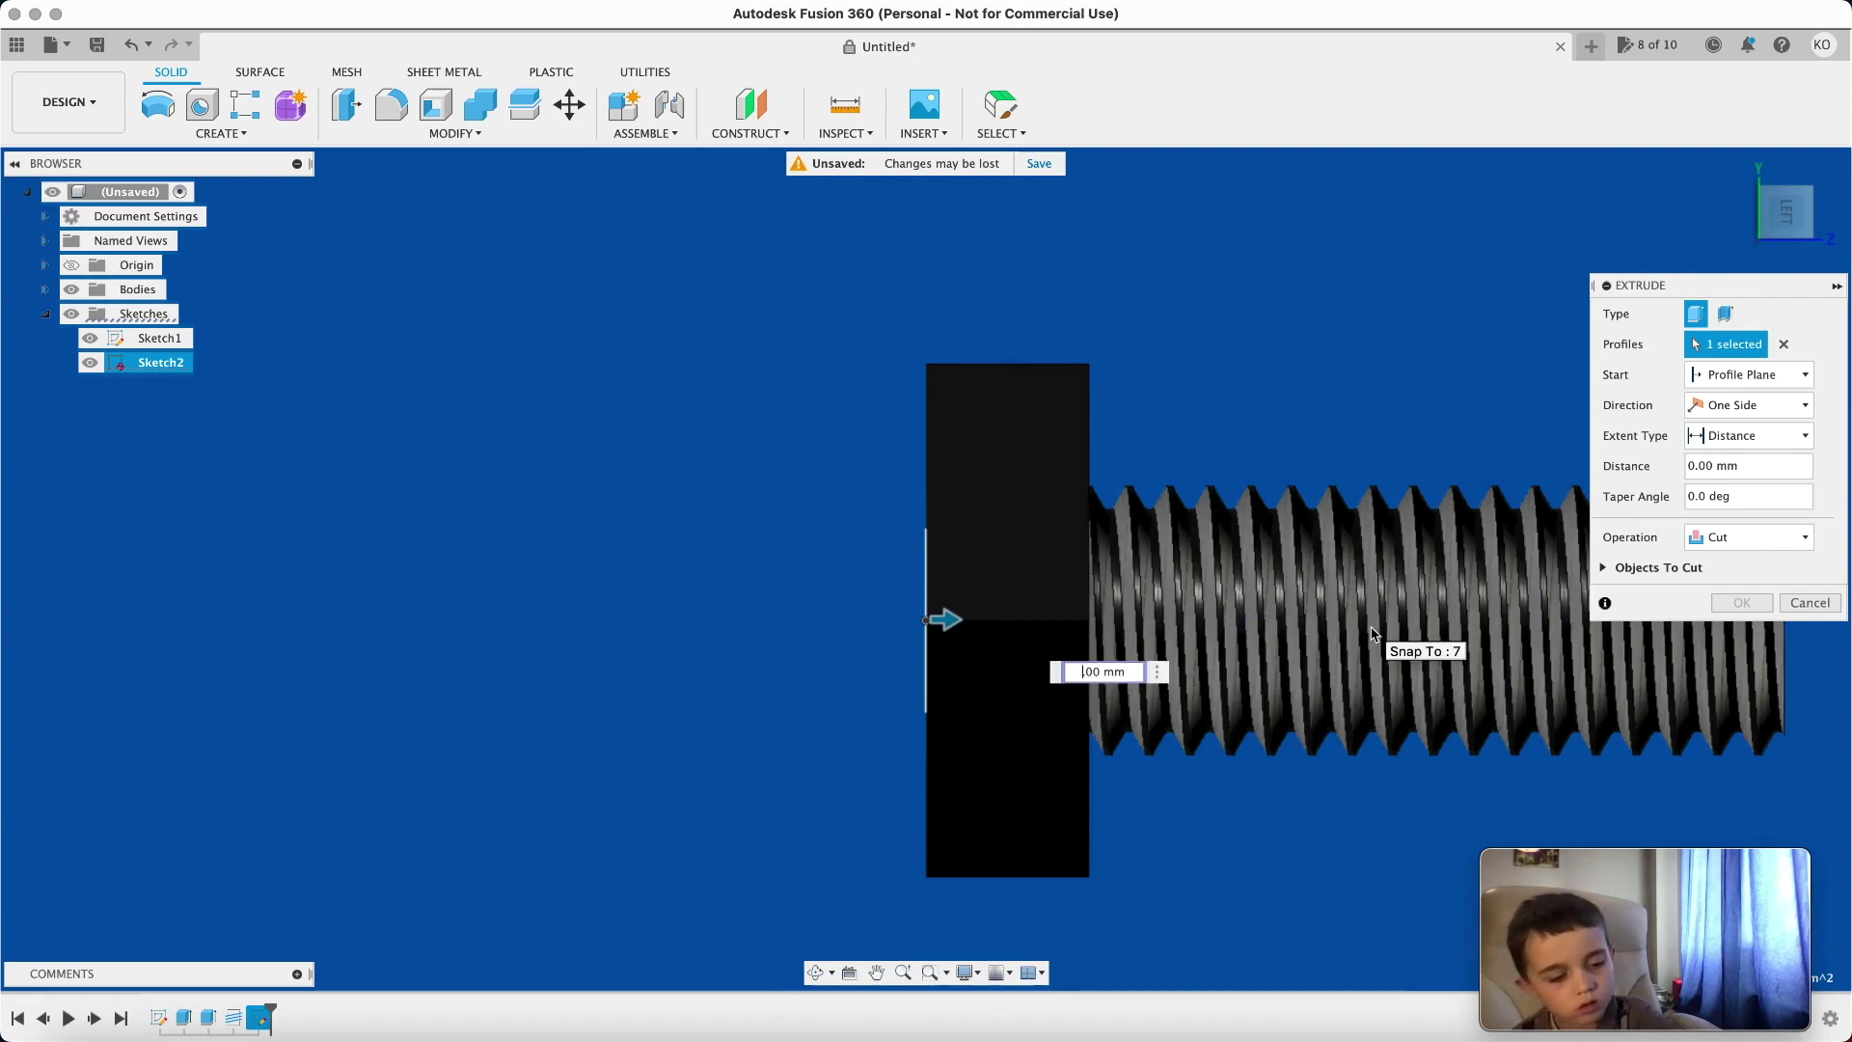
{"action": "type", "text": "4."}
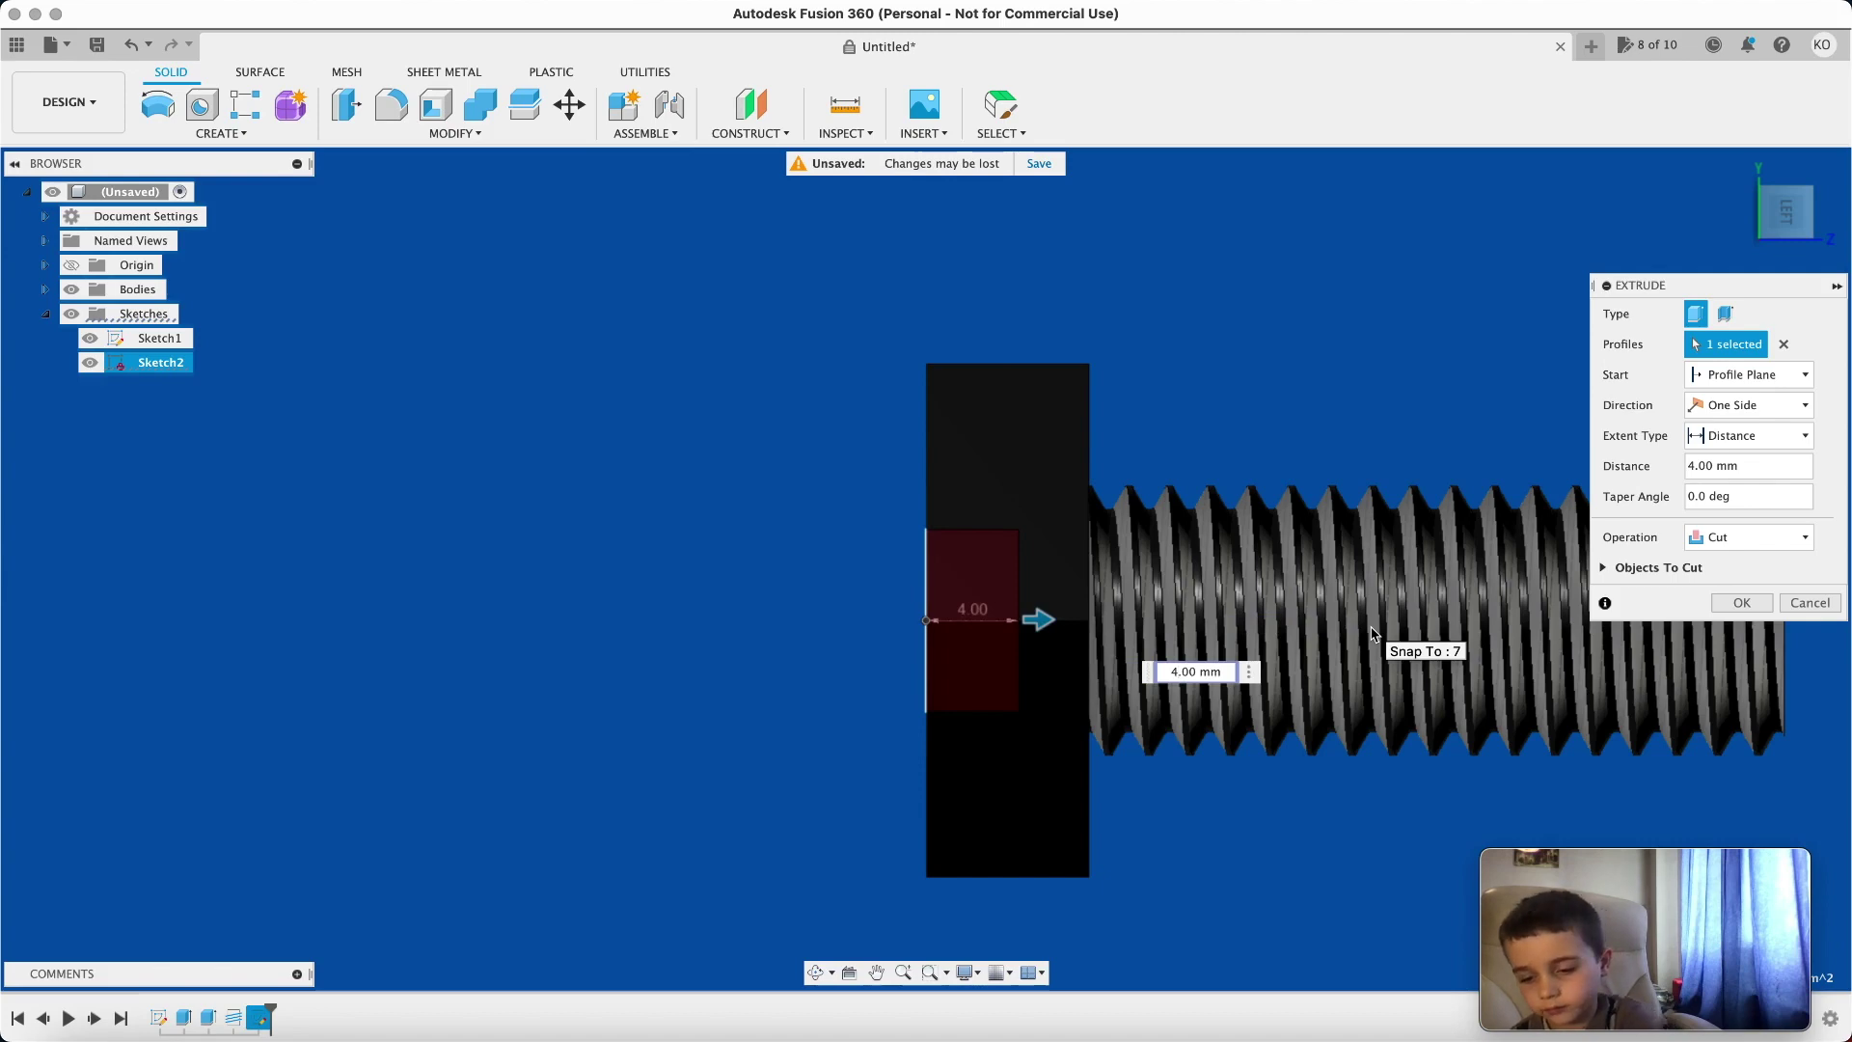
{"action": "key", "text": "Return"}
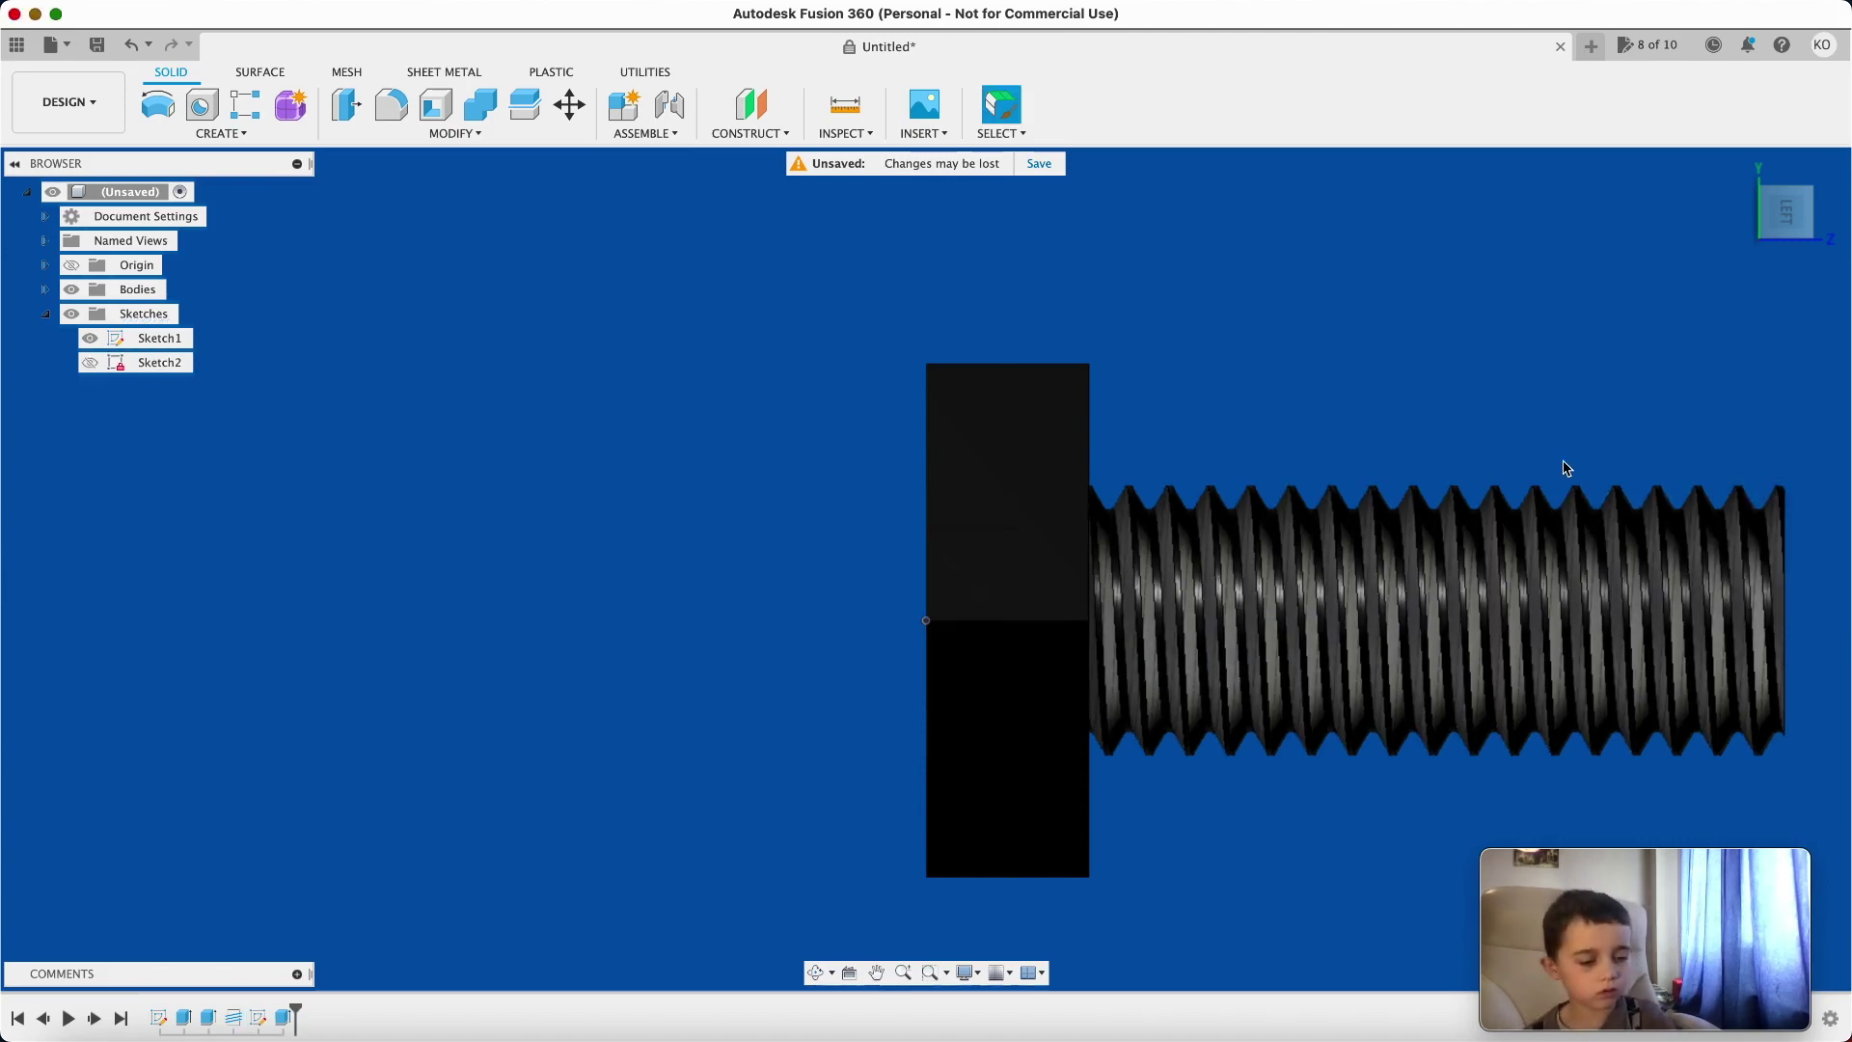
{"action": "middle_click_drag", "start_coordinate": [1516, 460], "coordinate": [1516, 461], "text": "shift"}
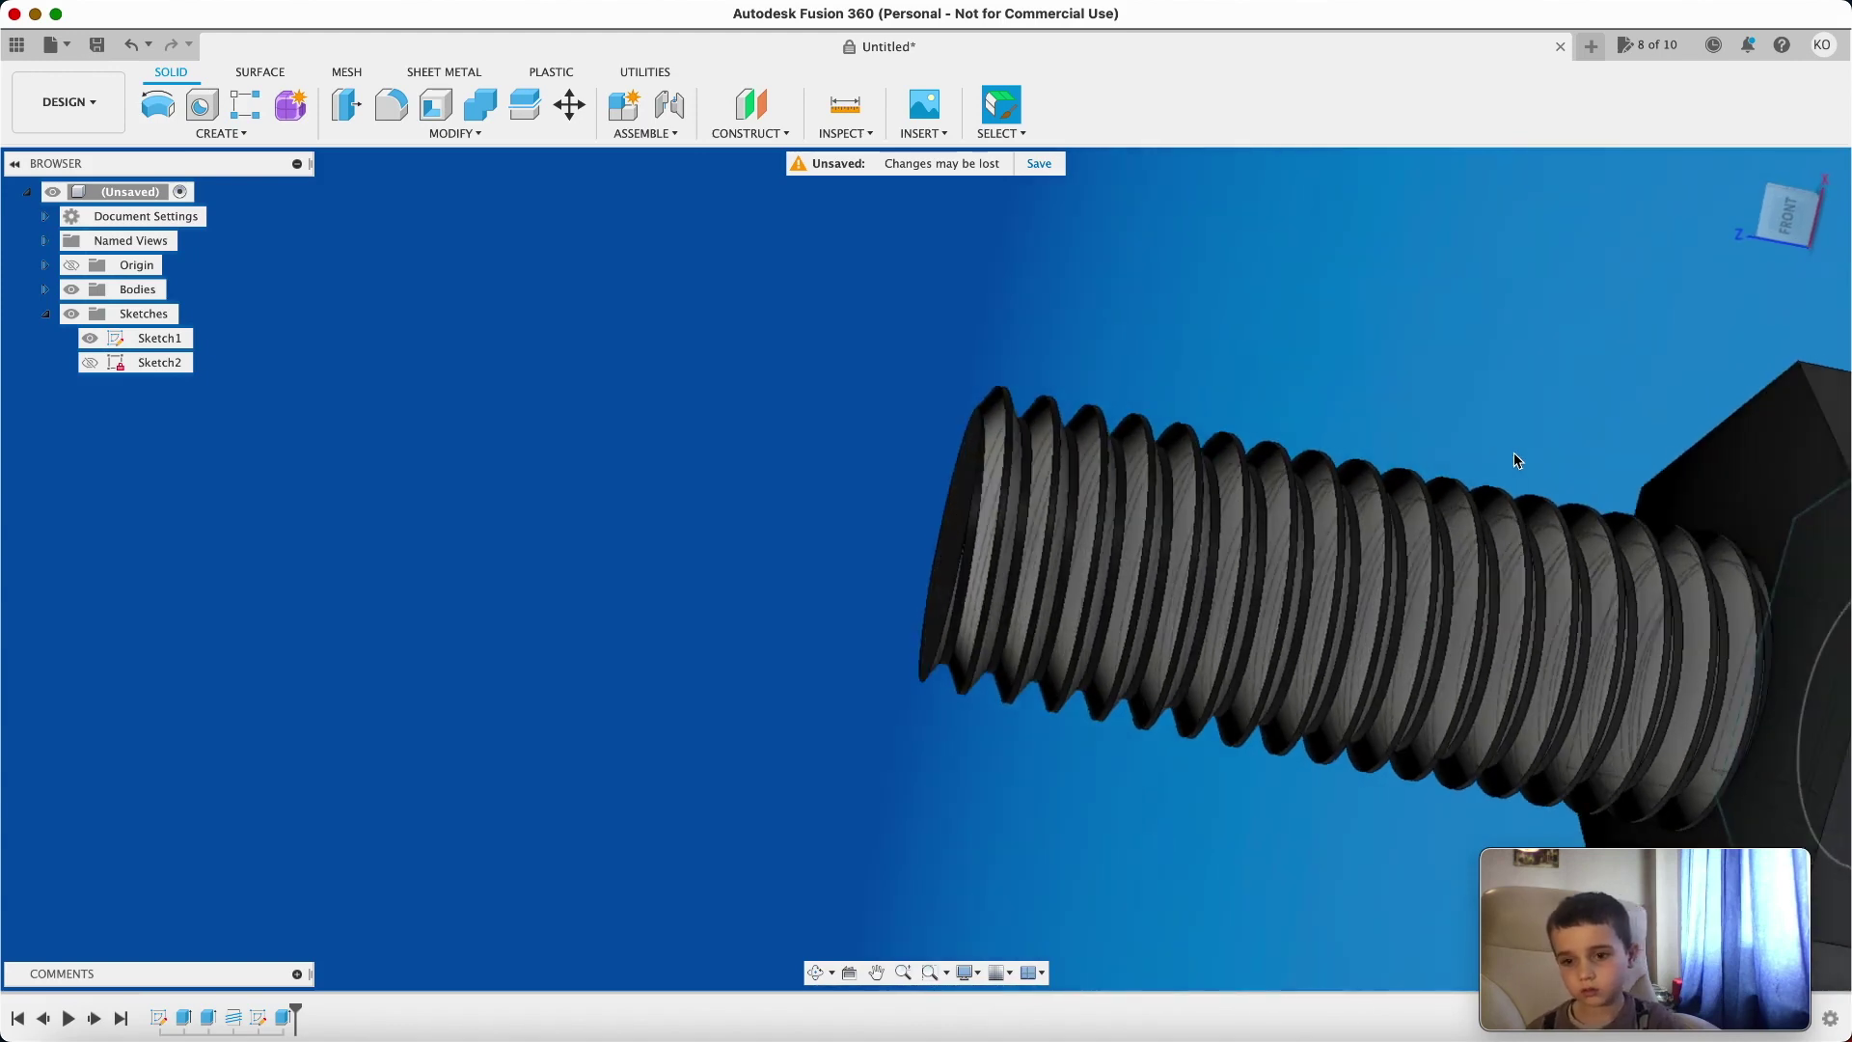
{"action": "middle_click_drag", "start_coordinate": [1516, 461], "coordinate": [1404, 445]}
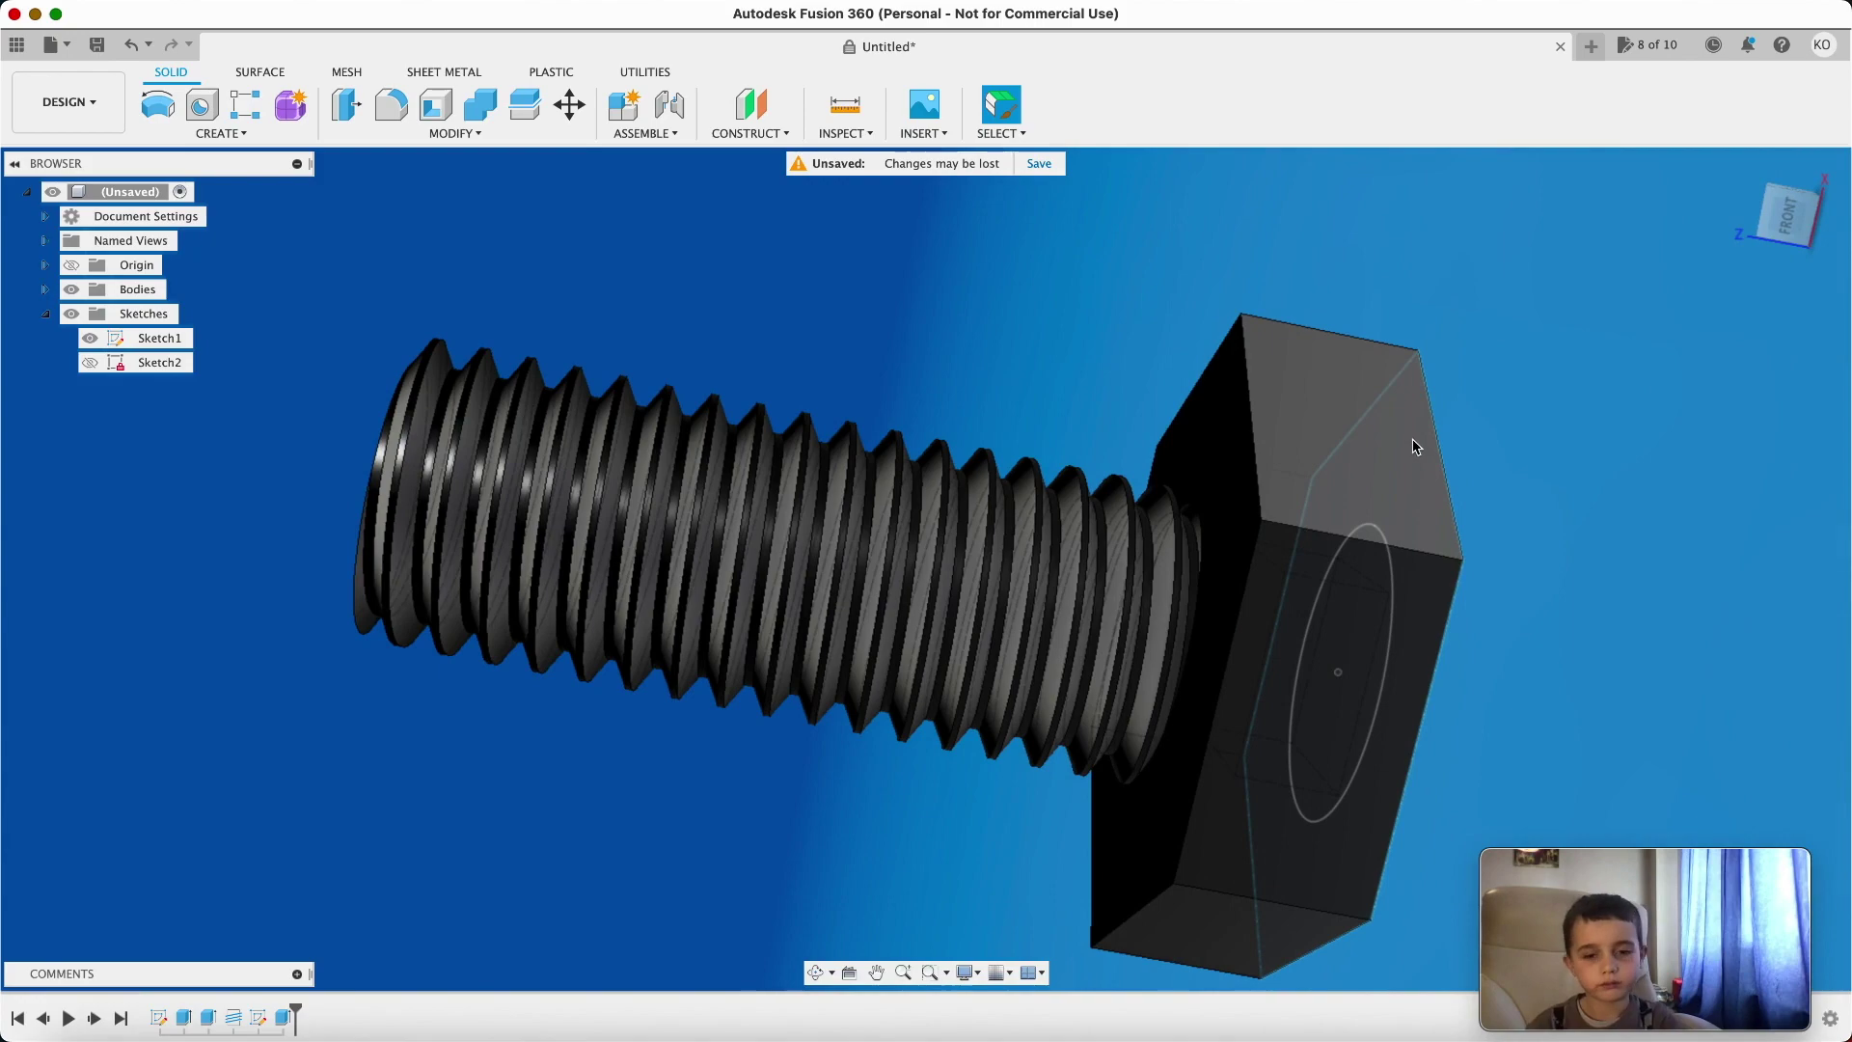
{"action": "middle_click_drag", "start_coordinate": [1414, 448], "coordinate": [1414, 412], "text": "shift"}
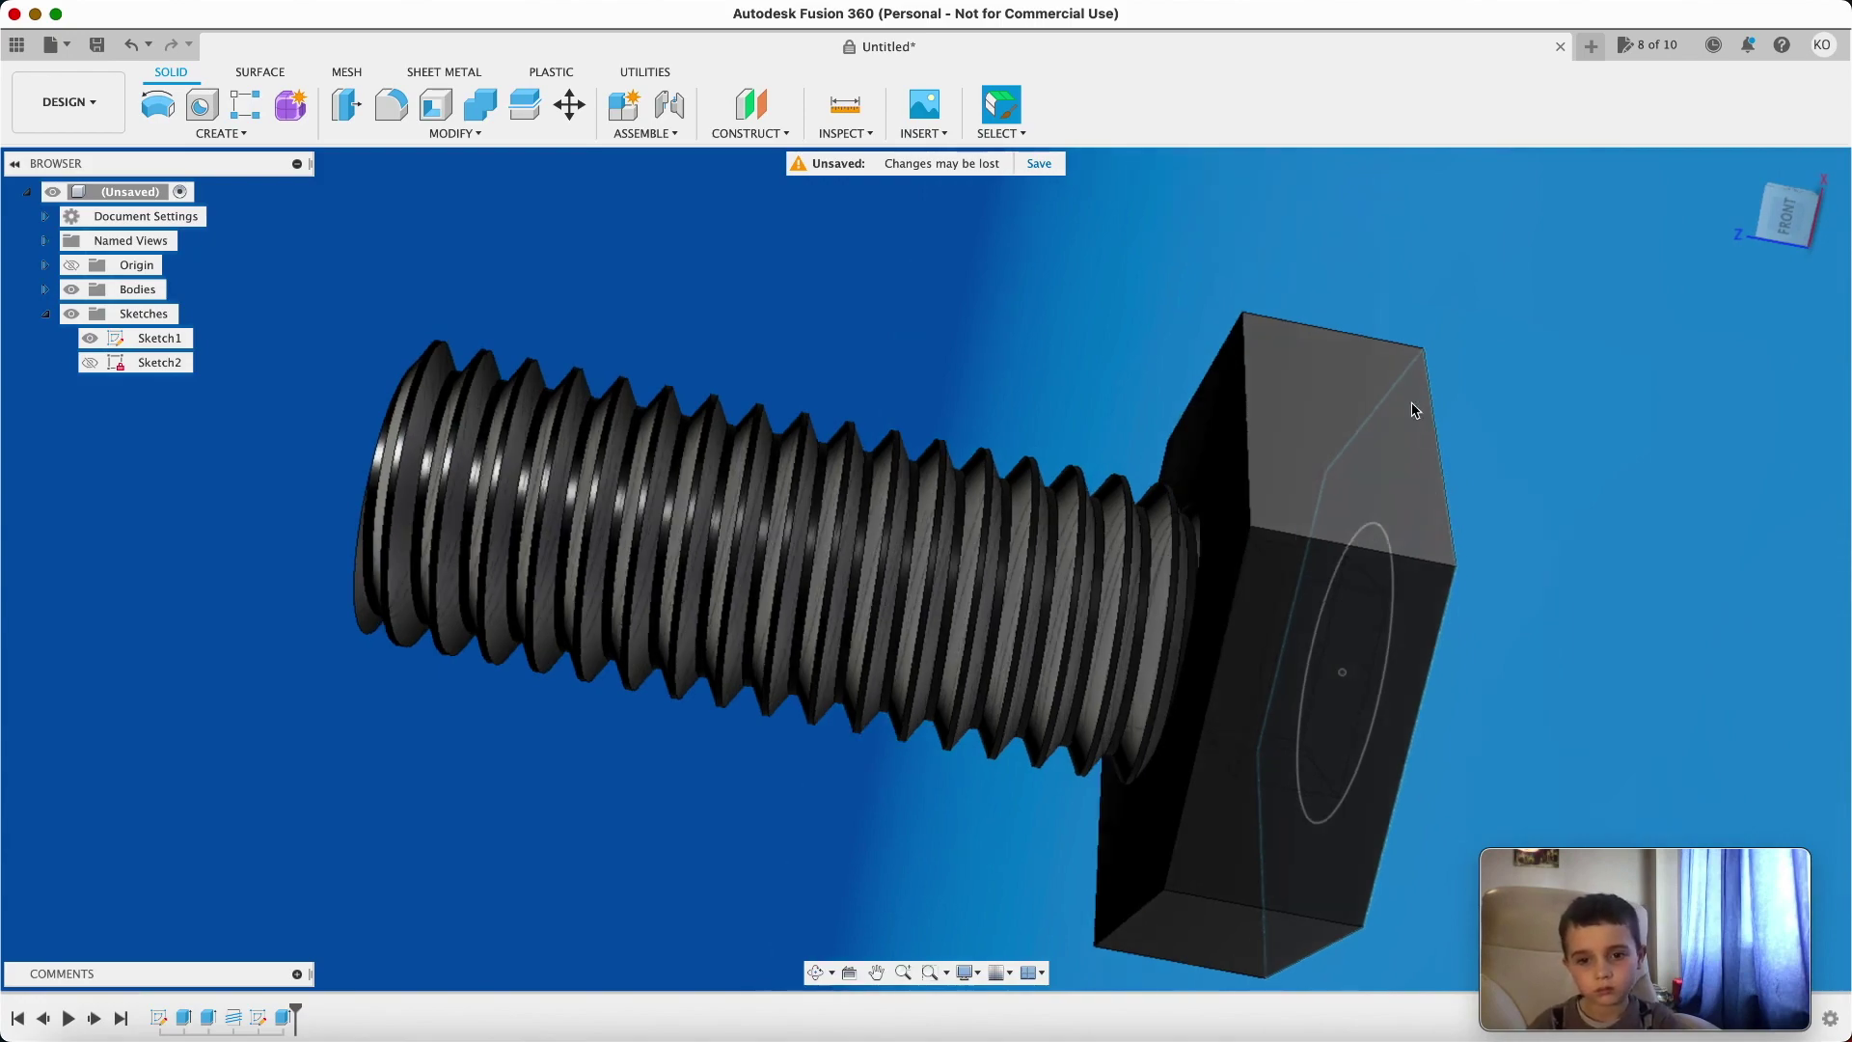
{"action": "scroll", "coordinate": [1256, 473], "scroll_direction": "right", "scroll_amount": 3, "text": "shift"}
{"action": "scroll", "coordinate": [1256, 473], "scroll_direction": "right", "scroll_amount": 3, "text": "shift"}
{"action": "scroll", "coordinate": [1257, 472], "scroll_direction": "right", "scroll_amount": 3, "text": "shift"}
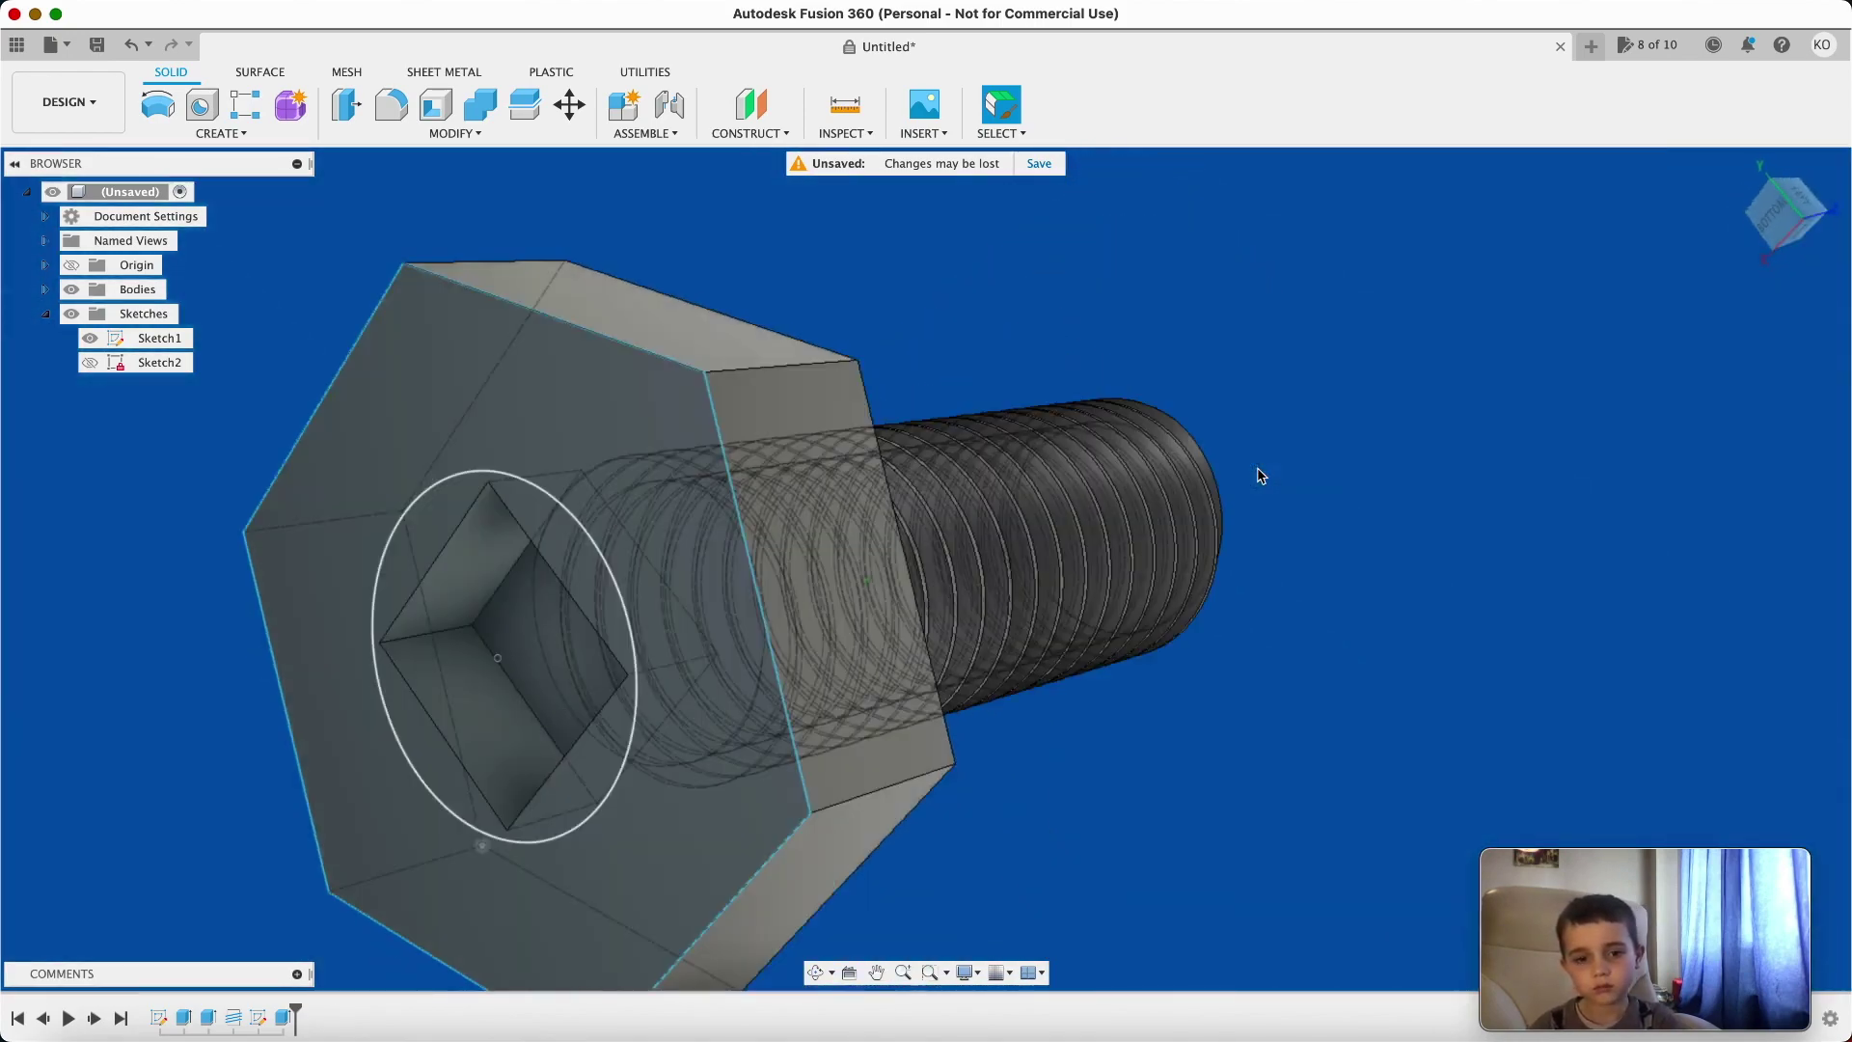
{"action": "scroll", "coordinate": [1258, 476], "scroll_direction": "right", "scroll_amount": 2, "text": "shift"}
{"action": "scroll", "coordinate": [1257, 475], "scroll_direction": "up", "scroll_amount": 3}
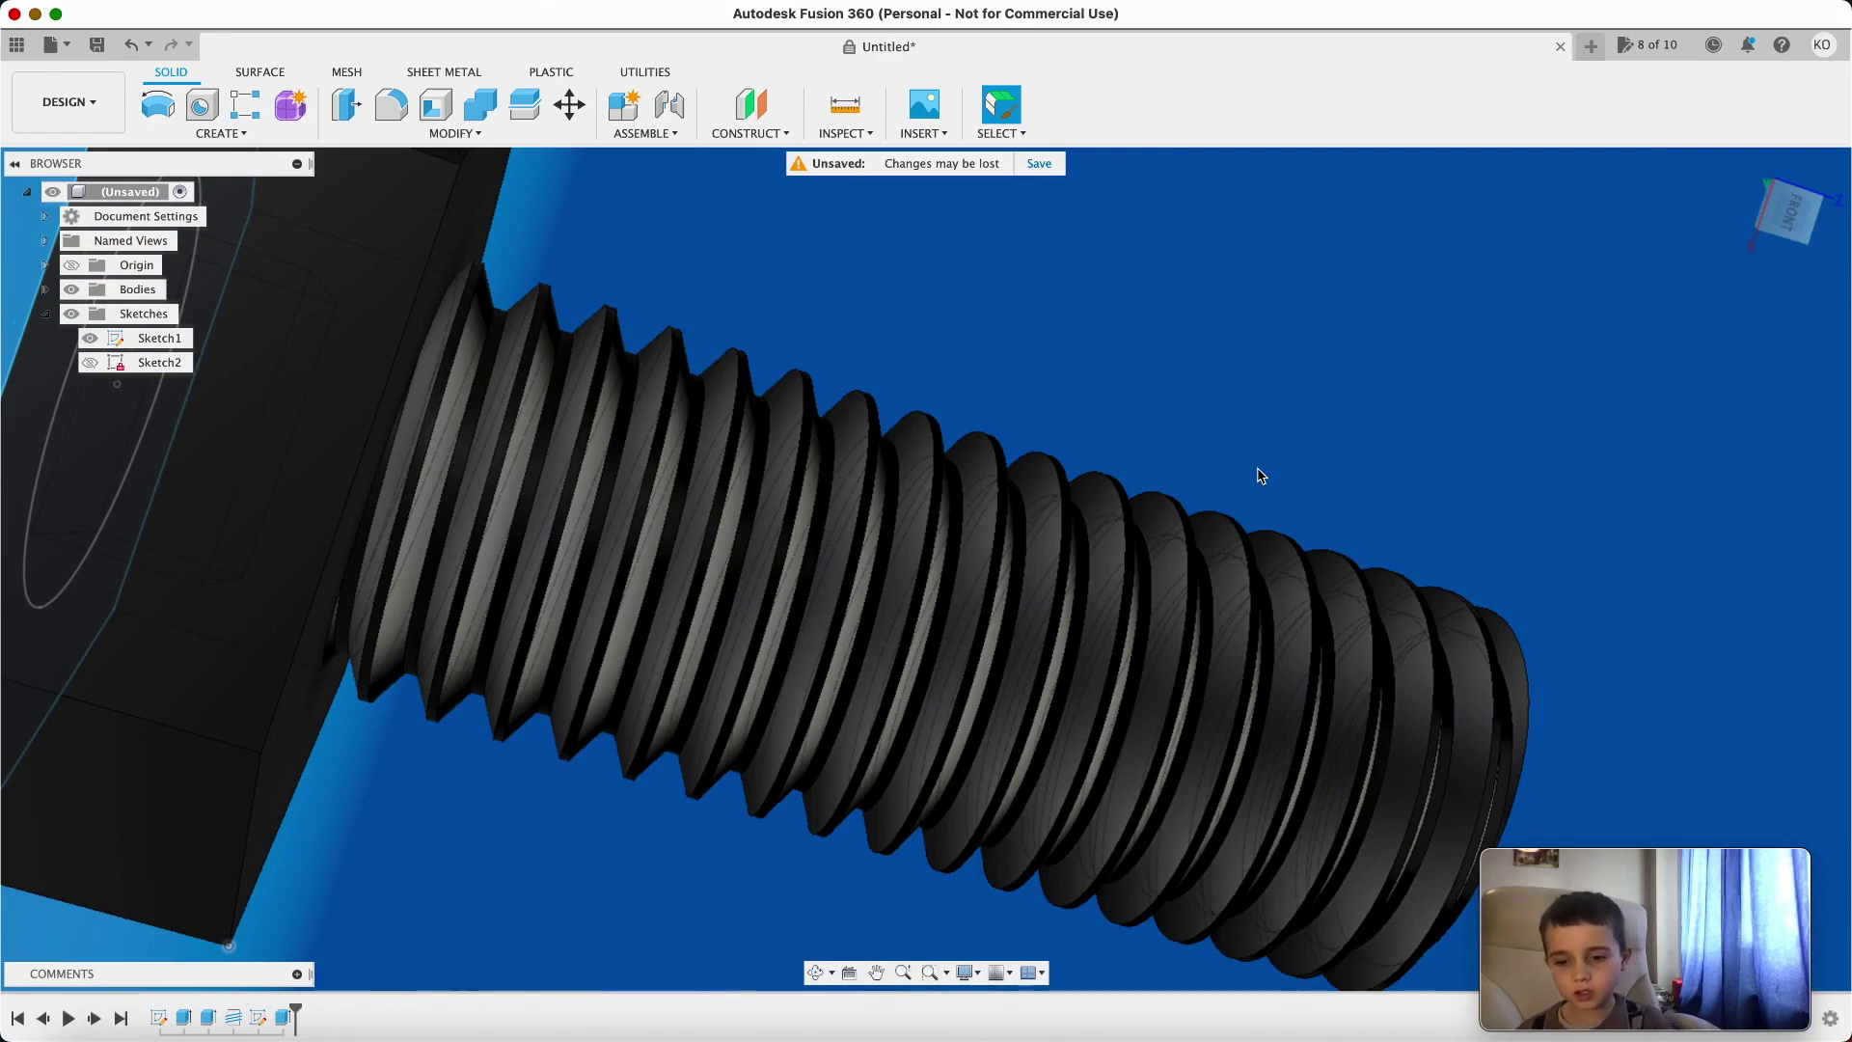